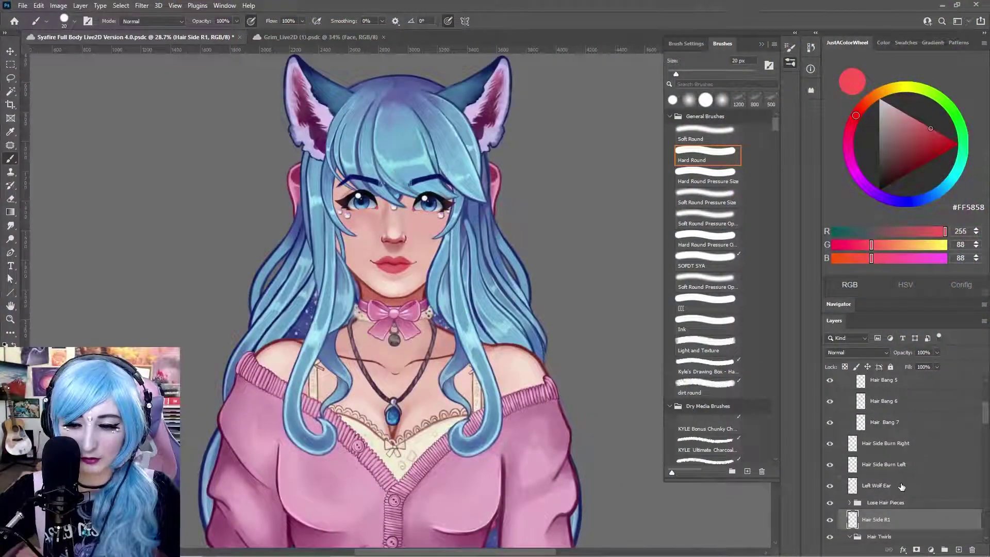
# Select the Left Wolf Ear layer and try moving the ear outward from the head, undoing each move.
pyautogui.click(902, 487)
pyautogui.press('v')
pyautogui.scroll(2, 534, 155)
pyautogui.moveTo(312, 150); pyautogui.dragTo(248, 137)
pyautogui.hotkey('ctrl', 'z')
pyautogui.hotkey('ctrl', 'z')
pyautogui.hotkey('ctrl', 'z')
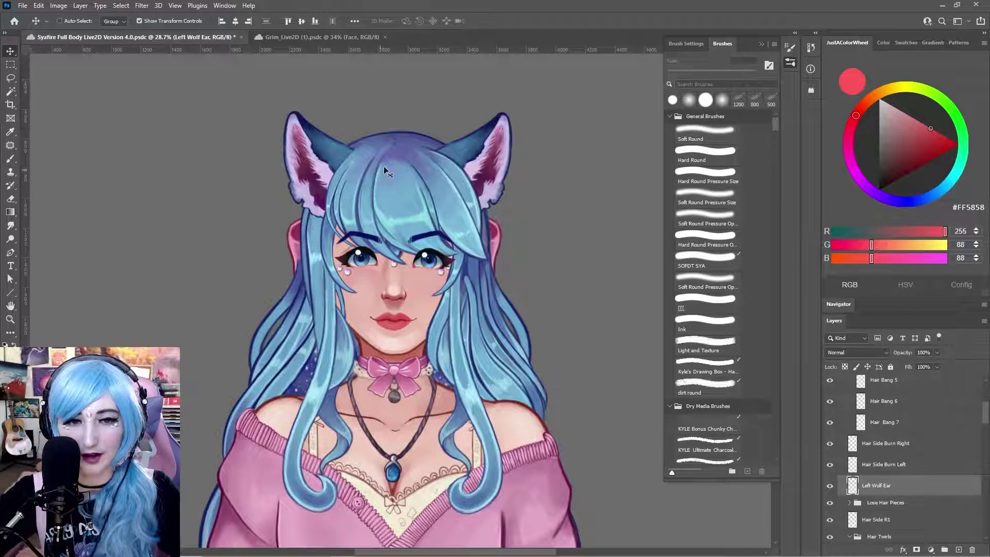
pyautogui.moveTo(340, 157); pyautogui.dragTo(276, 135)
pyautogui.hotkey('ctrl', 'z')
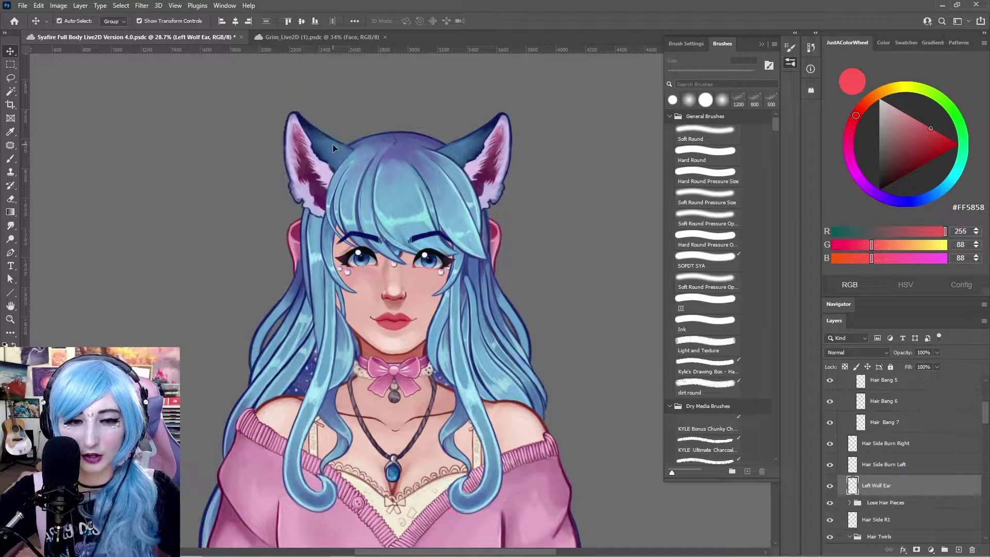
pyautogui.moveTo(336, 146); pyautogui.dragTo(289, 135)
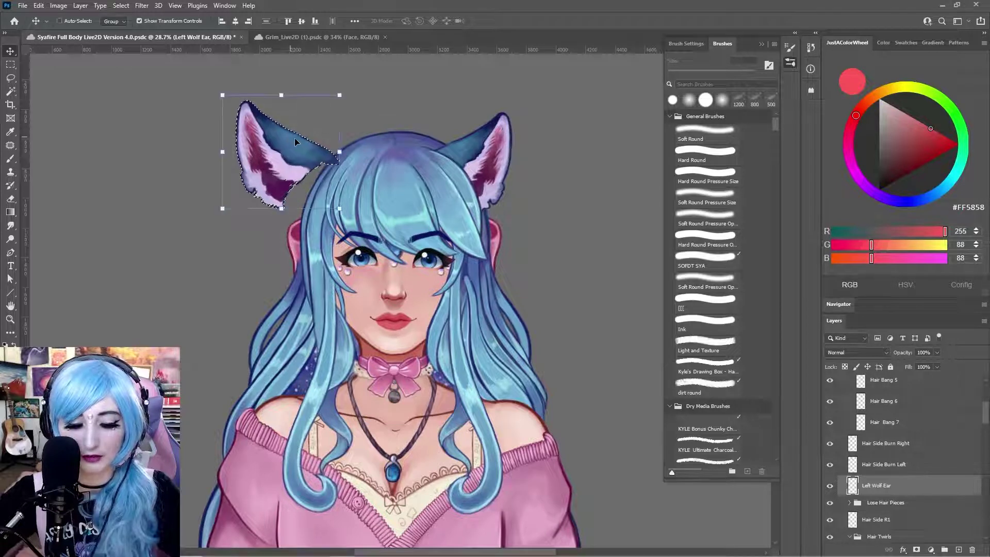
pyautogui.hotkey('ctrl', 'z')
# Rotate the left wolf ear by about -71° so it tilts outward, place it against the side of the head and apply the transform.
pyautogui.hotkey('ctrl', 't')
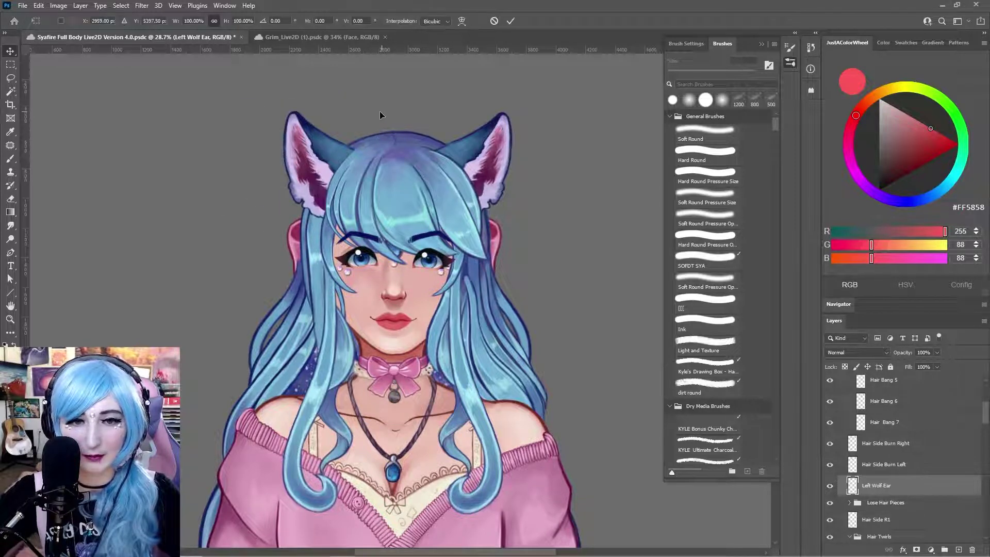
pyautogui.scroll(-2, 382, 139)
pyautogui.scroll(-1, 393, 145)
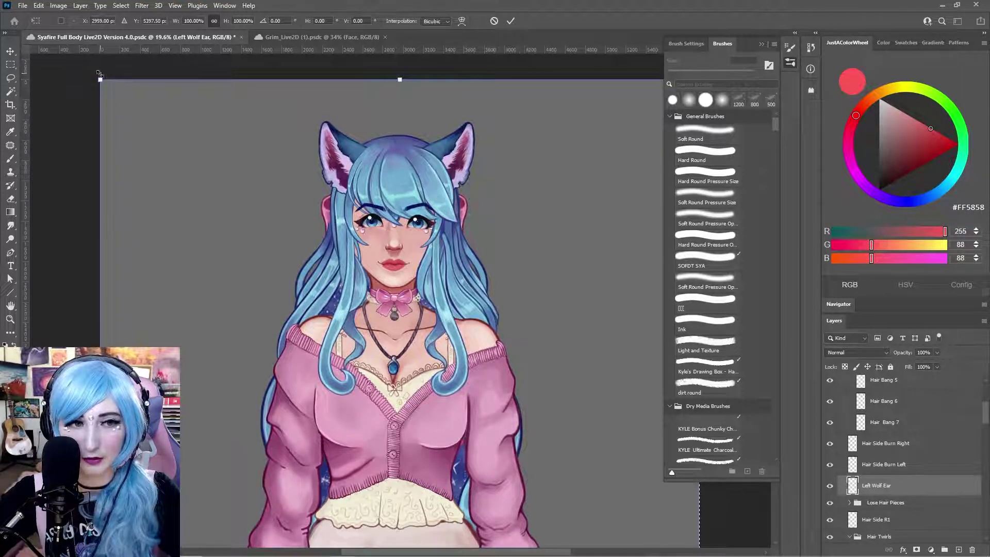
pyautogui.press('Return')
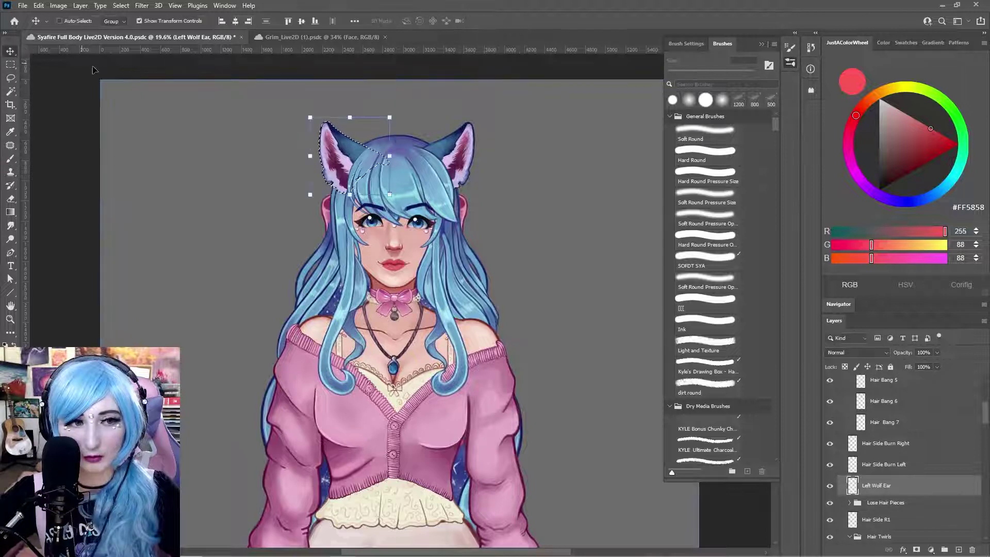
pyautogui.moveTo(310, 117); pyautogui.dragTo(332, 159)
pyautogui.hotkey('ctrl', 'z')
pyautogui.moveTo(310, 112); pyautogui.dragTo(260, 195)
pyautogui.moveTo(363, 160); pyautogui.dragTo(341, 175)
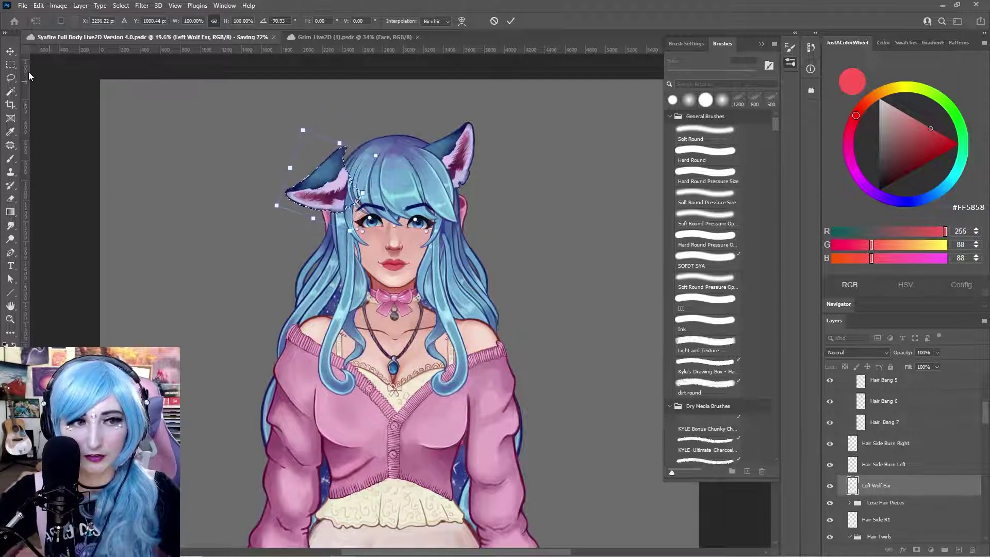
pyautogui.click(12, 52)
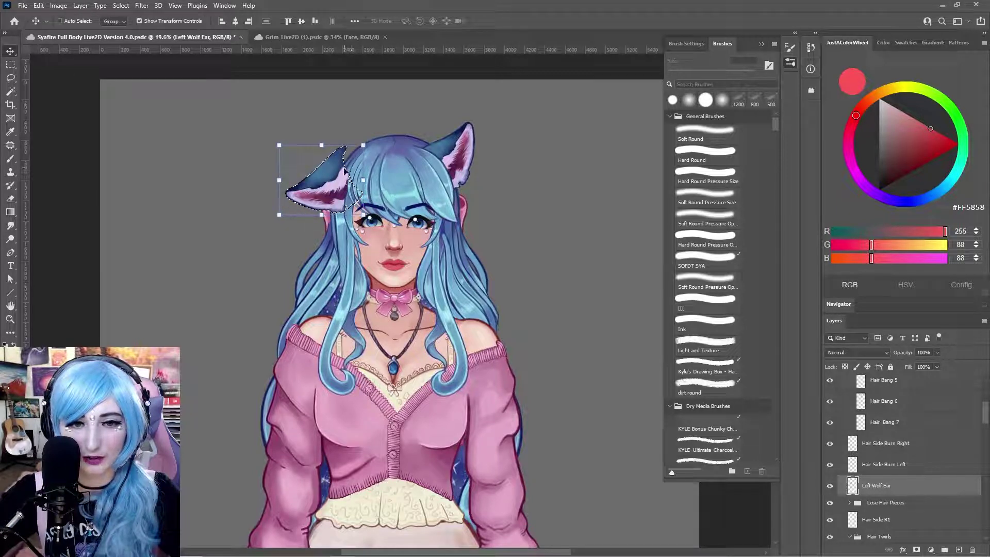
# Shift the tilted left wolf ear closer to the head and try rotating it about 10°, undoing the rotation.
pyautogui.moveTo(346, 163); pyautogui.dragTo(349, 178)
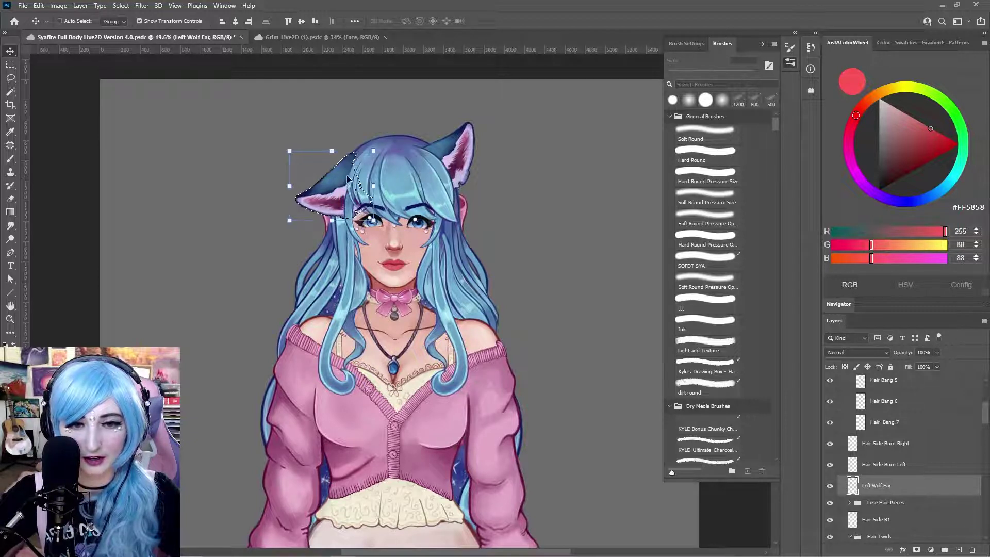
pyautogui.moveTo(385, 146); pyautogui.dragTo(389, 171)
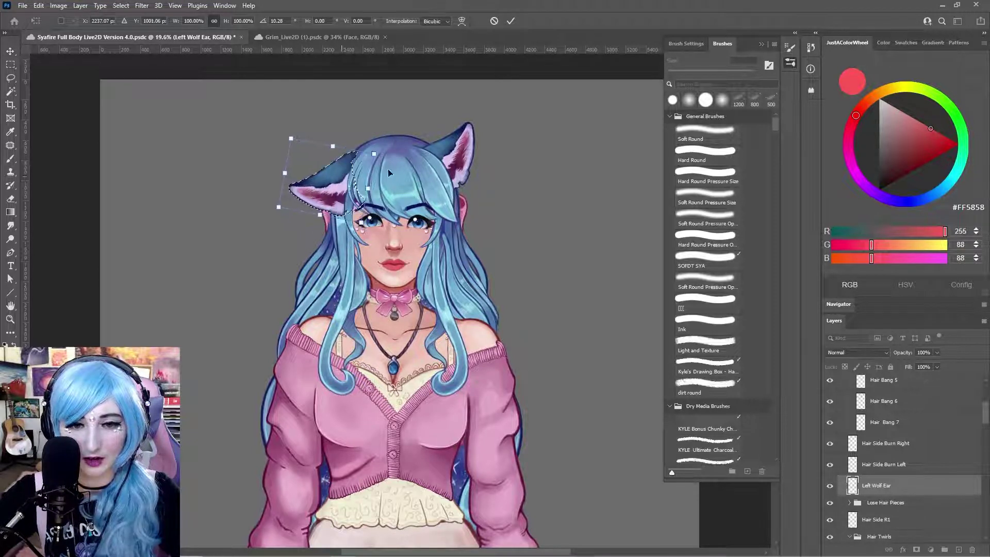
pyautogui.press('Return')
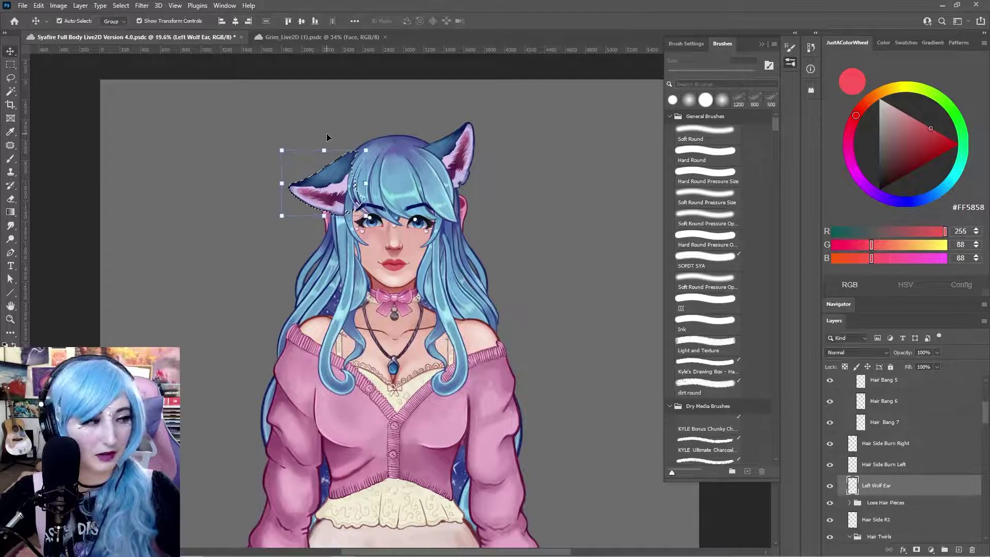
pyautogui.hotkey('ctrl', 'd')
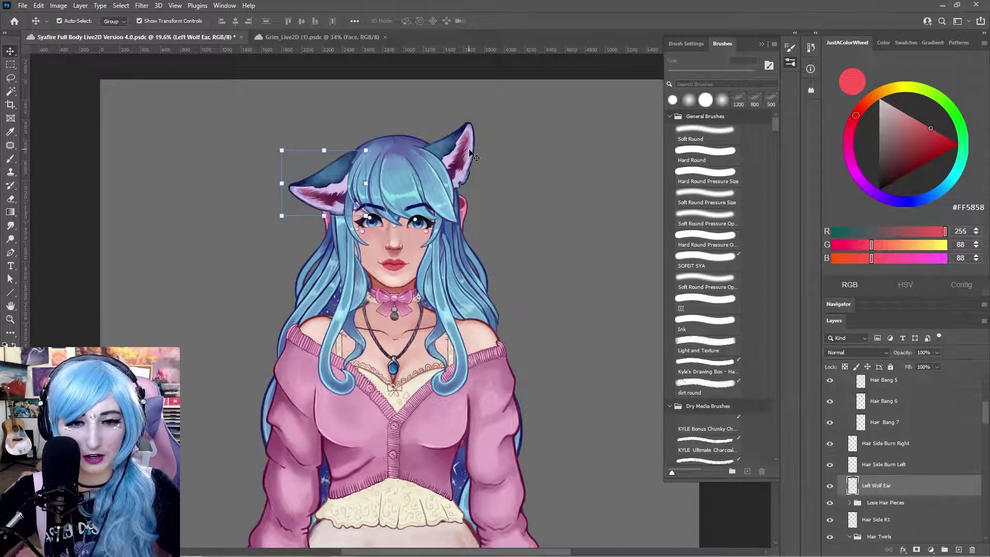
pyautogui.hotkey('ctrl', 'z')
pyautogui.hotkey('ctrl', 'z')
# Try rotating the left wolf ear about 116° and raising it on the head, then undo both changes.
pyautogui.moveTo(323, 141); pyautogui.dragTo(402, 203)
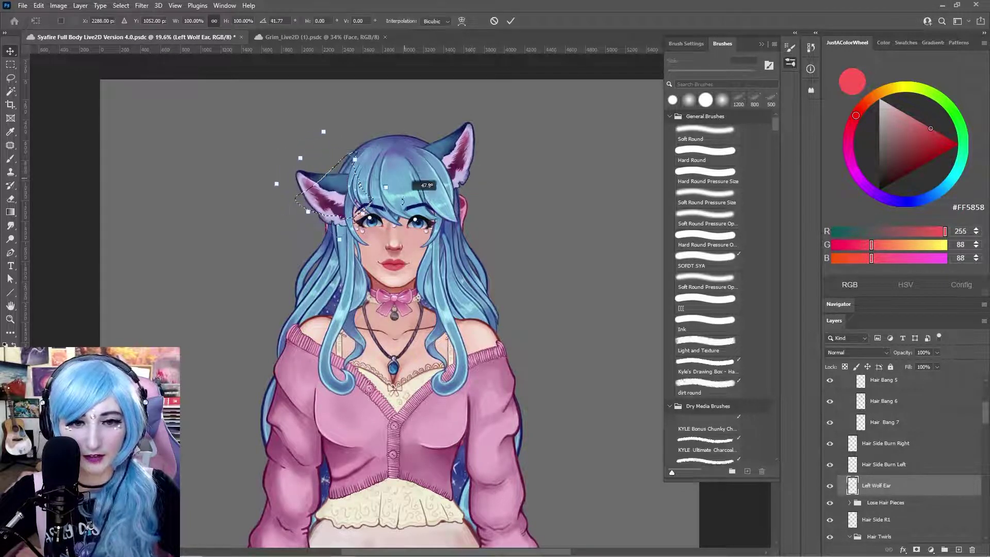
pyautogui.moveTo(329, 212); pyautogui.dragTo(355, 162)
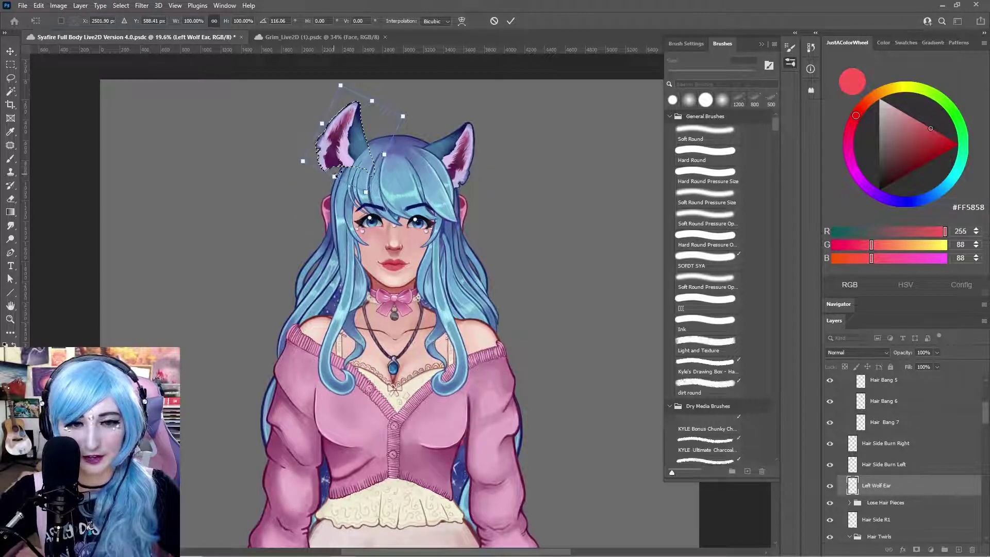
pyautogui.hotkey('ctrl', 'z')
pyautogui.hotkey('ctrl', 'z')
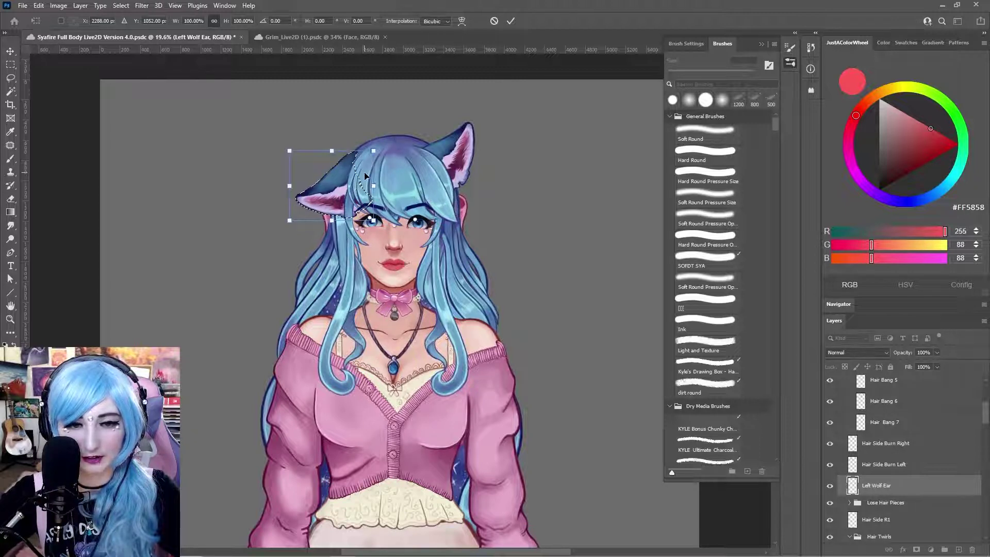
# Return the left wolf ear to its original upright placement and clear the selection.
pyautogui.click(10, 51)
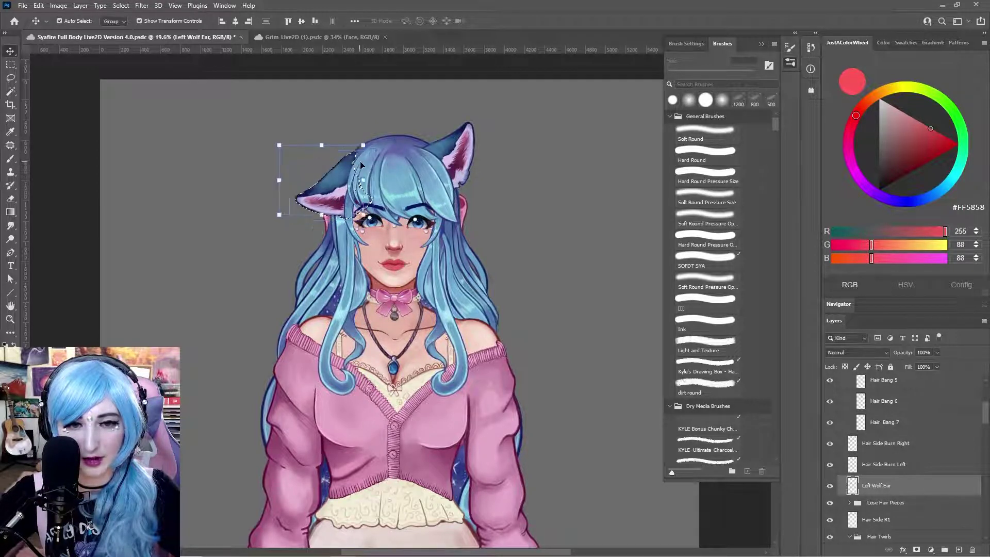
pyautogui.hotkey('ctrl', 'shift', 'z')
pyautogui.hotkey('ctrl', 'shift', 'z')
pyautogui.moveTo(399, 113); pyautogui.dragTo(402, 120)
pyautogui.press('Return')
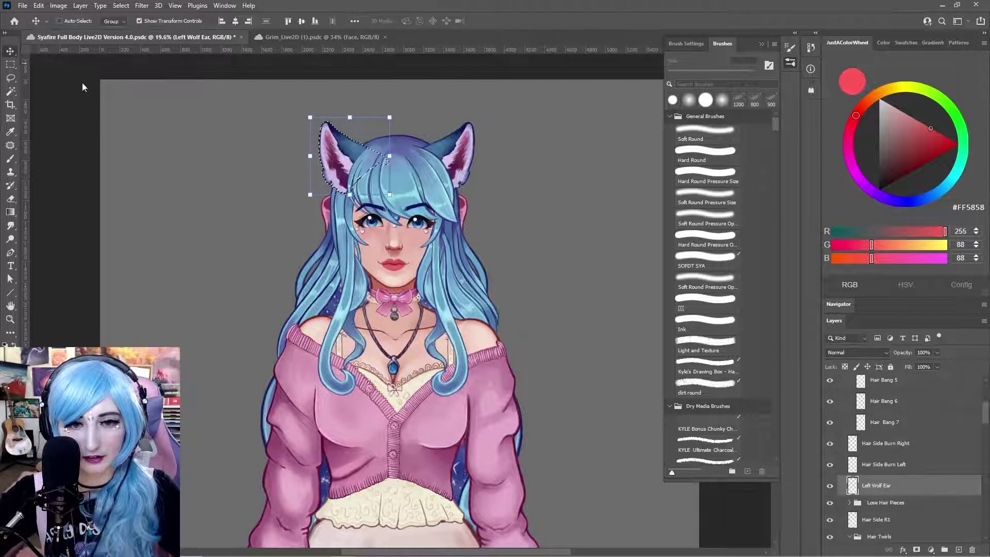
pyautogui.moveTo(363, 164)
pyautogui.mouseDown()
pyautogui.moveTo(388, 168)
pyautogui.moveTo(348, 168)
pyautogui.moveTo(364, 163)
pyautogui.mouseUp()
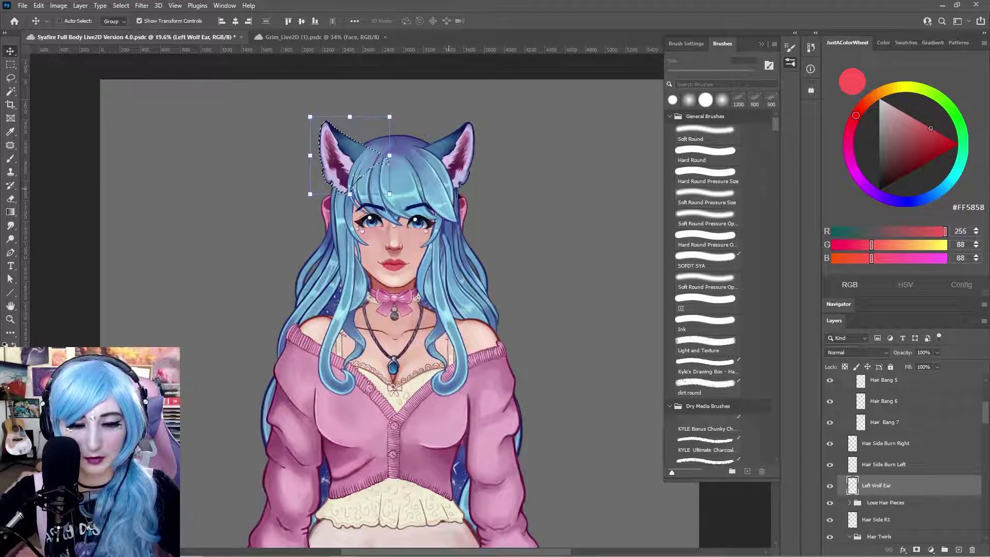
pyautogui.hotkey('ctrl', 'd')
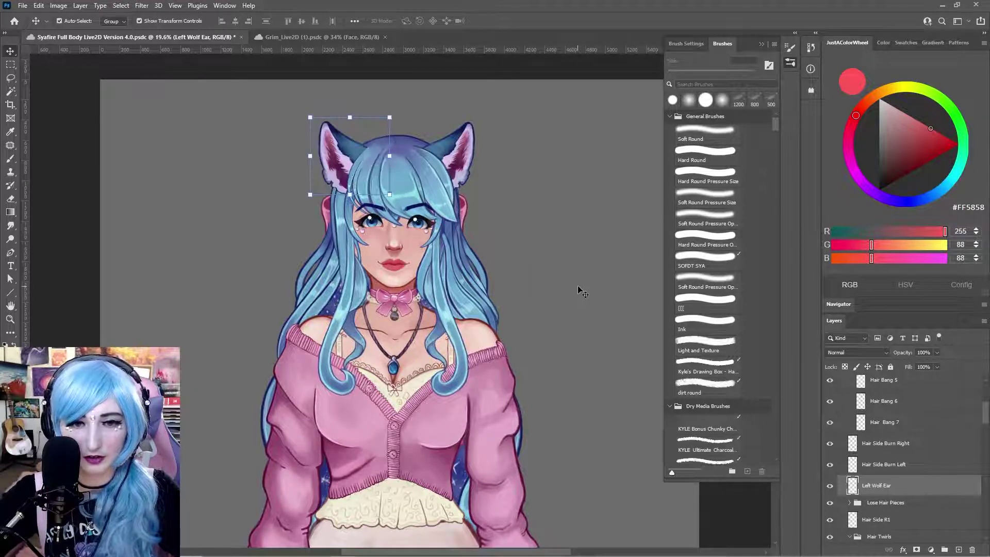
# Find the Bow group near the bottom of the layer stack, select it and expand it to its individual layers.
pyautogui.hotkey('ctrl', 'a')
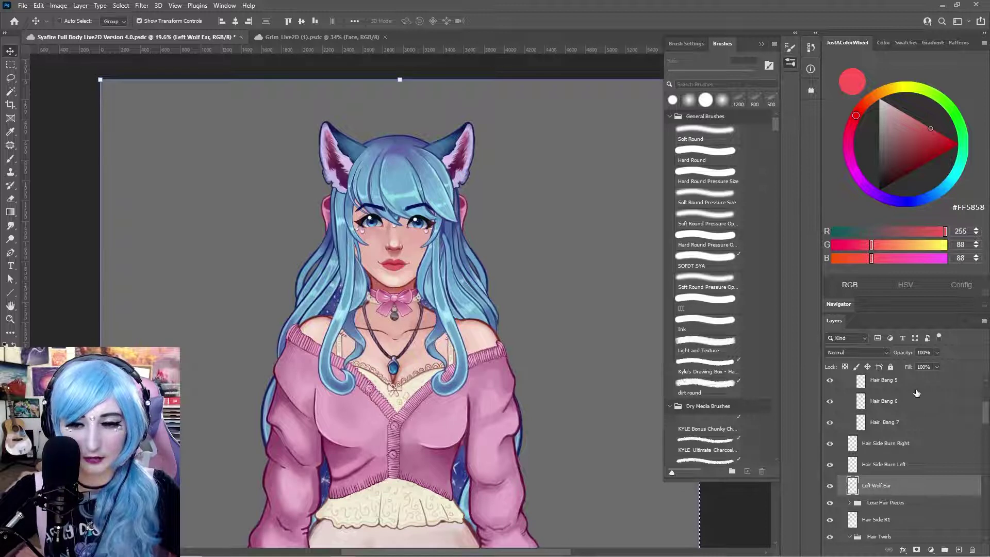
pyautogui.scroll(-3, 917, 432)
pyautogui.scroll(-10, 922, 429)
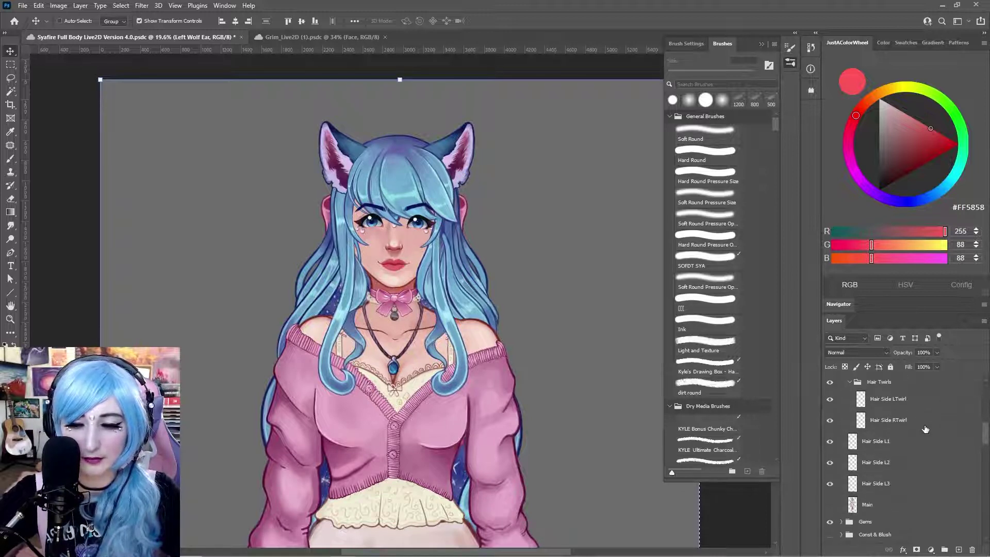
pyautogui.scroll(-4, 936, 428)
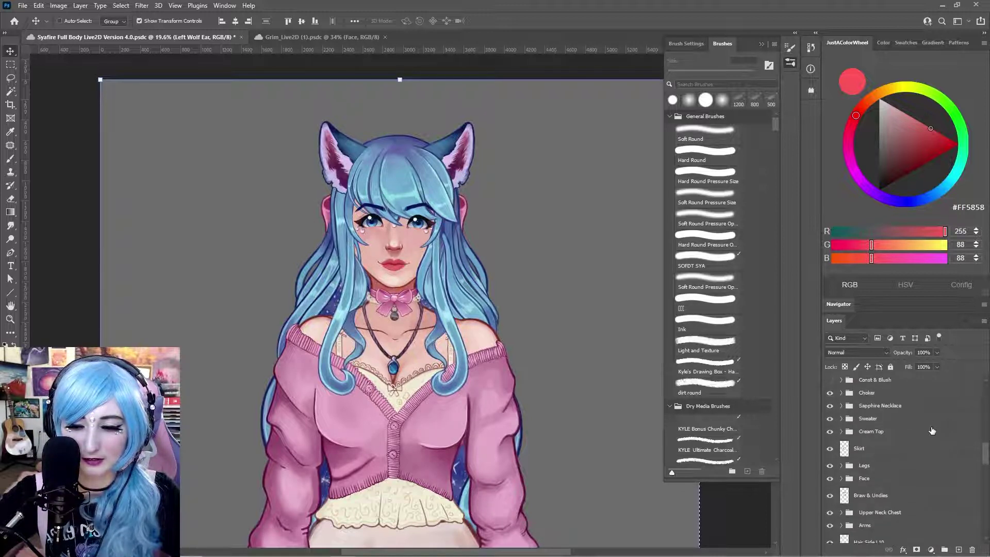
pyautogui.scroll(-5, 933, 431)
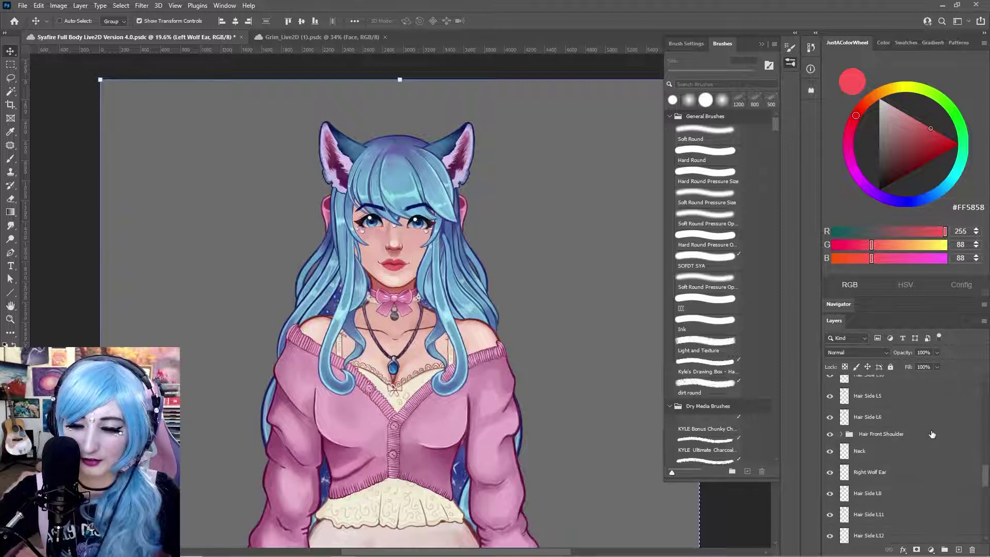
pyautogui.scroll(-3, 934, 430)
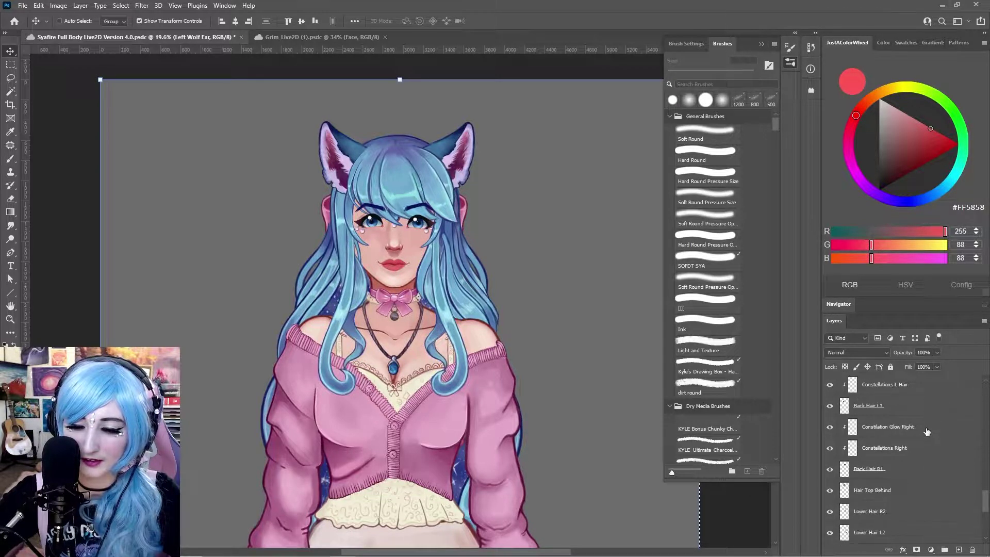
pyautogui.scroll(-3, 930, 432)
pyautogui.scroll(-1, 930, 432)
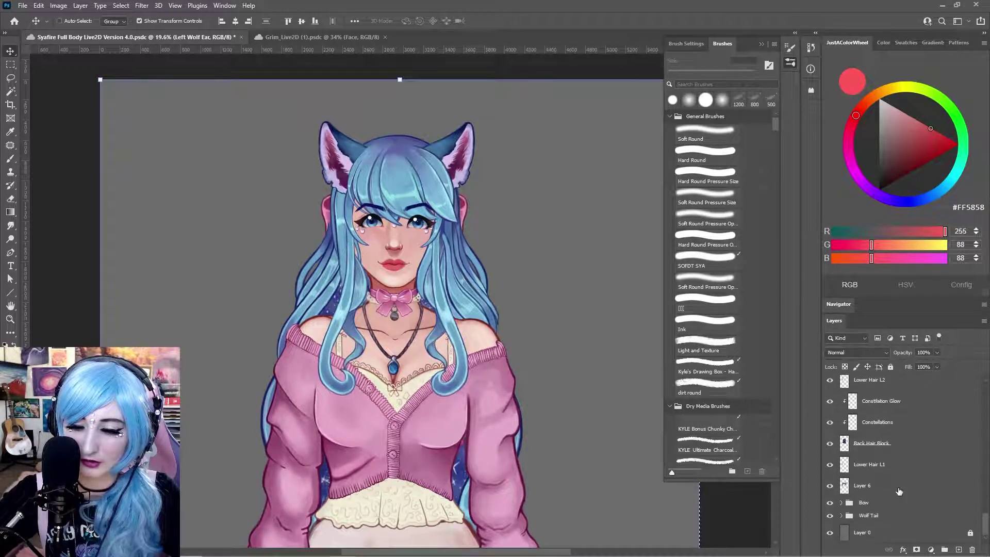
pyautogui.click(876, 503)
pyautogui.click(841, 503)
pyautogui.scroll(-3, 877, 464)
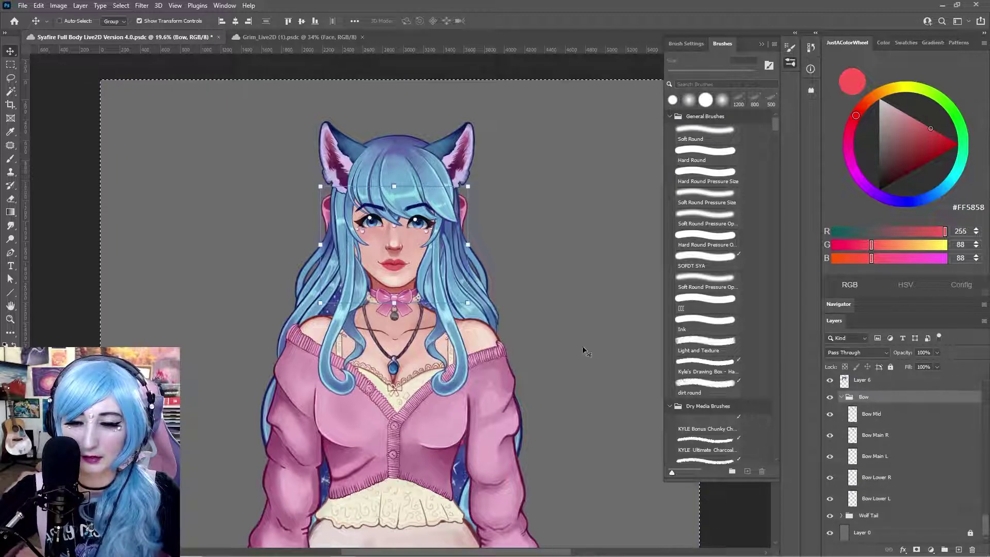
# Move the whole bow out from behind the head into the empty canvas beside it and clear the selection.
pyautogui.moveTo(433, 260); pyautogui.dragTo(211, 189)
pyautogui.click(490, 217)
pyautogui.hotkey('ctrl', 'd')
# Pull the bow apart by moving the Bow Mid, Bow Main R, Bow Main L, Bow Lower R and Bow Lower L layers separately.
pyautogui.click(877, 414)
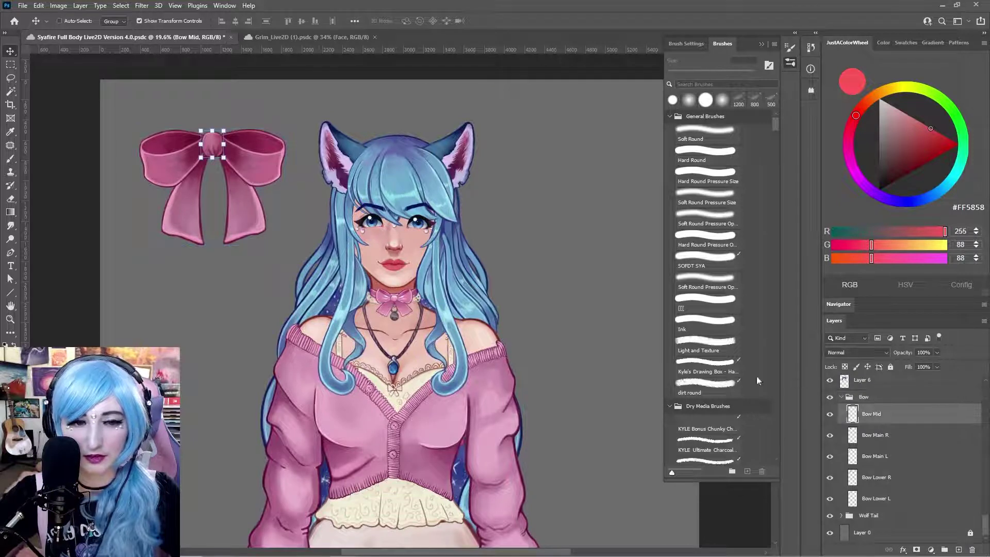
pyautogui.moveTo(220, 145); pyautogui.dragTo(270, 130)
pyautogui.hotkey('alt', '[')
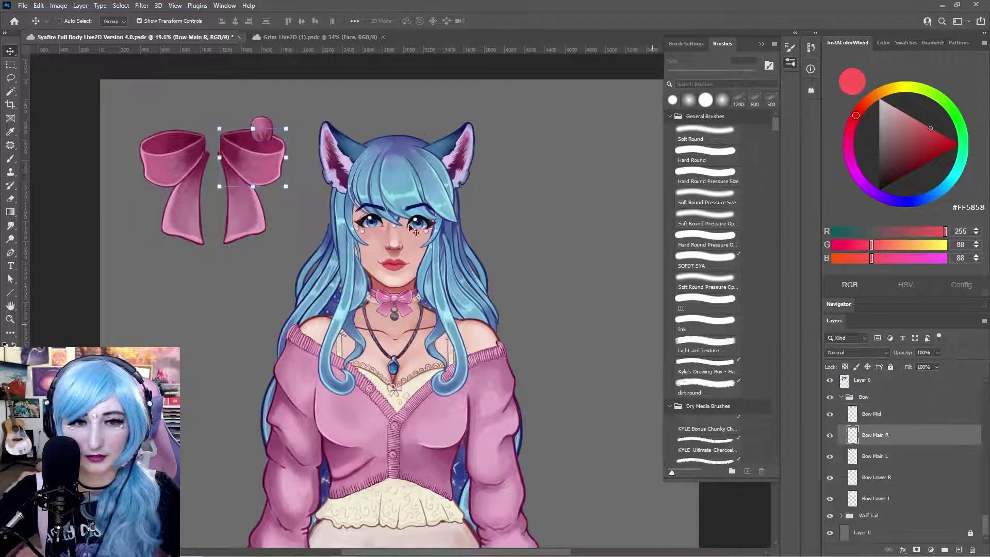
pyautogui.moveTo(274, 165); pyautogui.dragTo(325, 201)
pyautogui.click(876, 456)
pyautogui.moveTo(173, 155)
pyautogui.mouseDown()
pyautogui.moveTo(198, 217)
pyautogui.moveTo(284, 234)
pyautogui.mouseUp()
pyautogui.hotkey('alt', '[')
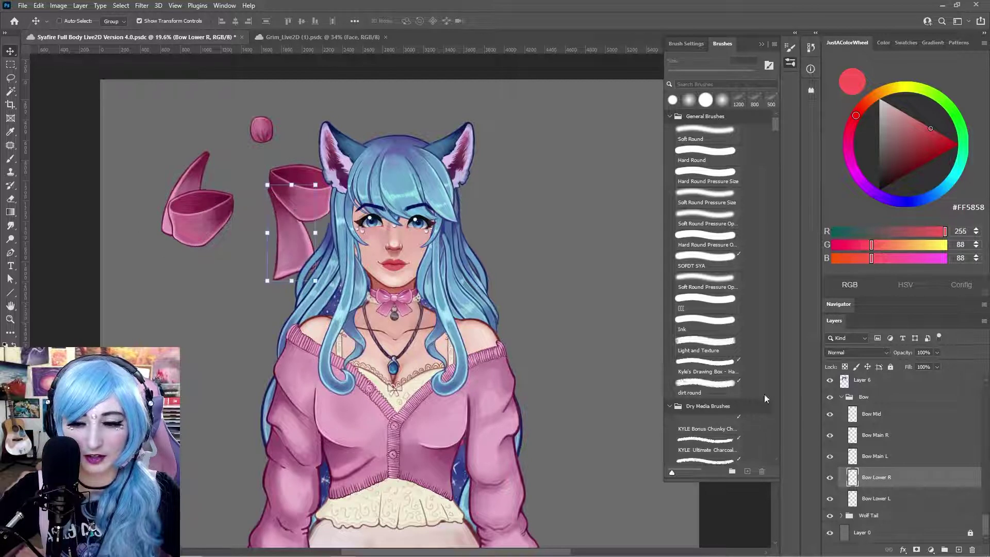
pyautogui.click(880, 496)
pyautogui.moveTo(216, 176); pyautogui.dragTo(250, 214)
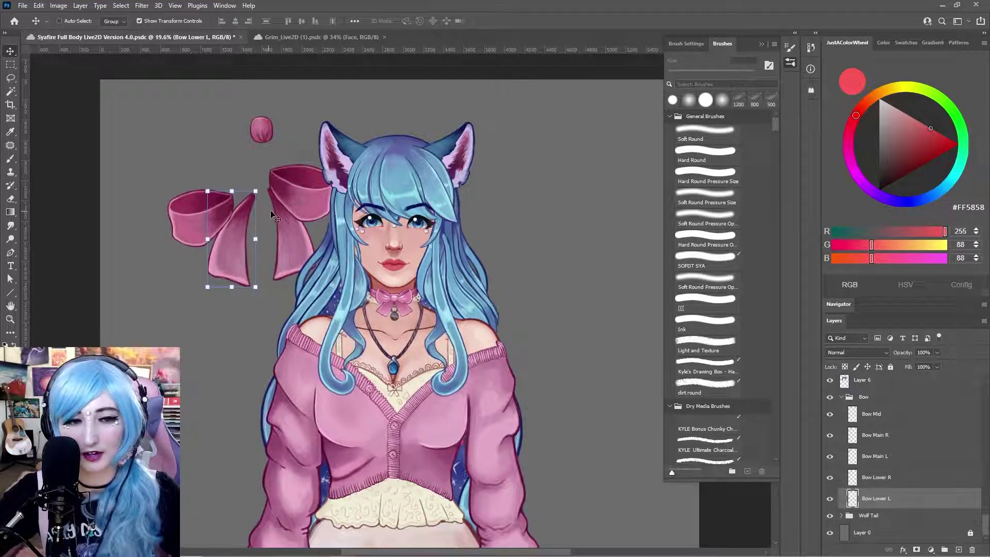
# Undo the separate moves of the bow pieces.
pyautogui.hotkey('ctrl', 'z')
pyautogui.hotkey('ctrl', 'z')
pyautogui.hotkey('ctrl', 'z')
pyautogui.hotkey('ctrl', 'z')
pyautogui.hotkey('ctrl', 'z')
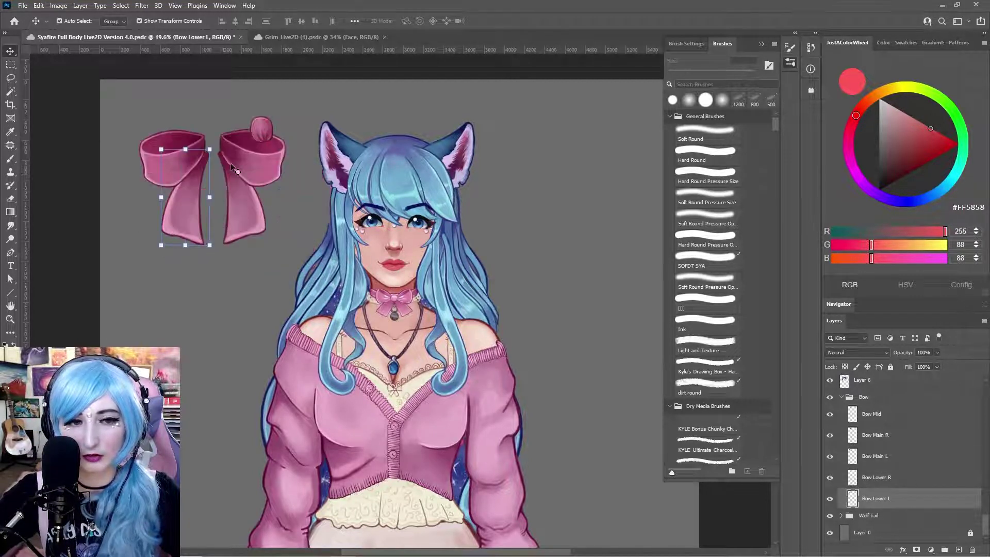
# Select the whole Bow group, rotate it about -17° and apply the rotation.
pyautogui.click(884, 405)
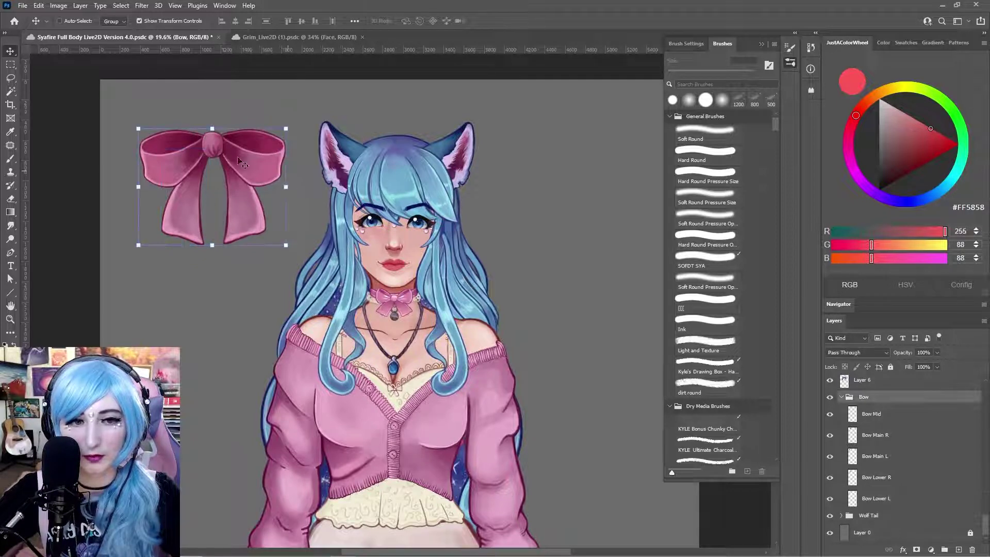
pyautogui.hotkey('ctrl', 't')
pyautogui.moveTo(299, 144); pyautogui.dragTo(282, 126)
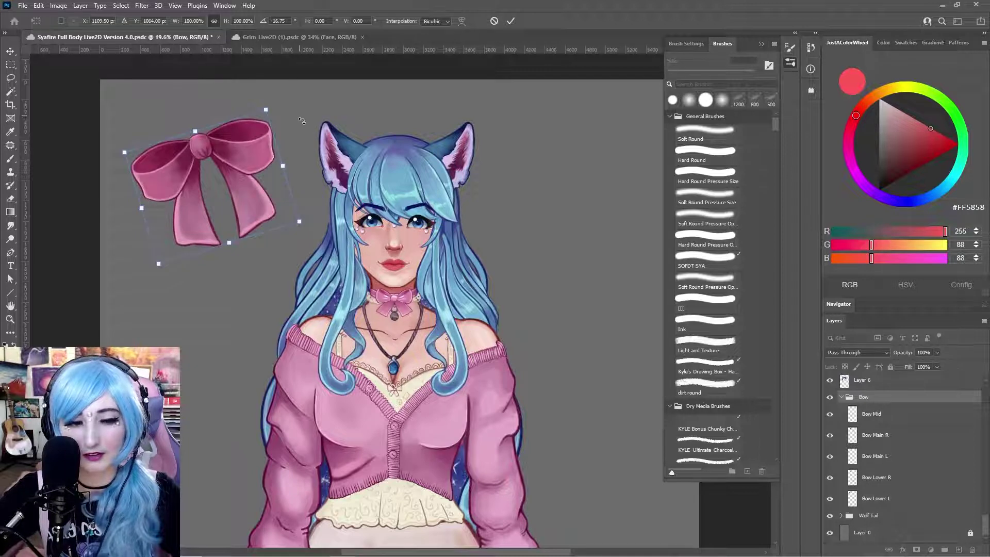
pyautogui.click(10, 51)
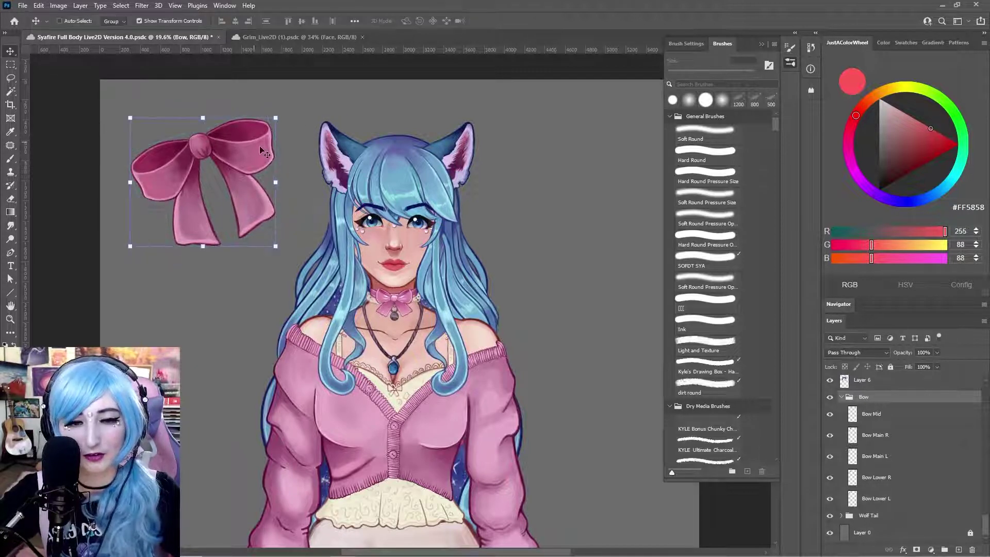
# Undo the bow's rotation and place the whole bow across the canvas's upper-left edge, away from the character.
pyautogui.hotkey('ctrl', 'z')
pyautogui.hotkey('ctrl', 'z')
pyautogui.moveTo(421, 195); pyautogui.dragTo(168, 117)
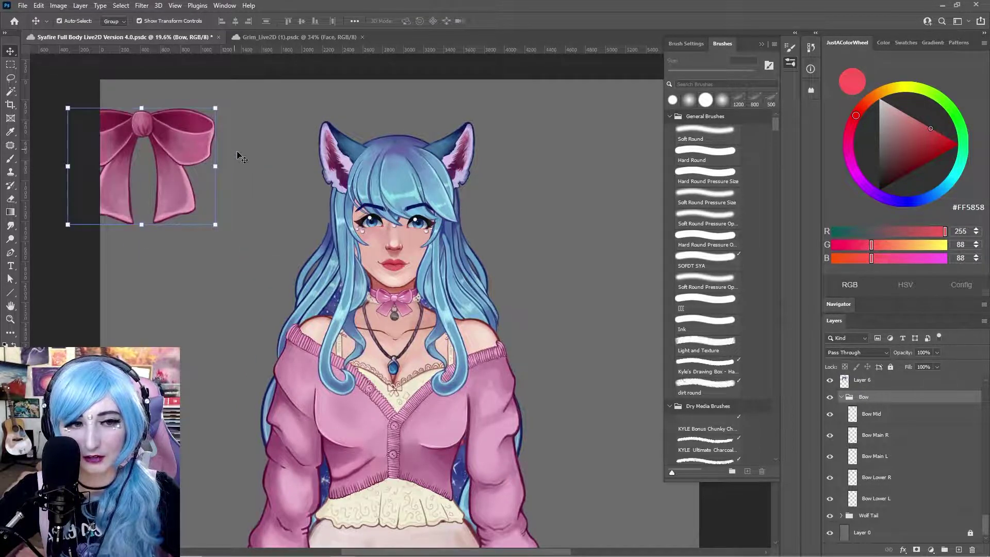
# Shift the whole Bow group between its place behind the hair and the empty canvas beside the head, ending behind the hair.
pyautogui.hotkey('ctrl', 'z')
pyautogui.moveTo(404, 232); pyautogui.dragTo(198, 151)
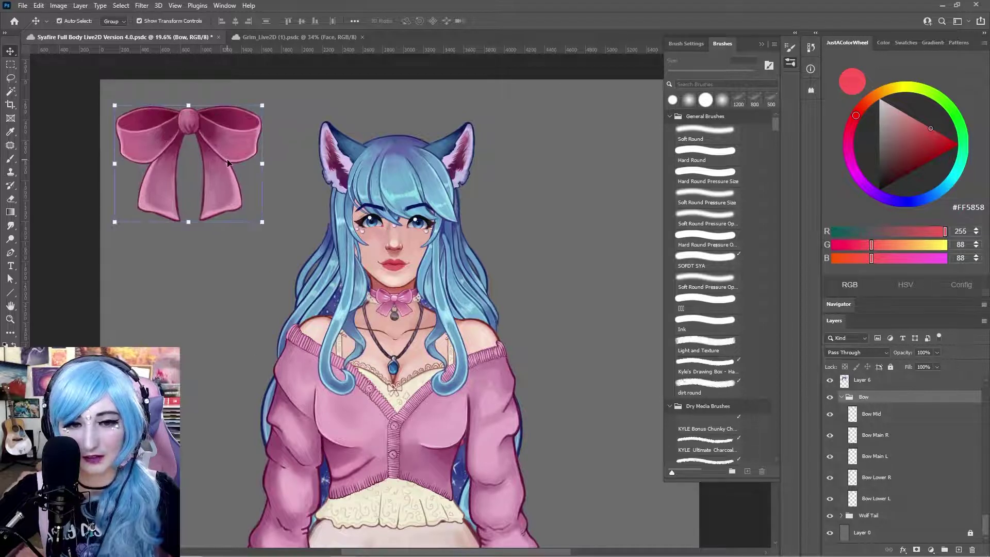
pyautogui.hotkey('ctrl', 'shift', 'z')
pyautogui.hotkey('ctrl', 'z')
pyautogui.hotkey('ctrl', 'shift', 'z')
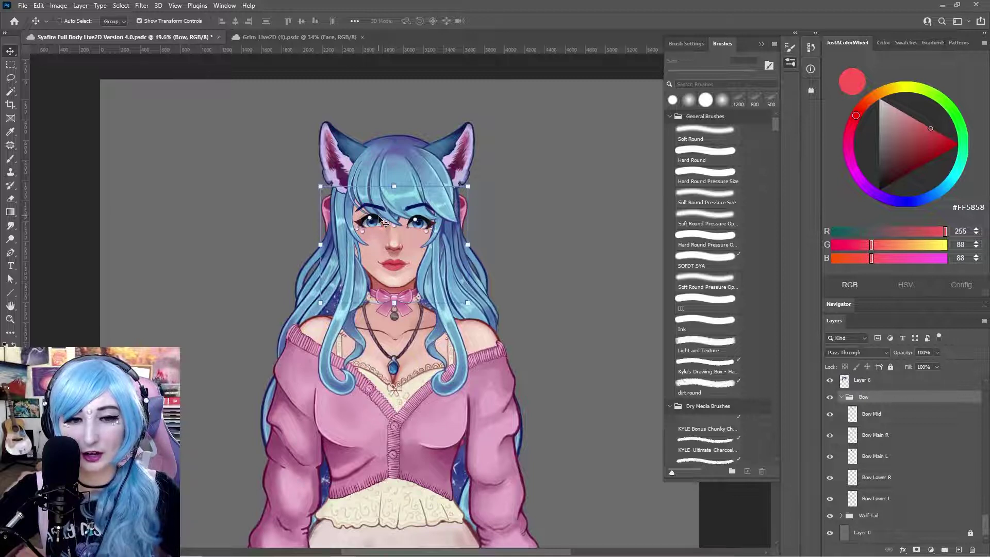
pyautogui.hotkey('ctrl', 'z')
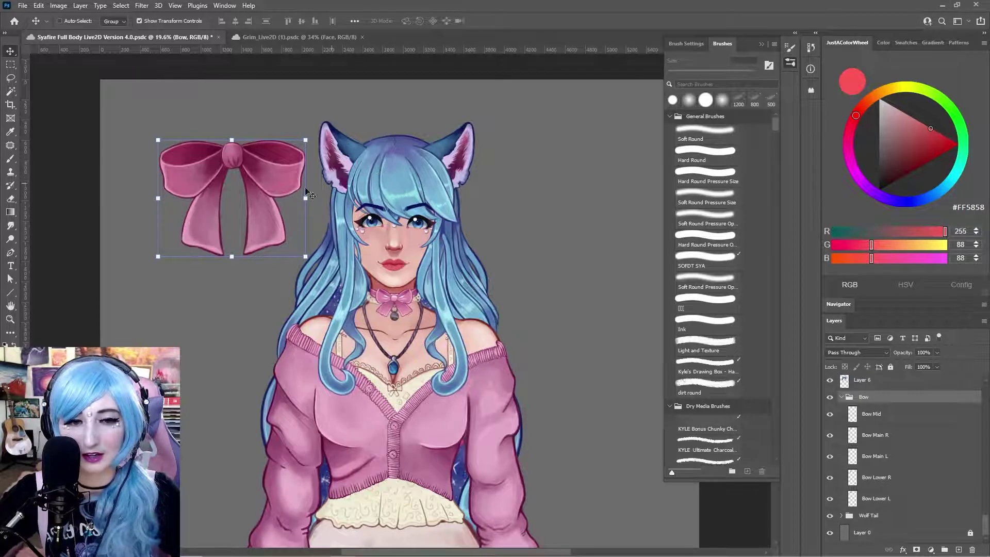
pyautogui.moveTo(235, 183); pyautogui.dragTo(403, 236)
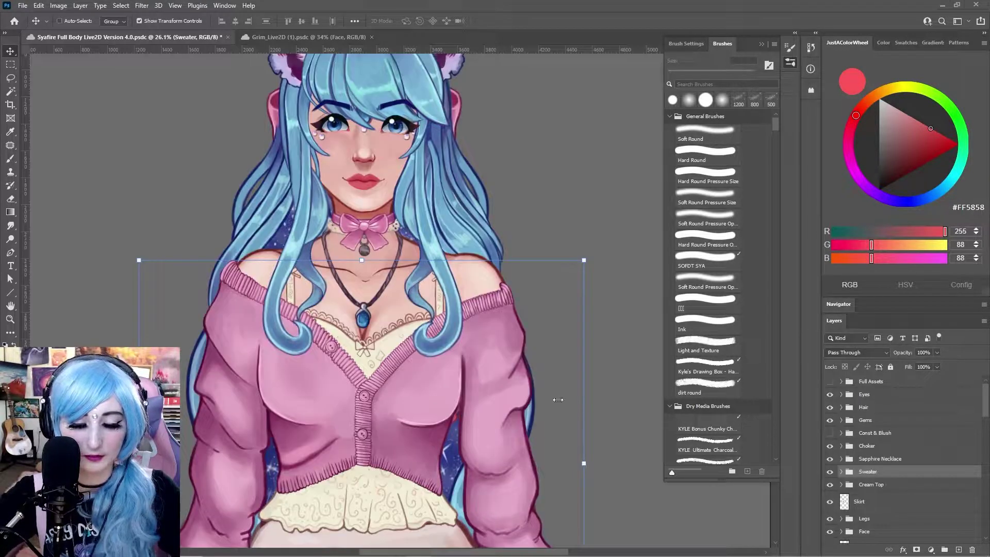
# Expand the Sweater group and select its Sweater Main Upper layer.
pyautogui.scroll(-3, 480, 370)
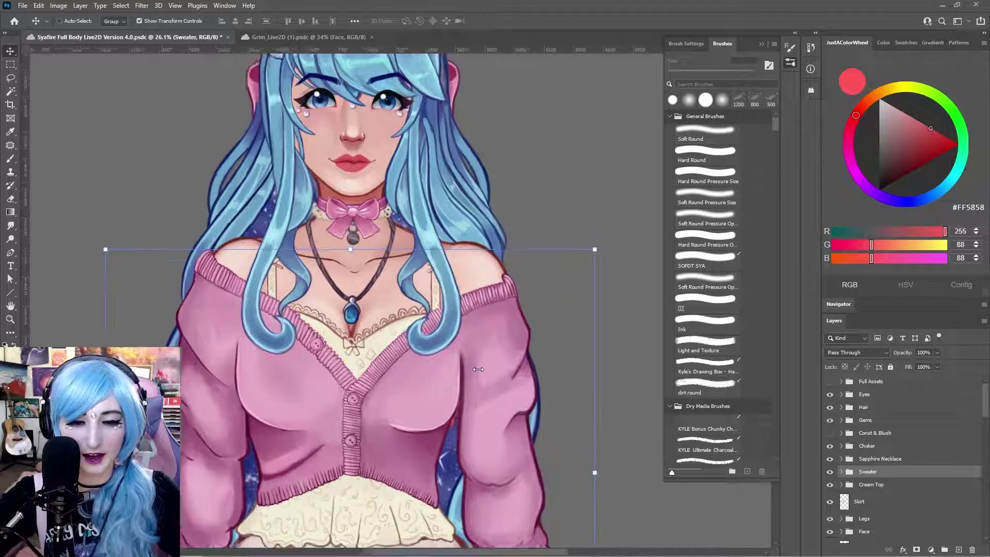
pyautogui.scroll(2, 481, 370)
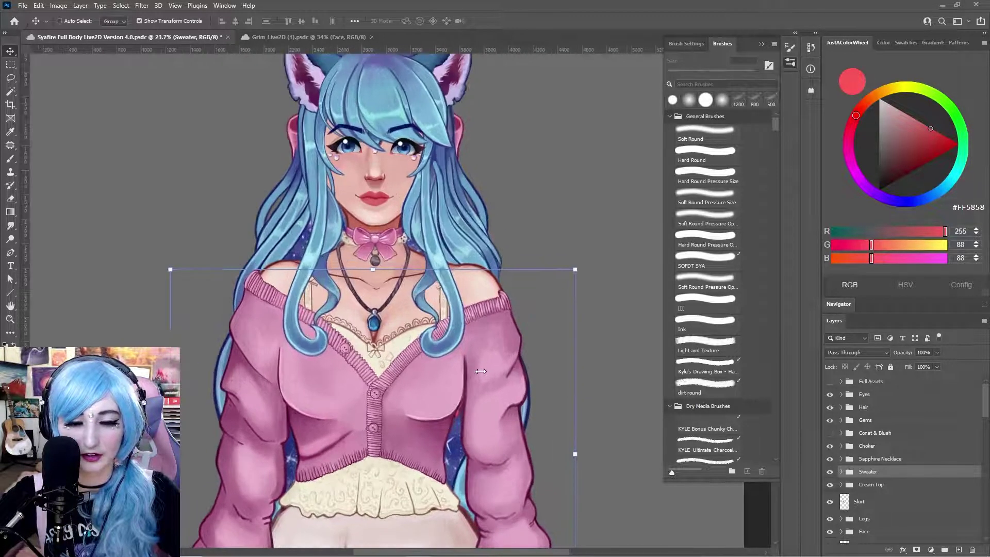
pyautogui.scroll(1, 372, 367)
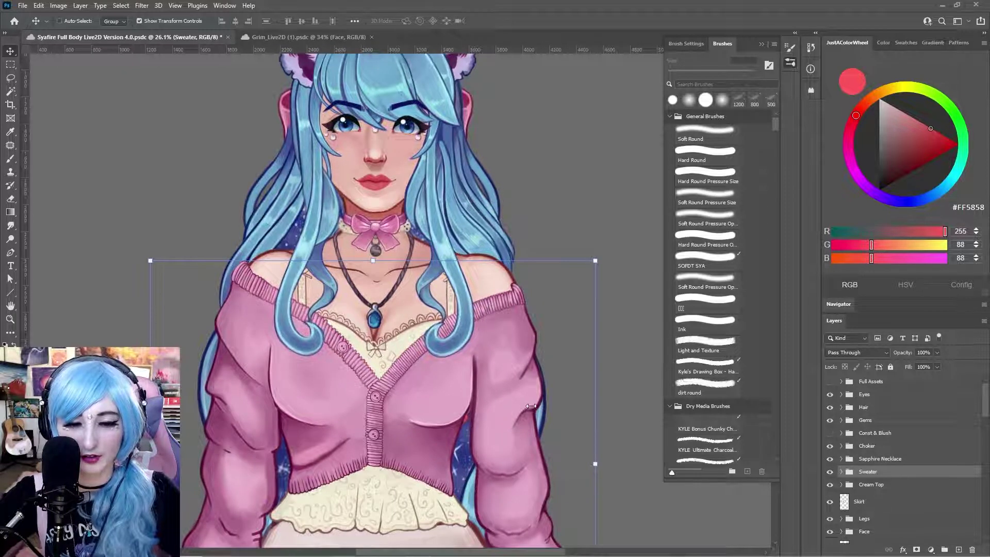
pyautogui.moveTo(512, 415); pyautogui.dragTo(534, 400)
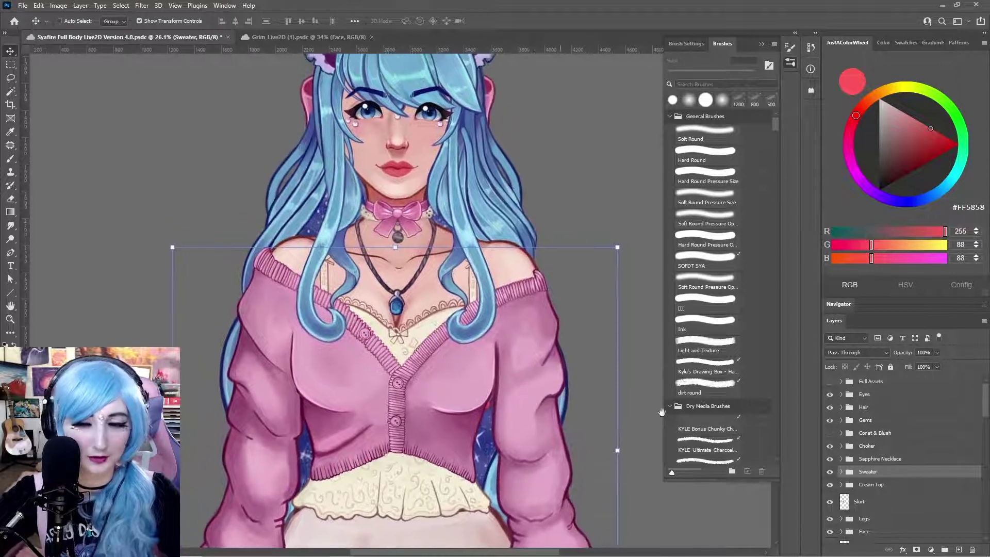
pyautogui.click(842, 472)
pyautogui.click(877, 489)
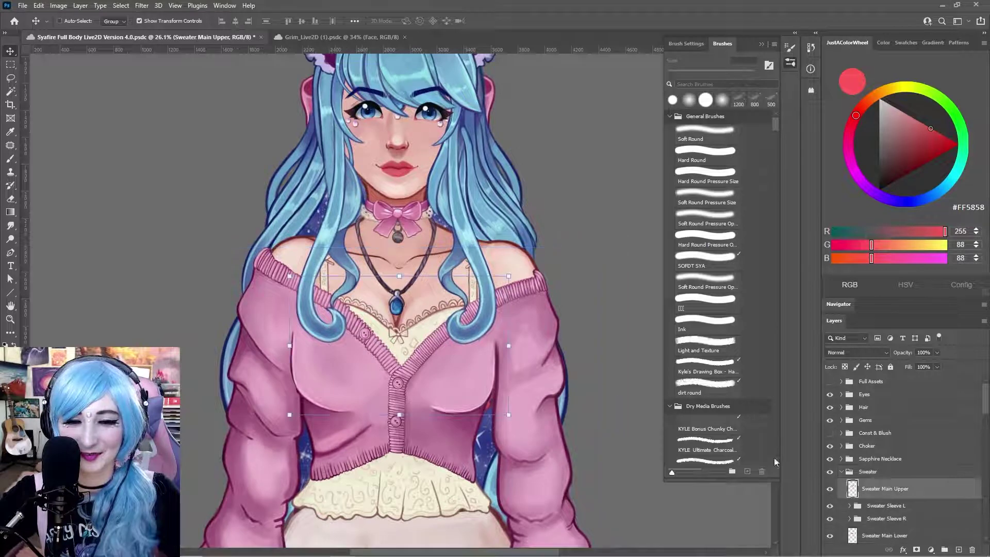
pyautogui.moveTo(424, 361); pyautogui.dragTo(421, 346)
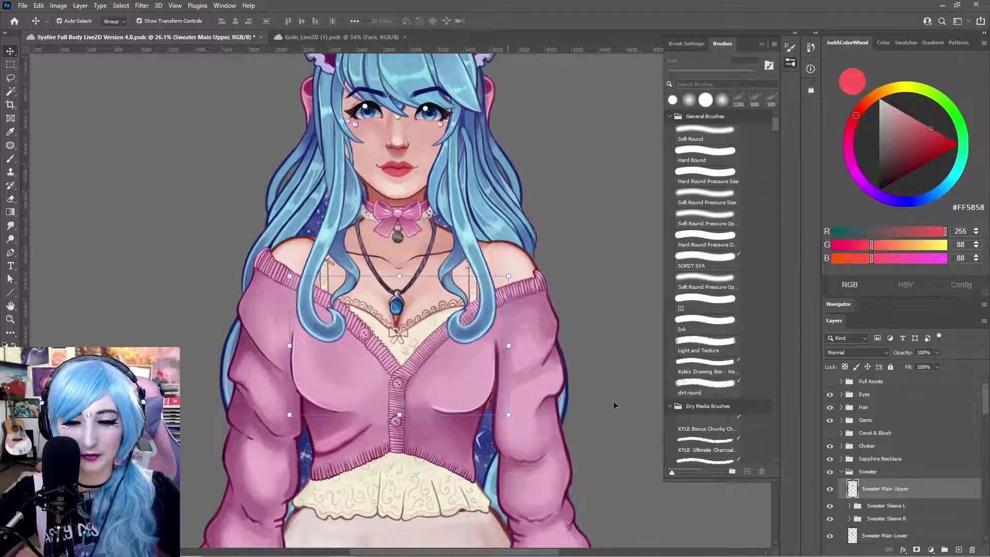
# Toggle the Sweater group's visibility several times to examine the arms and top painted beneath it, leaving the sweater shown.
pyautogui.click(853, 472)
pyautogui.click(830, 471)
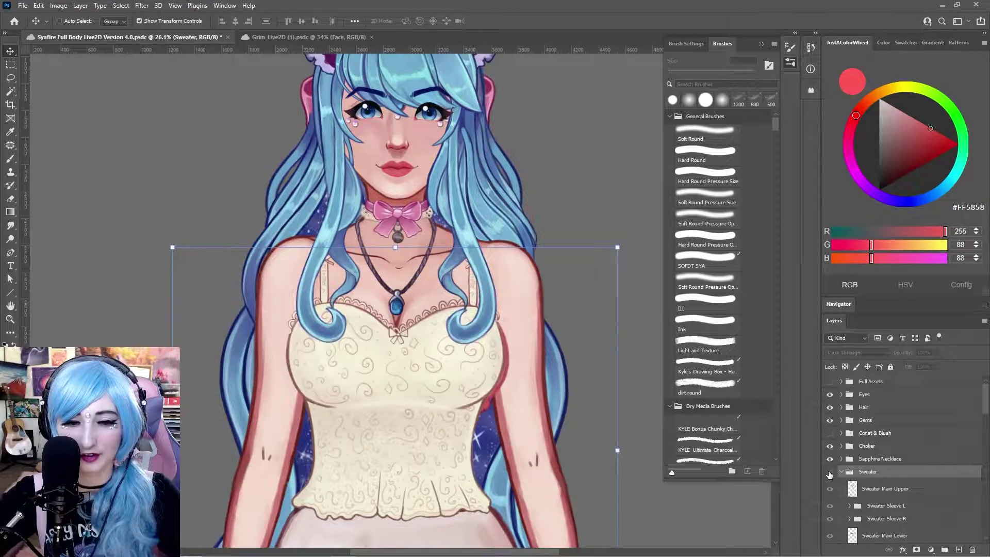
pyautogui.scroll(-2, 543, 400)
pyautogui.moveTo(617, 449); pyautogui.dragTo(639, 364)
pyautogui.click(830, 473)
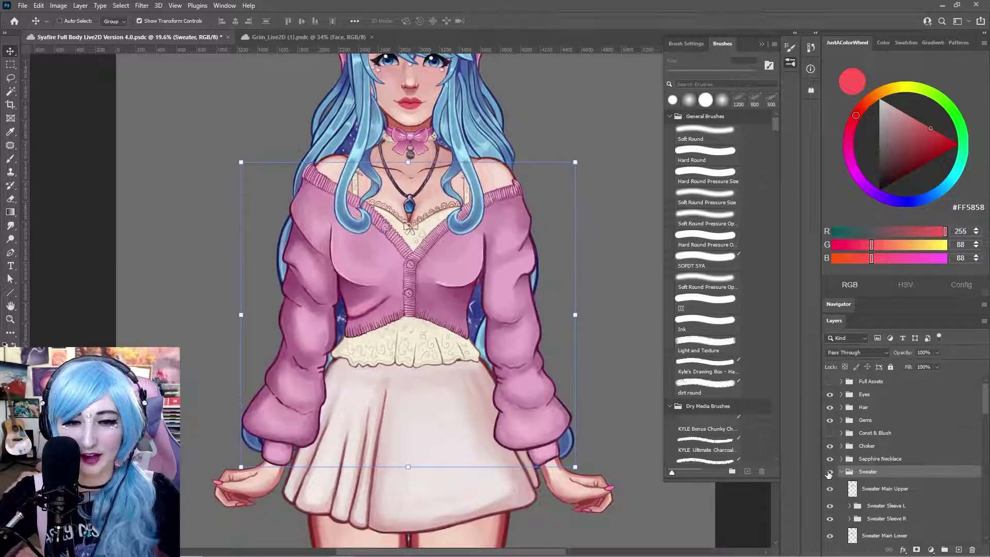
pyautogui.click(830, 473)
pyautogui.click(830, 472)
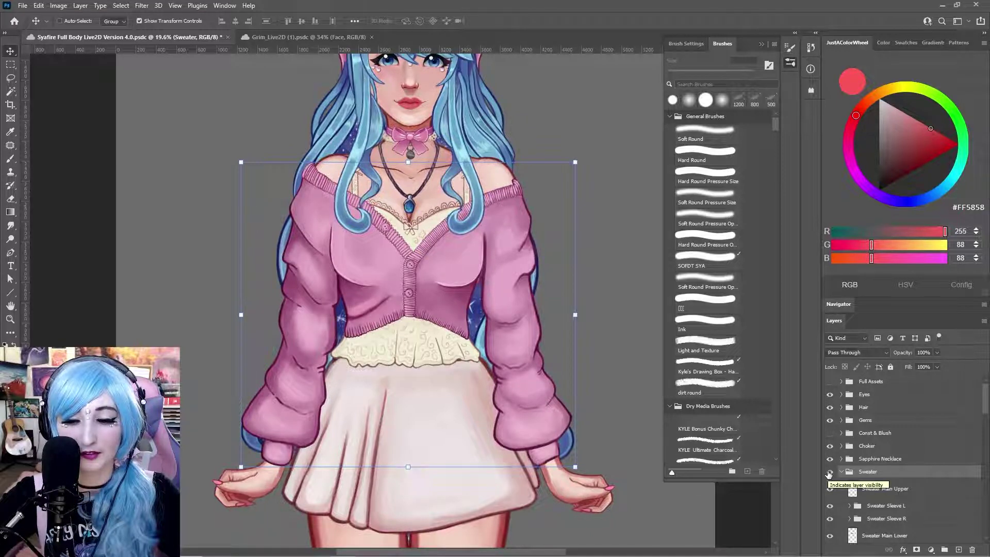
pyautogui.click(830, 473)
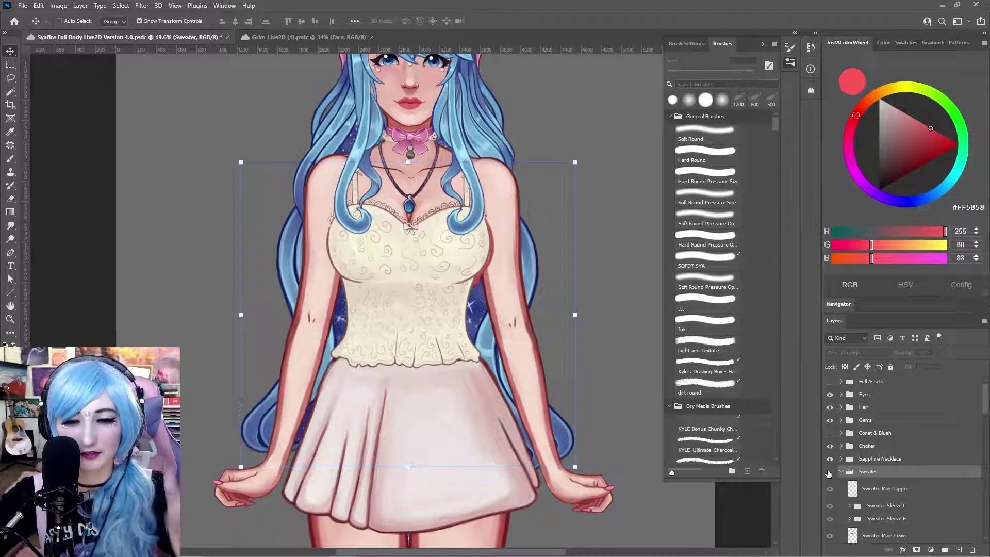
pyautogui.click(829, 473)
pyautogui.click(830, 473)
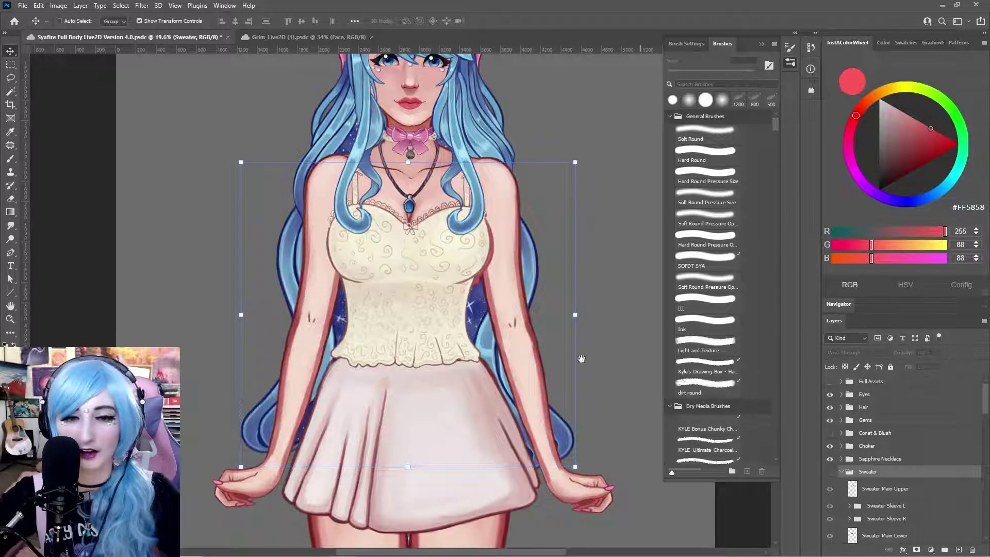
pyautogui.moveTo(582, 358); pyautogui.dragTo(550, 372)
pyautogui.click(830, 472)
# Move the Sweater Main Upper layer off the torso to show it as a separate piece, and undo each move.
pyautogui.click(852, 489)
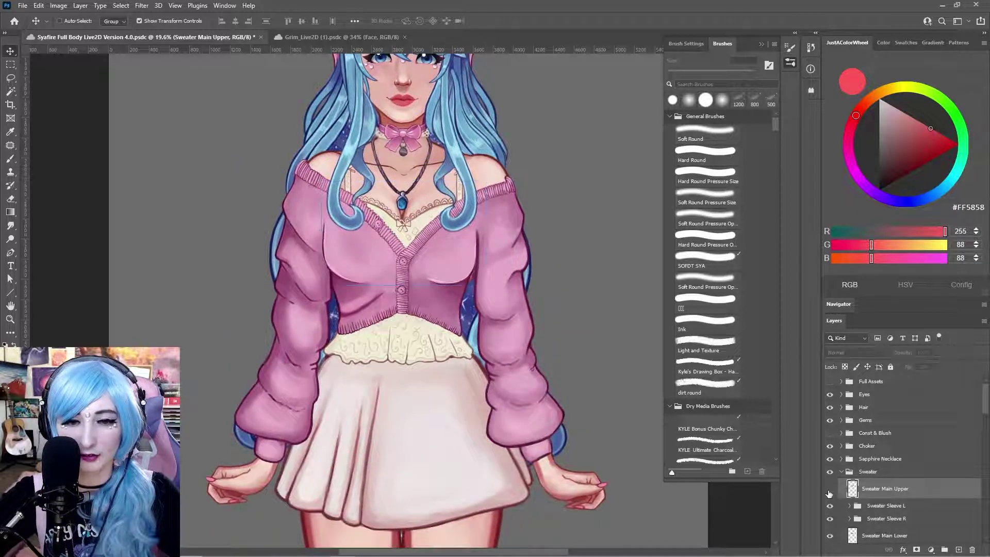
pyautogui.moveTo(450, 264); pyautogui.dragTo(632, 250)
pyautogui.hotkey('ctrl', 'z')
pyautogui.moveTo(436, 254); pyautogui.dragTo(608, 233)
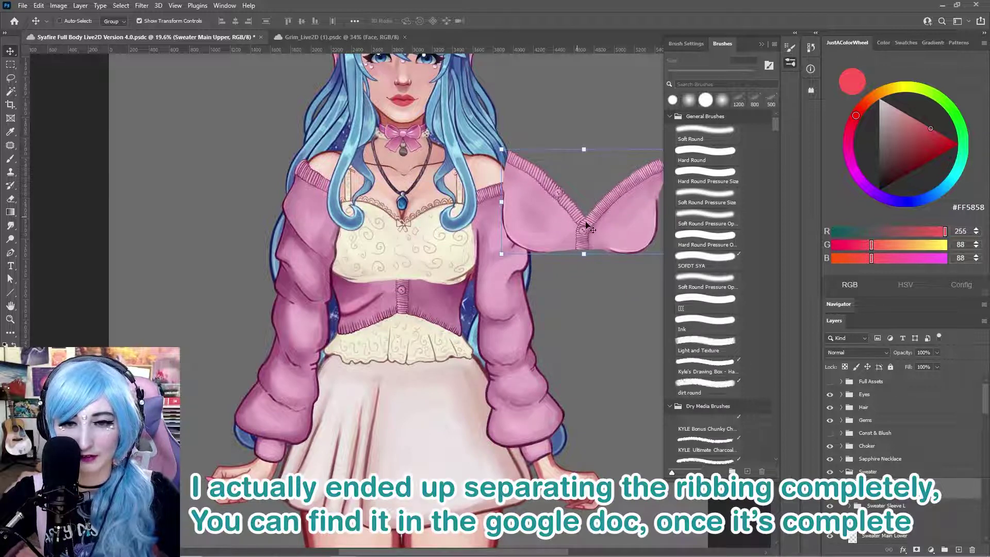
pyautogui.hotkey('ctrl', 'z')
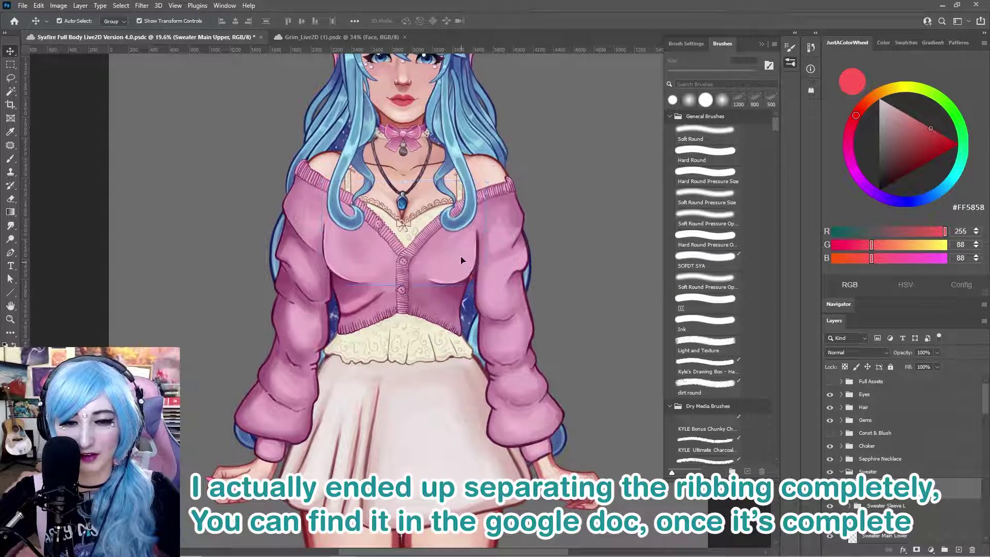
pyautogui.moveTo(465, 264); pyautogui.dragTo(553, 202)
pyautogui.hotkey('ctrl', 'z')
# Expand the Sweater Sleeve L group, move its Sweater Upper Sleeve L layer away from the arm and undo the move.
pyautogui.click(850, 506)
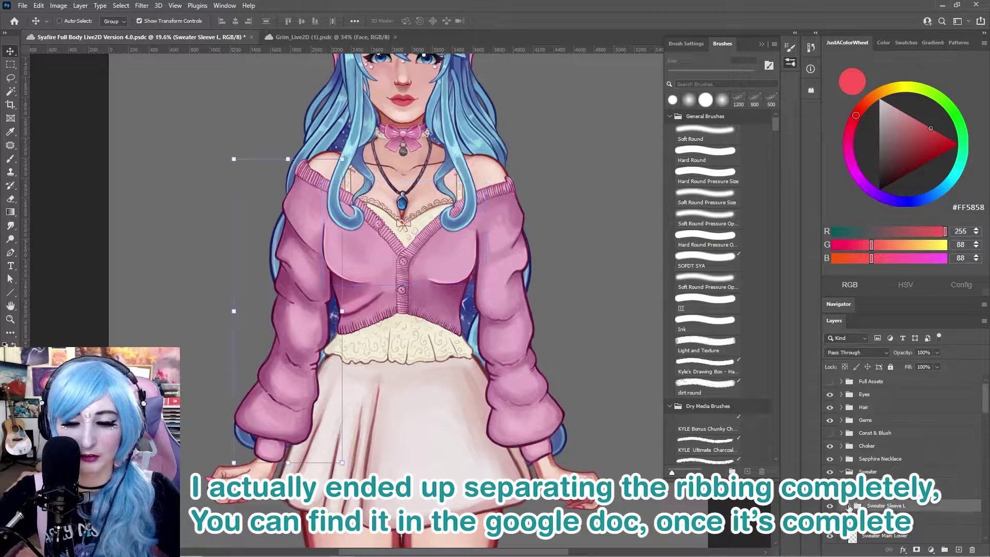
pyautogui.scroll(-1, 907, 495)
pyautogui.click(914, 490)
pyautogui.moveTo(333, 284); pyautogui.dragTo(252, 267)
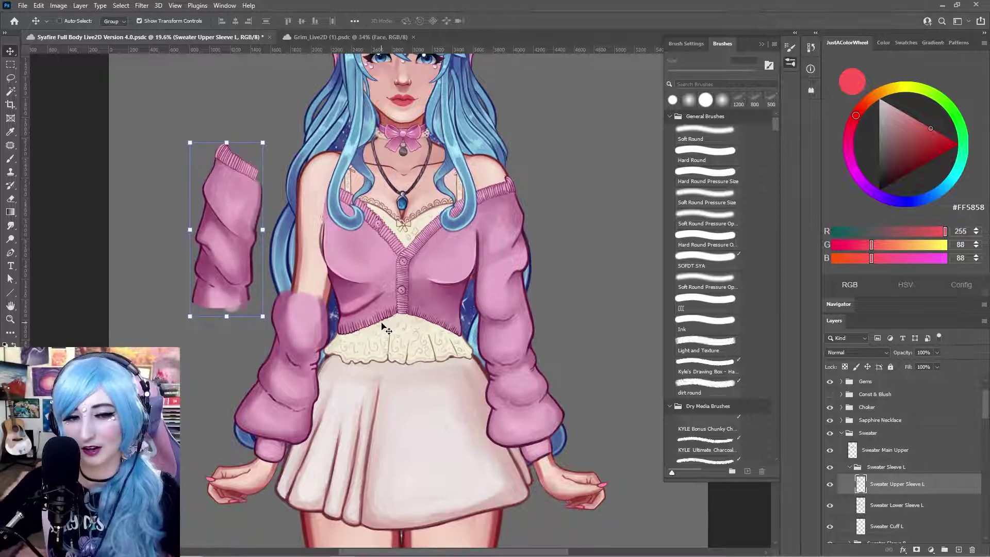
pyautogui.hotkey('ctrl', 'z')
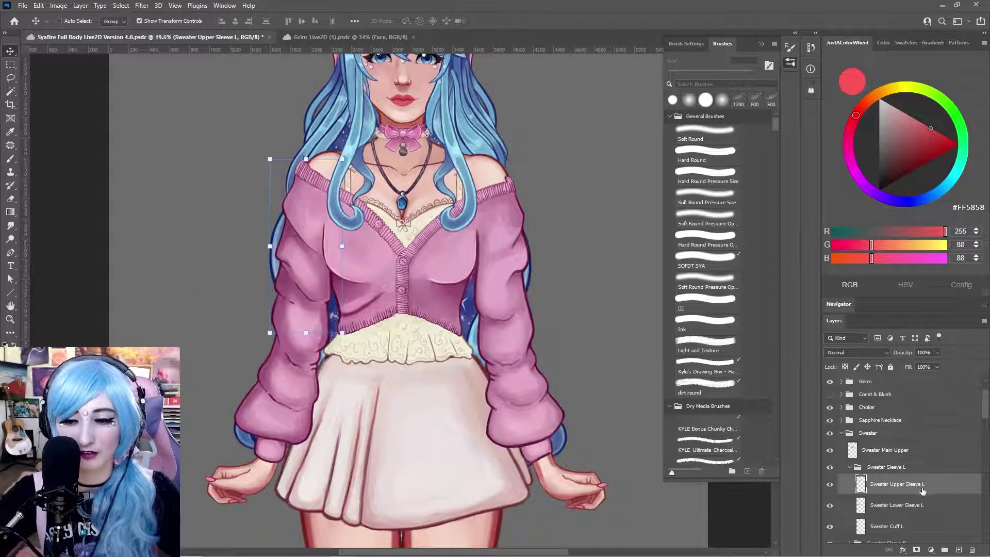
# Pull the Sweater Upper Sleeve L and Sweater Lower Sleeve L layers off the arm, select Sweater Cuff L and undo both moves.
pyautogui.moveTo(324, 261); pyautogui.dragTo(241, 193)
pyautogui.click(921, 512)
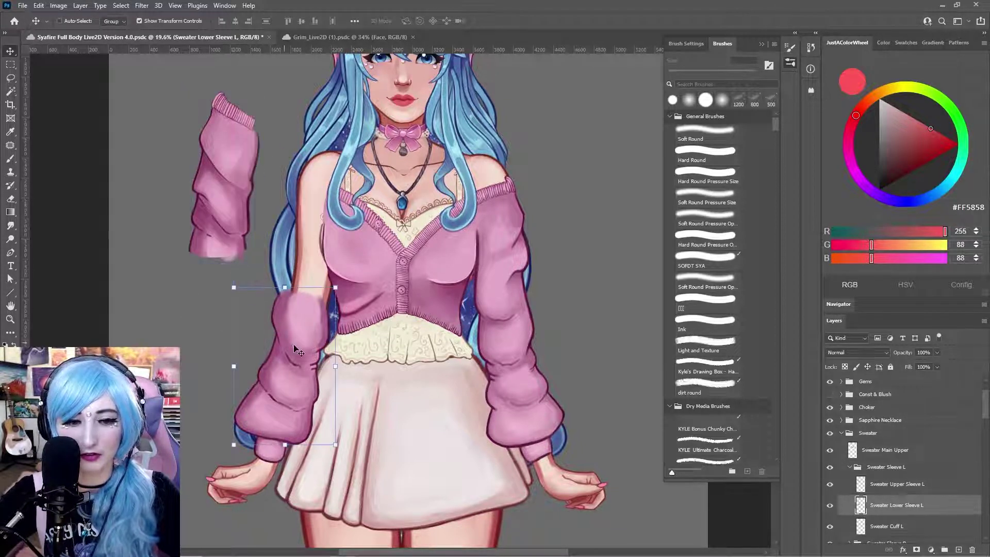
pyautogui.moveTo(266, 338); pyautogui.dragTo(207, 299)
pyautogui.click(905, 532)
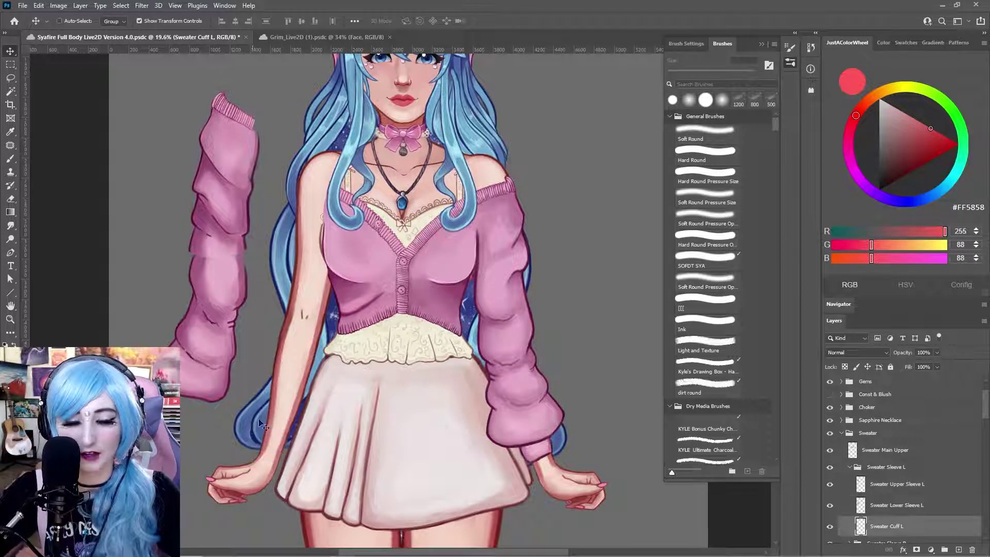
pyautogui.hotkey('ctrl', 'z')
pyautogui.hotkey('ctrl', 'z')
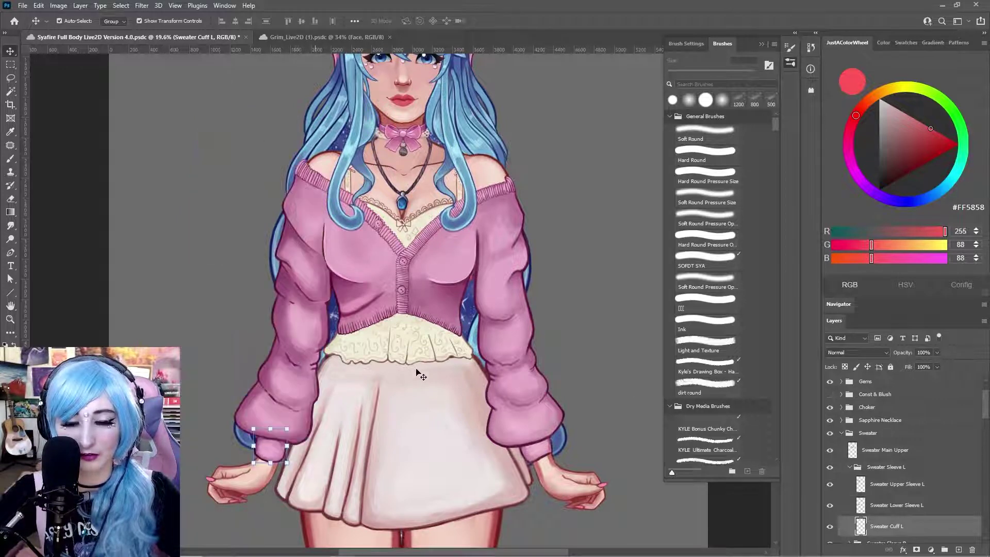
# Try moving the Sweater Main Lower layer away from the waist, and undo the move.
pyautogui.scroll(-3, 875, 477)
pyautogui.click(878, 483)
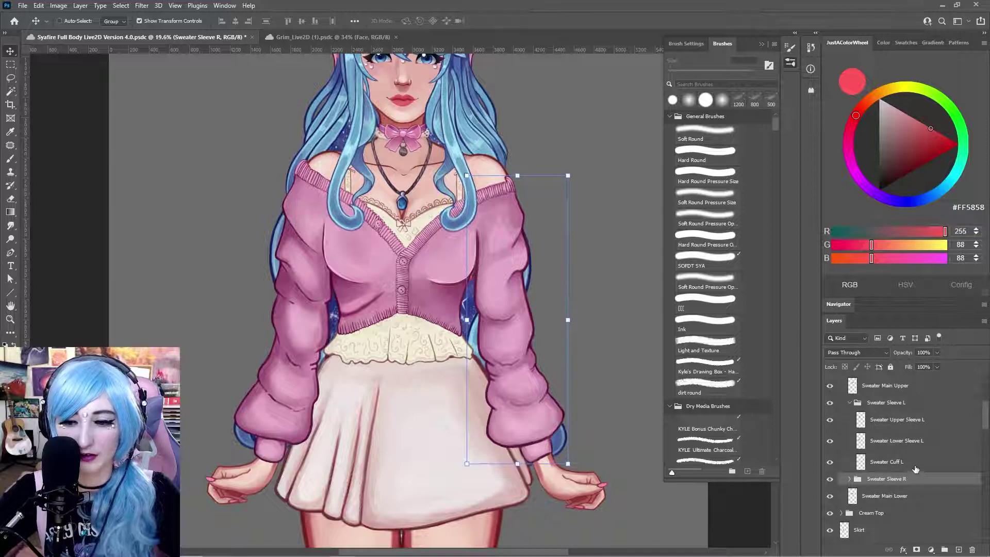
pyautogui.click(916, 496)
pyautogui.moveTo(375, 337); pyautogui.dragTo(364, 335)
pyautogui.moveTo(381, 369); pyautogui.dragTo(490, 384)
pyautogui.hotkey('ctrl', 'z')
# Hide the Sweater group and expand the Cream Top group to list its layers.
pyautogui.scroll(-2, 908, 453)
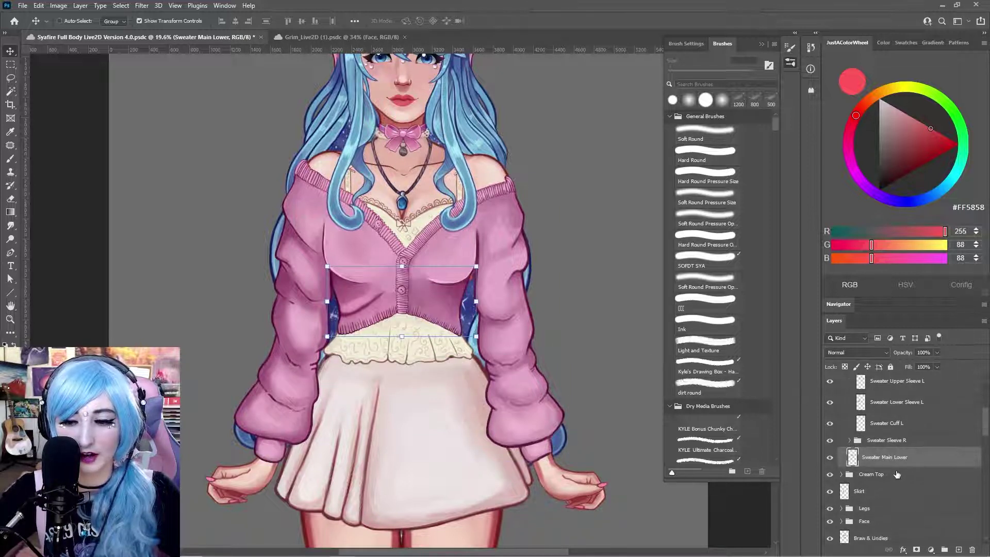
pyautogui.scroll(4, 877, 444)
pyautogui.click(866, 422)
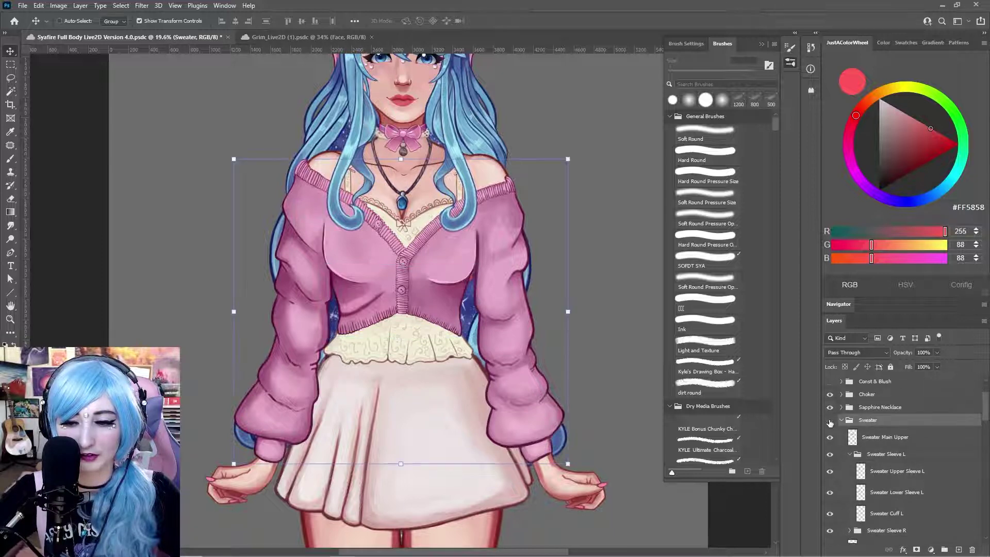
pyautogui.click(830, 421)
pyautogui.scroll(-2, 877, 454)
pyautogui.click(895, 485)
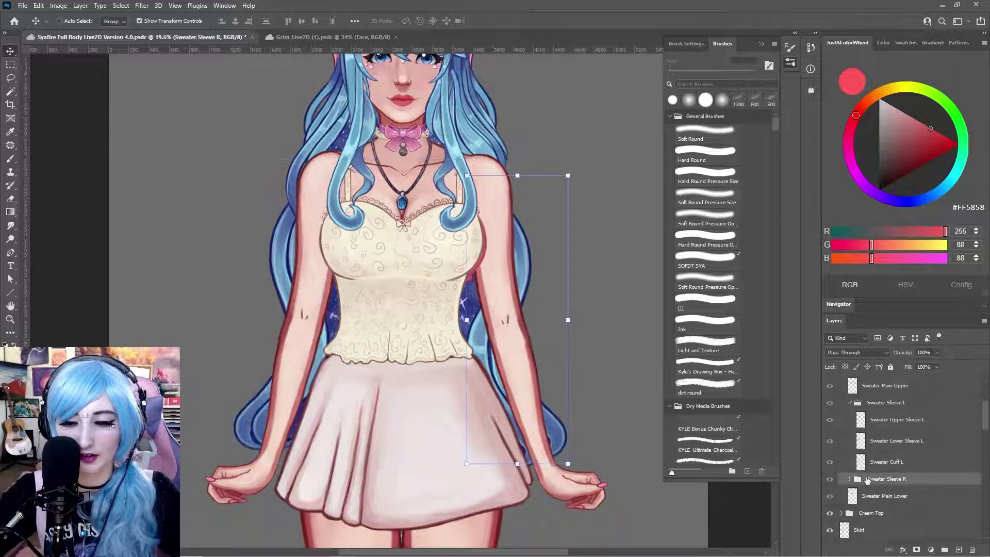
pyautogui.scroll(-3, 899, 469)
pyautogui.doubleClick(850, 449)
pyautogui.scroll(-3, 895, 444)
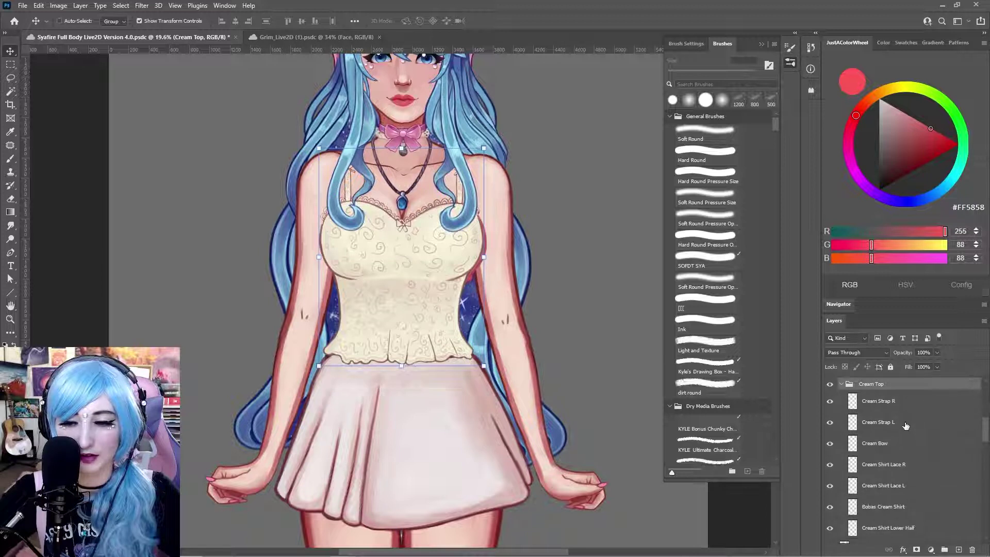
# Move the Cream Strap R, Cream Strap L and Cream Bow layers off the top one at a time, undoing the moves.
pyautogui.click(904, 402)
pyautogui.moveTo(459, 194); pyautogui.dragTo(225, 192)
pyautogui.click(900, 428)
pyautogui.moveTo(348, 194); pyautogui.dragTo(229, 181)
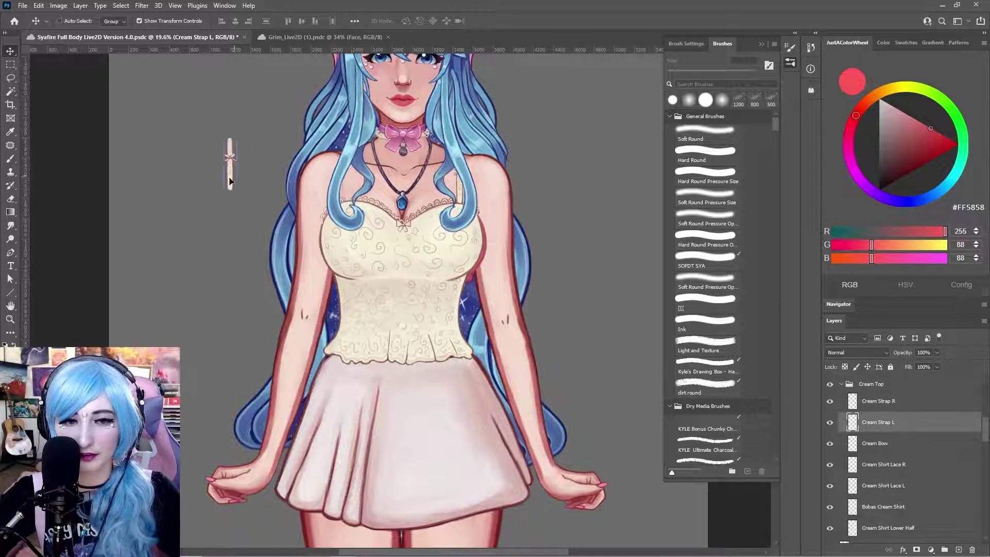
pyautogui.hotkey('ctrl', 'z')
pyautogui.click(895, 443)
pyautogui.moveTo(416, 224); pyautogui.dragTo(583, 192)
pyautogui.hotkey('ctrl', 'z')
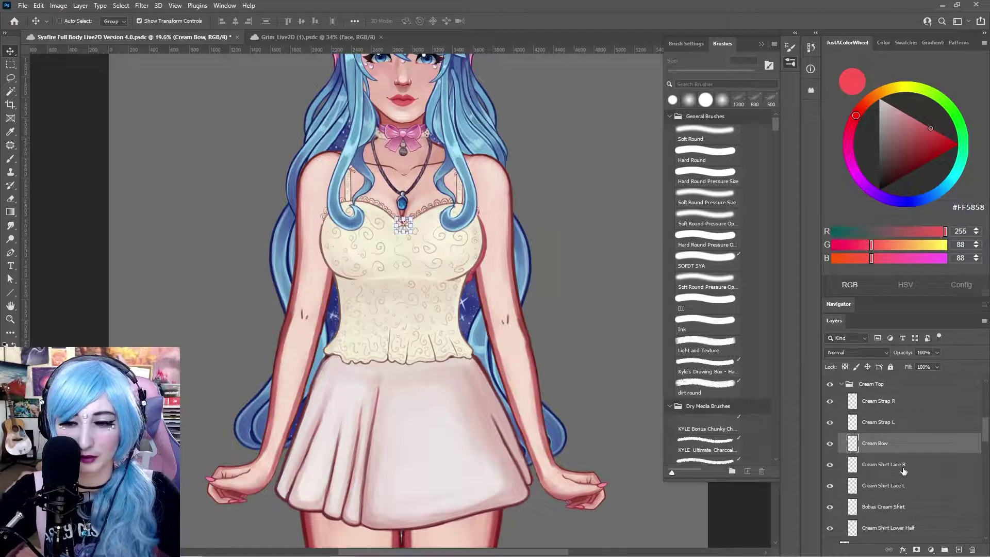
# Move the Cream Shirt Lace R and Cream Shirt Lace L layers off the neckline separately, undoing each move.
pyautogui.click(903, 466)
pyautogui.moveTo(480, 229); pyautogui.dragTo(612, 243)
pyautogui.hotkey('ctrl', 'z')
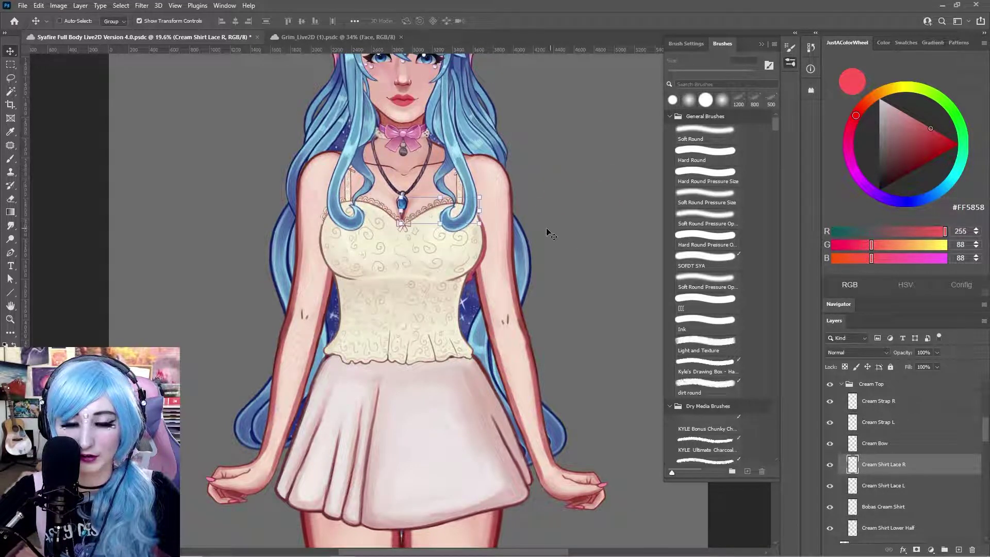
pyautogui.moveTo(433, 213); pyautogui.dragTo(567, 198)
pyautogui.hotkey('ctrl', 'z')
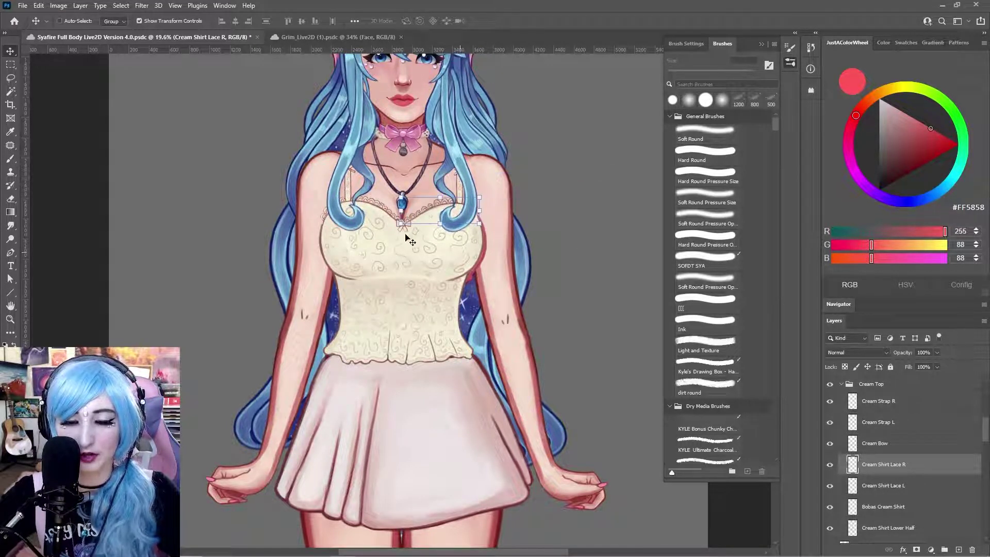
pyautogui.click(882, 486)
pyautogui.moveTo(356, 206); pyautogui.dragTo(593, 187)
pyautogui.hotkey('ctrl', 'z')
# Move the Bobas Cream Shirt layer off the chest to show what lies beneath, and undo the moves.
pyautogui.scroll(-1, 873, 458)
pyautogui.click(883, 480)
pyautogui.moveTo(427, 263); pyautogui.dragTo(602, 238)
pyautogui.hotkey('ctrl', 'z')
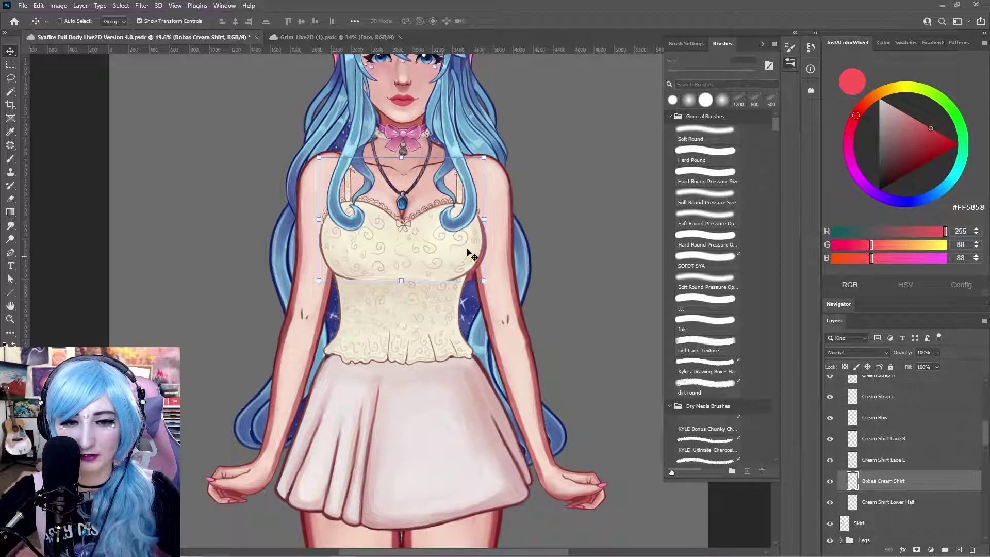
pyautogui.moveTo(434, 247); pyautogui.dragTo(603, 247)
pyautogui.hotkey('ctrl', 'z')
pyautogui.hotkey('ctrl', 'z')
pyautogui.hotkey('ctrl', 'z')
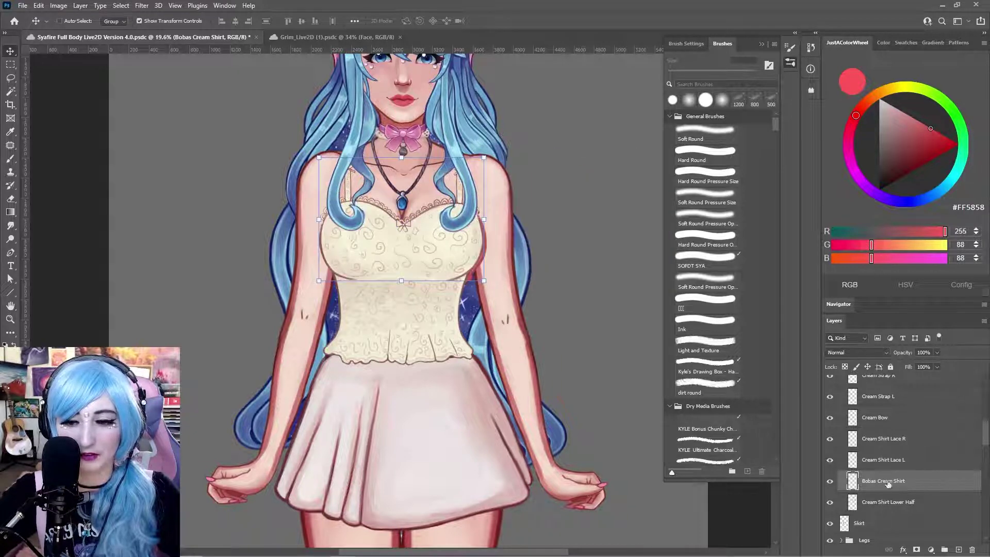
# Move the Cream Shirt Lower Half layer around beneath the chest and bring it back to its place.
pyautogui.click(887, 502)
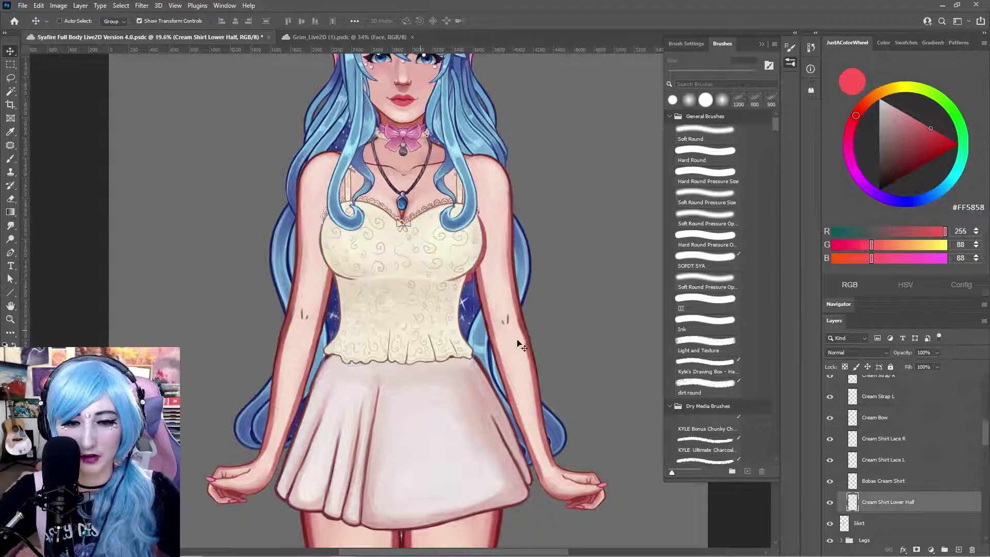
pyautogui.moveTo(520, 345); pyautogui.dragTo(436, 268)
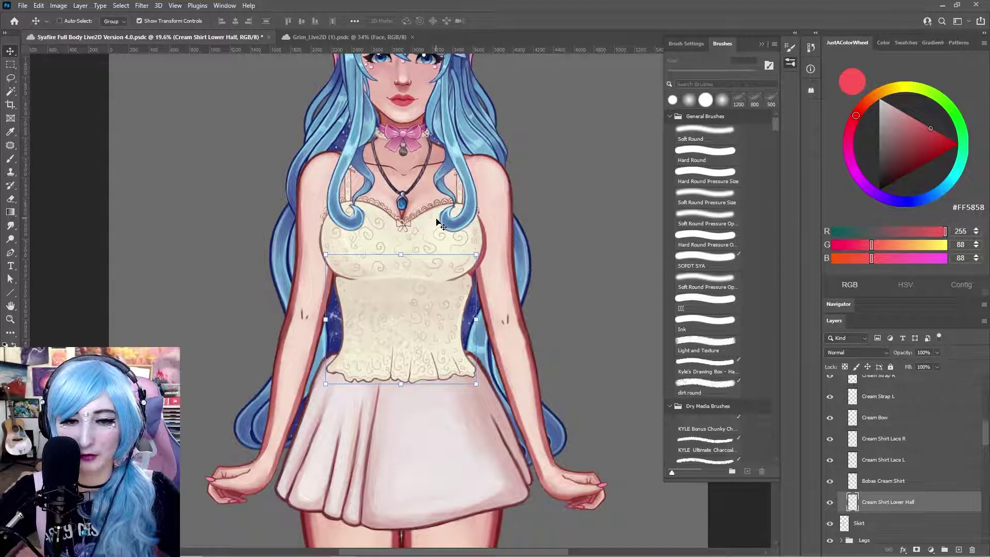
pyautogui.moveTo(439, 309); pyautogui.dragTo(398, 308)
# Move the Skirt layer off the hips to show what lies beneath, undoing and redoing the move before leaving it undone.
pyautogui.scroll(-2, 903, 465)
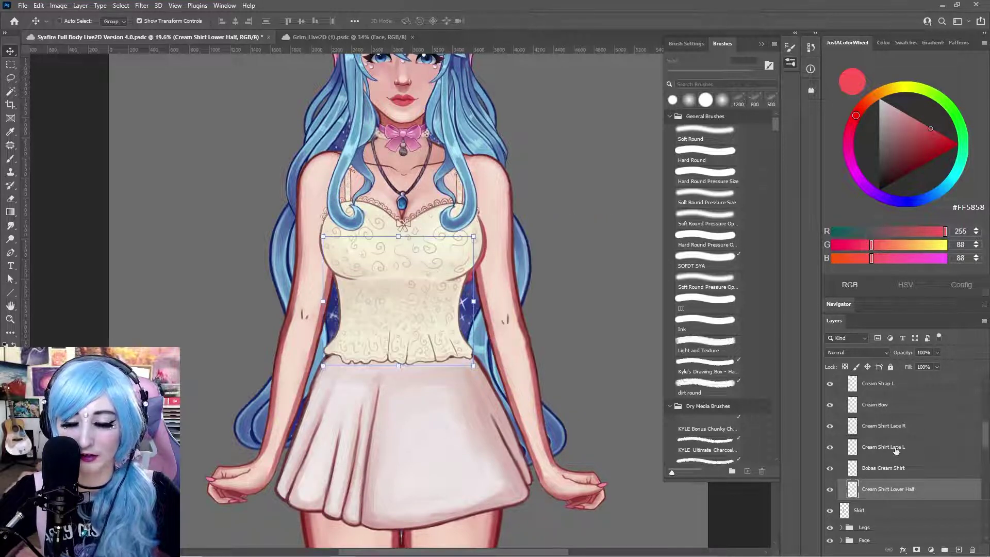
pyautogui.click(893, 485)
pyautogui.moveTo(445, 426); pyautogui.dragTo(597, 418)
pyautogui.hotkey('ctrl', 'z')
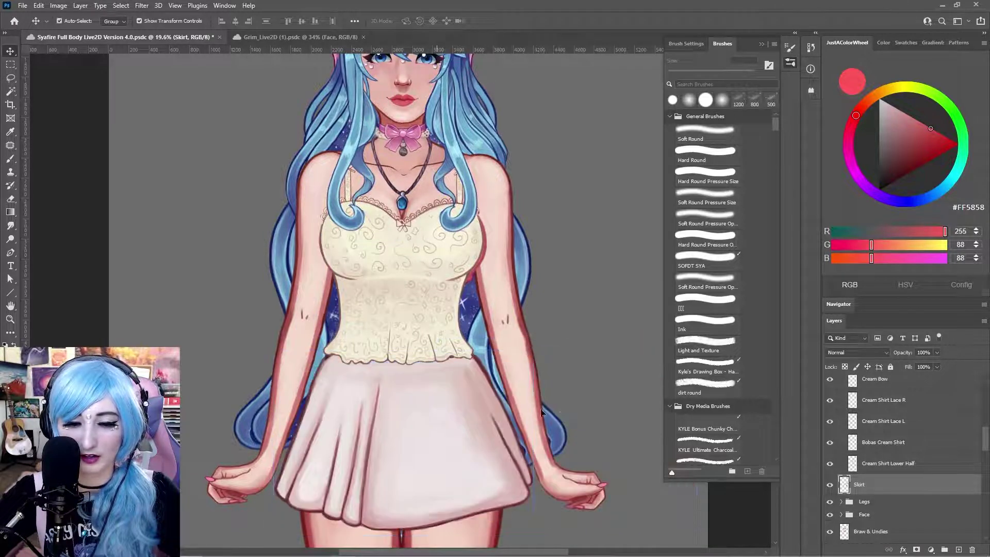
pyautogui.hotkey('ctrl', 'shift', 'z')
pyautogui.hotkey('ctrl', 'z')
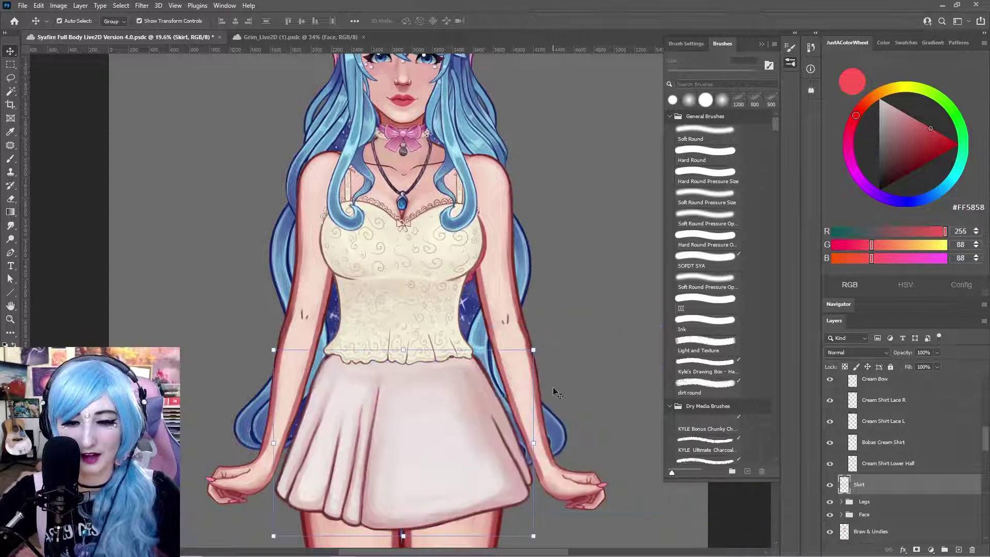
pyautogui.hotkey('ctrl', 'shift', 'z')
pyautogui.hotkey('ctrl', 'z')
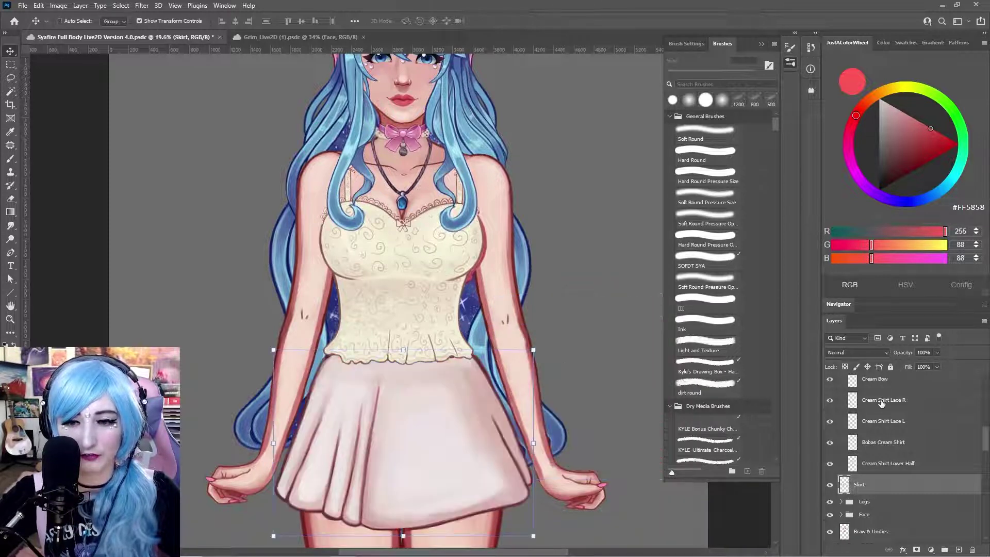
# Collapse the Cream Top group in the layer list.
pyautogui.scroll(2, 895, 459)
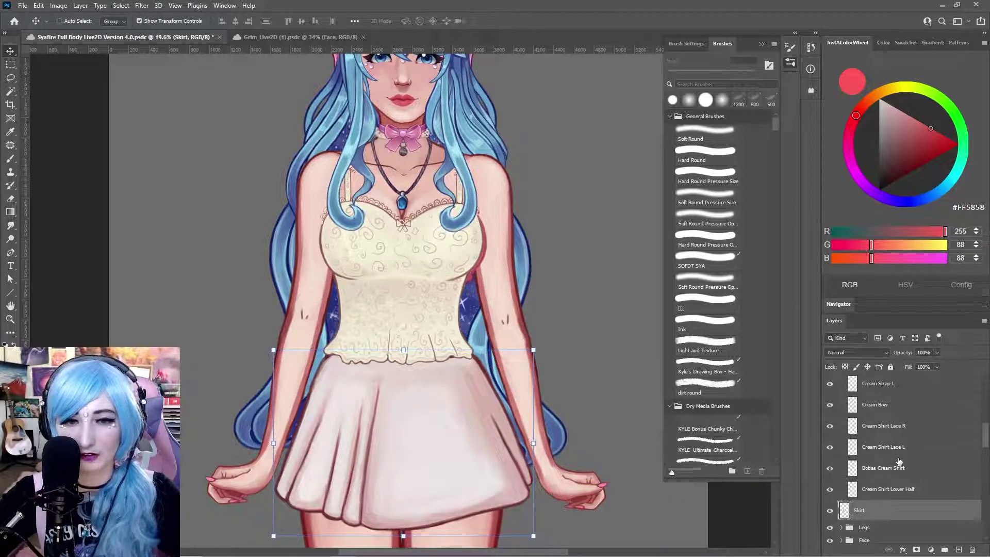
pyautogui.scroll(1, 899, 461)
pyautogui.scroll(1, 909, 455)
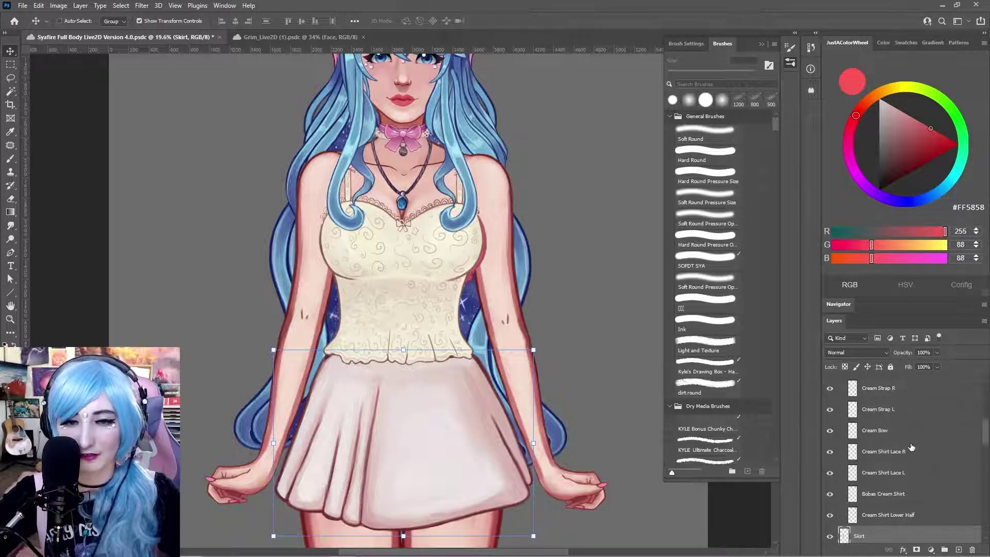
pyautogui.scroll(4, 911, 447)
pyautogui.click(842, 423)
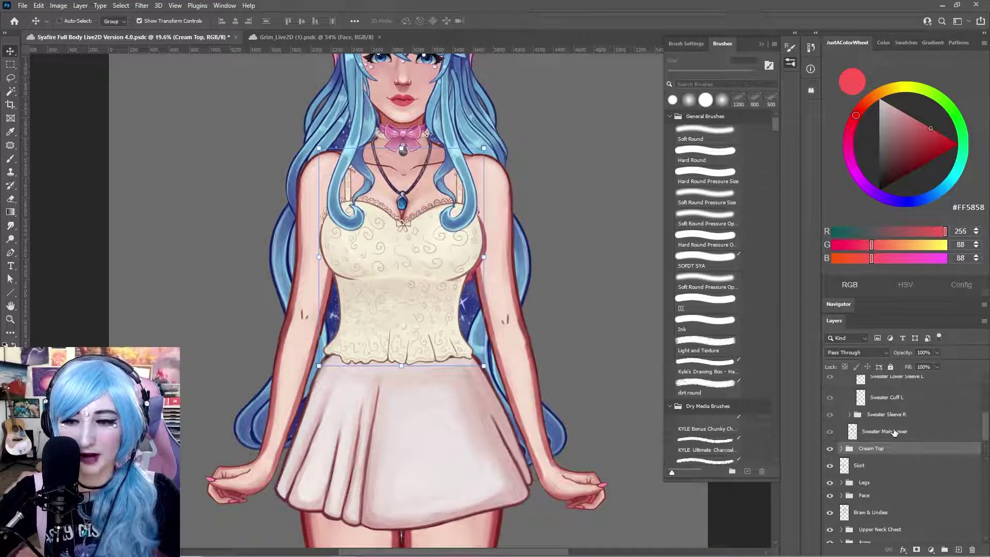
# Select the Arms group and expand it to list its layers.
pyautogui.scroll(-3, 895, 432)
pyautogui.click(876, 445)
pyautogui.moveTo(575, 429)
pyautogui.mouseDown()
pyautogui.moveTo(566, 106)
pyautogui.moveTo(577, 442)
pyautogui.mouseUp()
pyautogui.click(903, 503)
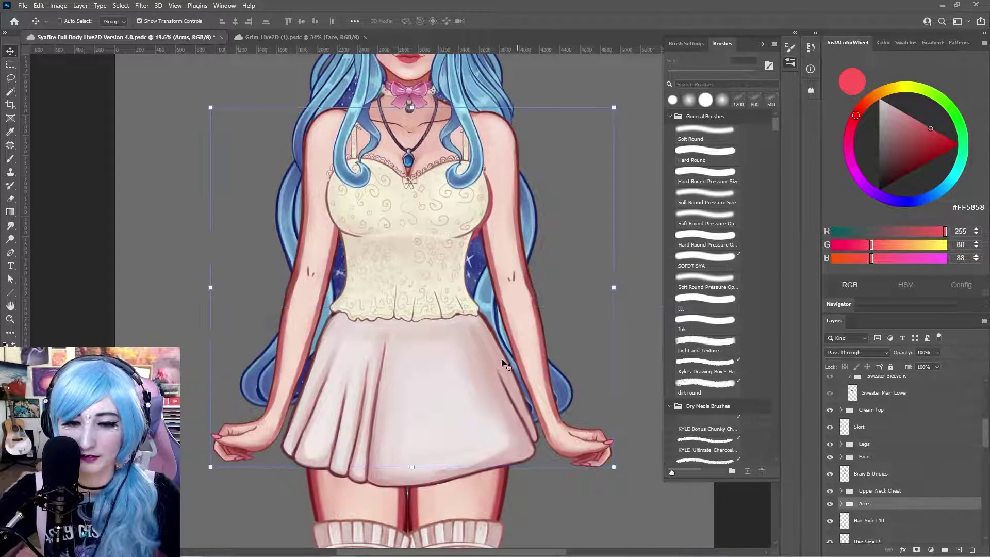
pyautogui.moveTo(503, 361); pyautogui.dragTo(503, 337)
pyautogui.click(841, 503)
pyautogui.moveTo(593, 364)
pyautogui.mouseDown()
pyautogui.moveTo(586, 331)
pyautogui.moveTo(587, 383)
pyautogui.mouseUp()
pyautogui.scroll(-3, 908, 479)
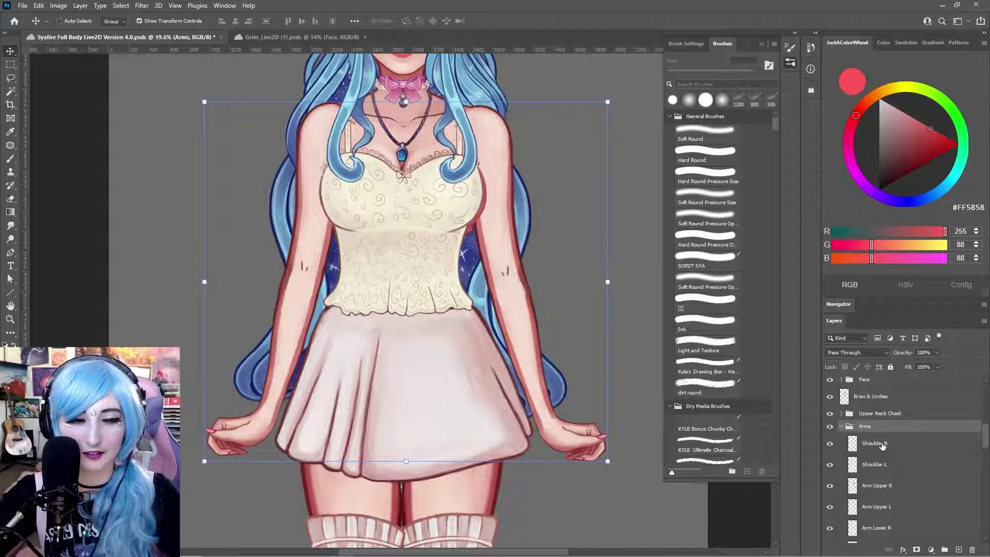
# Move the Shoulder R and Shoulder L layers off the body separately, undoing each move.
pyautogui.click(895, 446)
pyautogui.moveTo(479, 135)
pyautogui.mouseDown()
pyautogui.moveTo(568, 133)
pyautogui.moveTo(480, 136)
pyautogui.mouseUp()
pyautogui.click(922, 468)
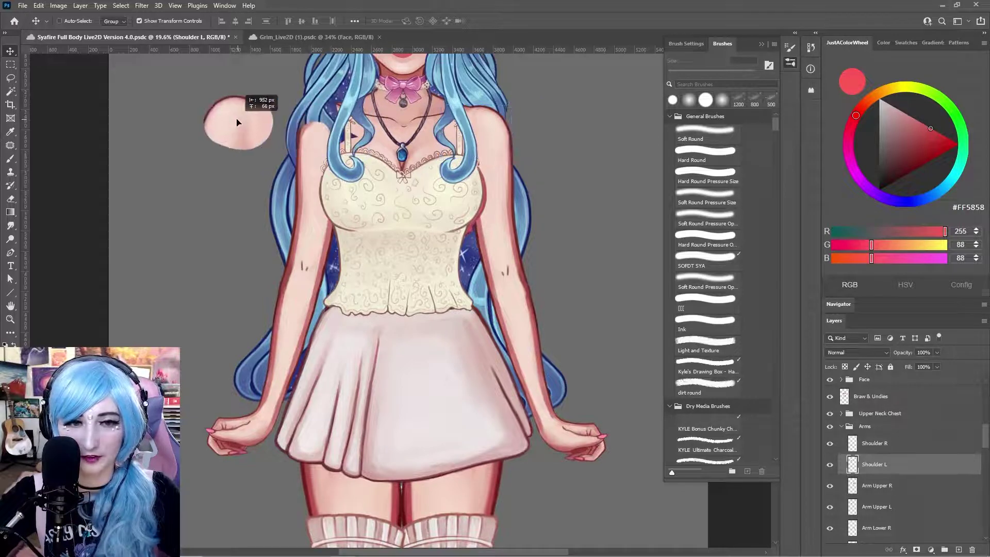
pyautogui.click(905, 484)
pyautogui.click(902, 468)
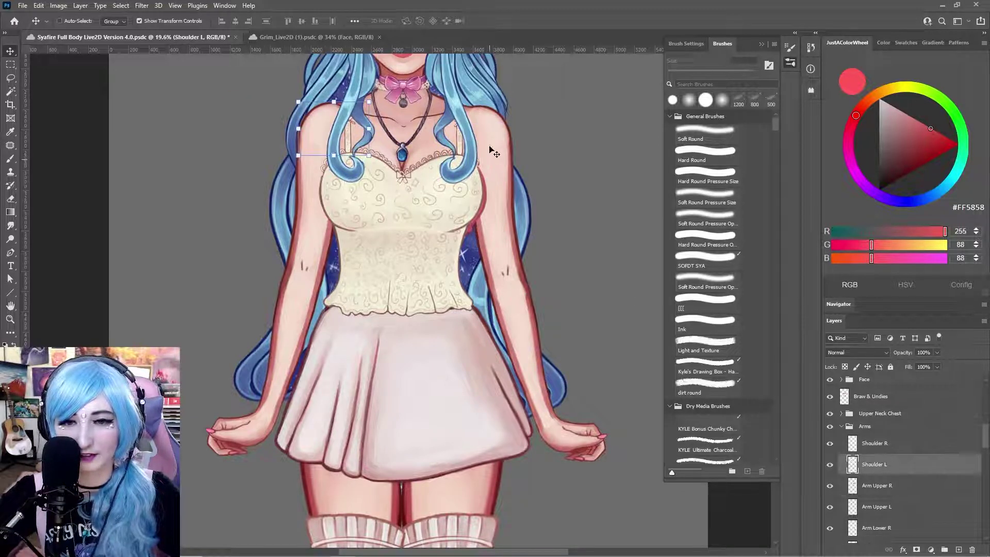
pyautogui.click(883, 448)
pyautogui.moveTo(480, 129); pyautogui.dragTo(585, 128)
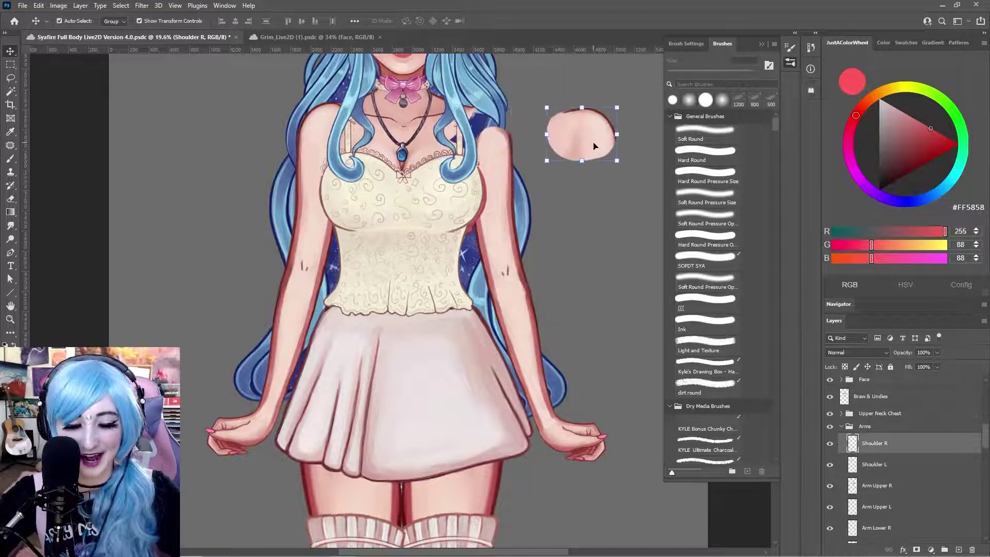
pyautogui.hotkey('ctrl', 'z')
pyautogui.moveTo(491, 133); pyautogui.dragTo(581, 114)
pyautogui.hotkey('ctrl', 'z')
pyautogui.hotkey('ctrl', 'z')
pyautogui.click(903, 470)
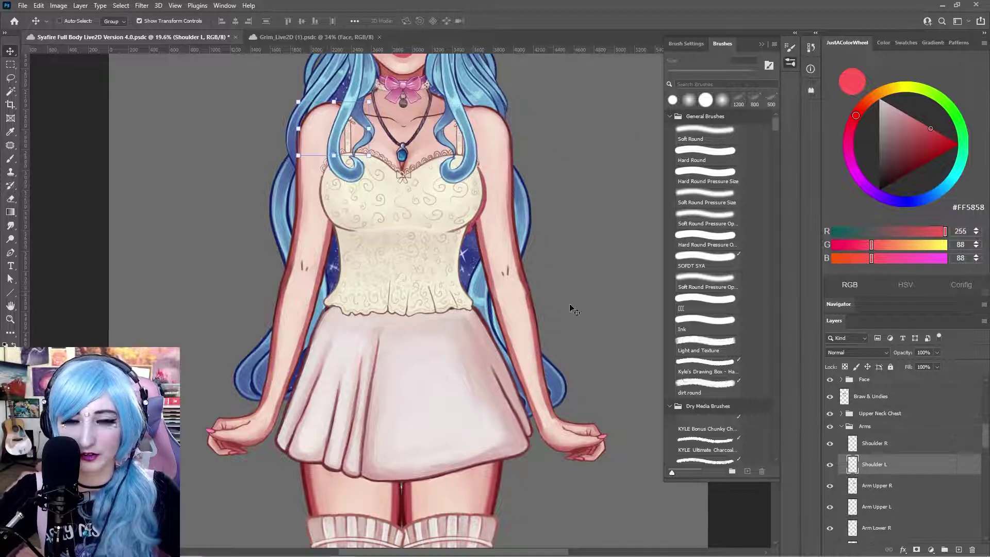
# Move the Arm Upper R and Arm Upper L layers away from the body separately, undoing each move.
pyautogui.click(898, 481)
pyautogui.moveTo(525, 278); pyautogui.dragTo(517, 254)
pyautogui.hotkey('ctrl', 'z')
pyautogui.click(867, 507)
pyautogui.moveTo(320, 232); pyautogui.dragTo(251, 214)
pyautogui.hotkey('ctrl', 'z')
# Rotate and shift the Arm Lower R layer into several poses around the elbow, and undo the transformations.
pyautogui.scroll(-1, 896, 450)
pyautogui.click(904, 521)
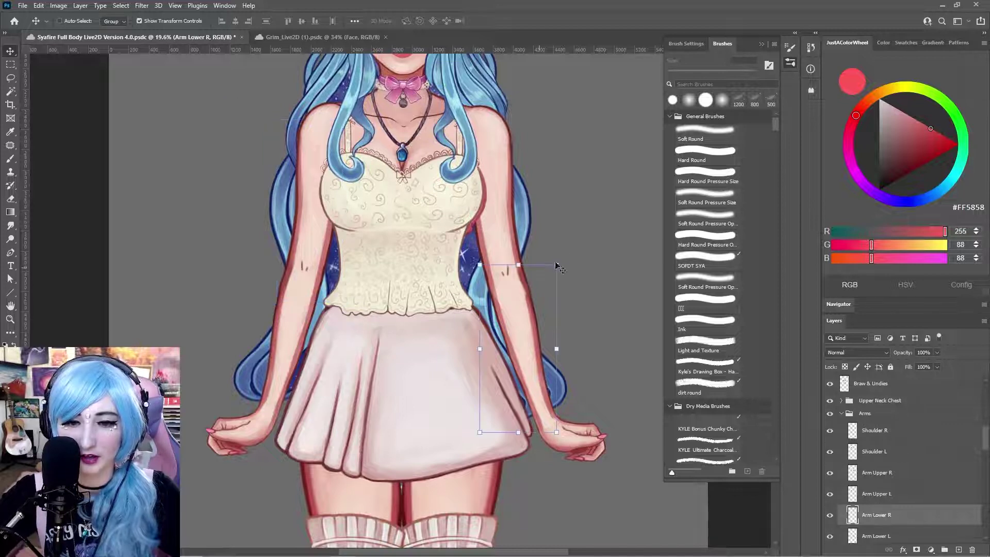
pyautogui.moveTo(568, 258); pyautogui.dragTo(533, 238)
pyautogui.moveTo(524, 334); pyautogui.dragTo(550, 339)
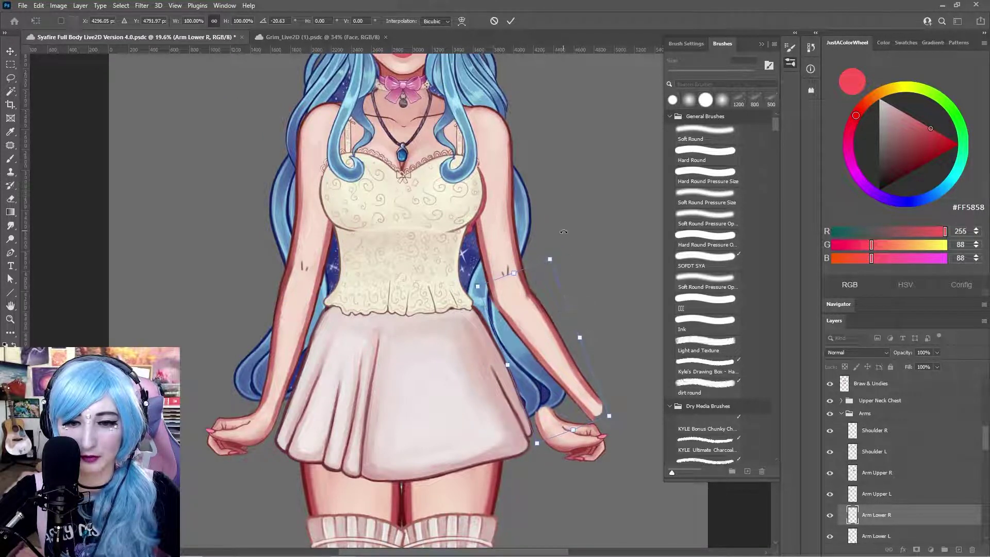
pyautogui.moveTo(567, 259); pyautogui.dragTo(603, 278)
pyautogui.moveTo(547, 314); pyautogui.dragTo(516, 328)
pyautogui.moveTo(581, 275); pyautogui.dragTo(597, 302)
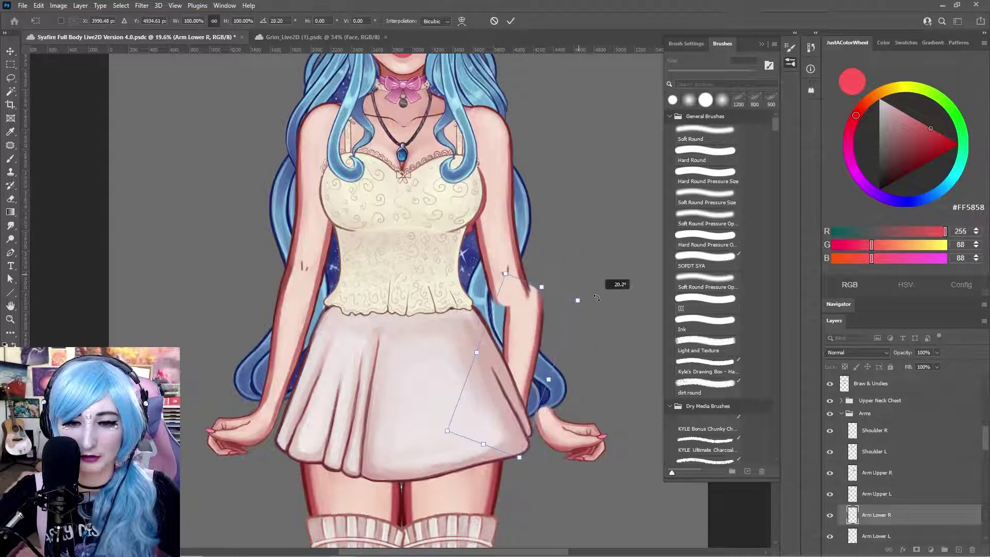
pyautogui.moveTo(532, 328); pyautogui.dragTo(564, 313)
pyautogui.moveTo(623, 325); pyautogui.dragTo(578, 269)
pyautogui.moveTo(544, 322); pyautogui.dragTo(576, 310)
pyautogui.moveTo(586, 256); pyautogui.dragTo(521, 237)
pyautogui.moveTo(551, 345); pyautogui.dragTo(573, 327)
pyautogui.moveTo(650, 339); pyautogui.dragTo(593, 279)
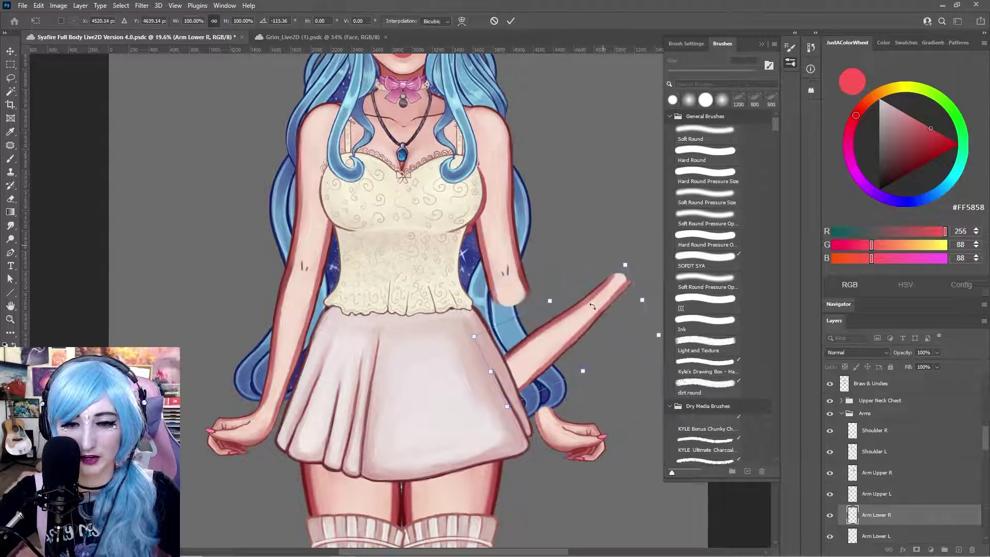
pyautogui.moveTo(588, 339); pyautogui.dragTo(582, 295)
pyautogui.hotkey('ctrl', 'z')
pyautogui.hotkey('ctrl', 'z')
pyautogui.hotkey('ctrl', 'z')
pyautogui.hotkey('ctrl', 'z')
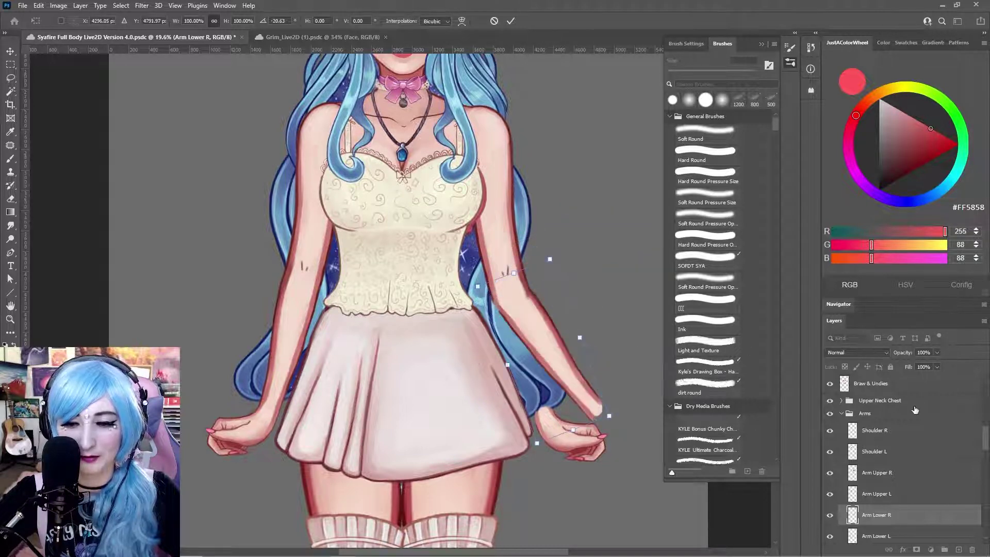
# Move the Arm Lower L layer away from the body and undo the move.
pyautogui.scroll(-2, 919, 492)
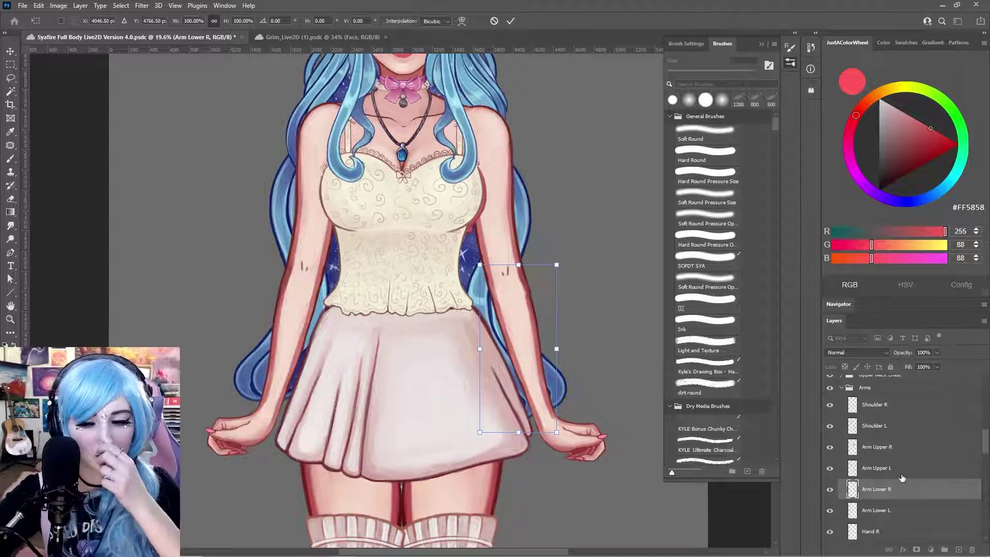
pyautogui.click(896, 509)
pyautogui.moveTo(326, 336); pyautogui.dragTo(272, 314)
pyautogui.hotkey('ctrl', 'z')
pyautogui.hotkey('ctrl', 'z')
# Move the Hand R layer away from the wrist several times, undoing the moves.
pyautogui.scroll(-1, 858, 404)
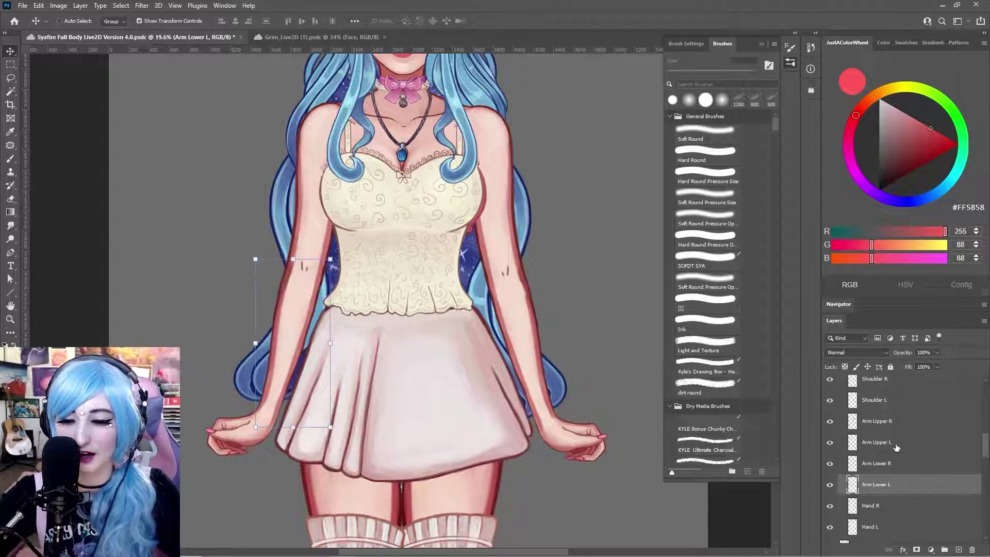
pyautogui.click(872, 506)
pyautogui.moveTo(592, 423); pyautogui.dragTo(583, 444)
pyautogui.scroll(-2, 902, 462)
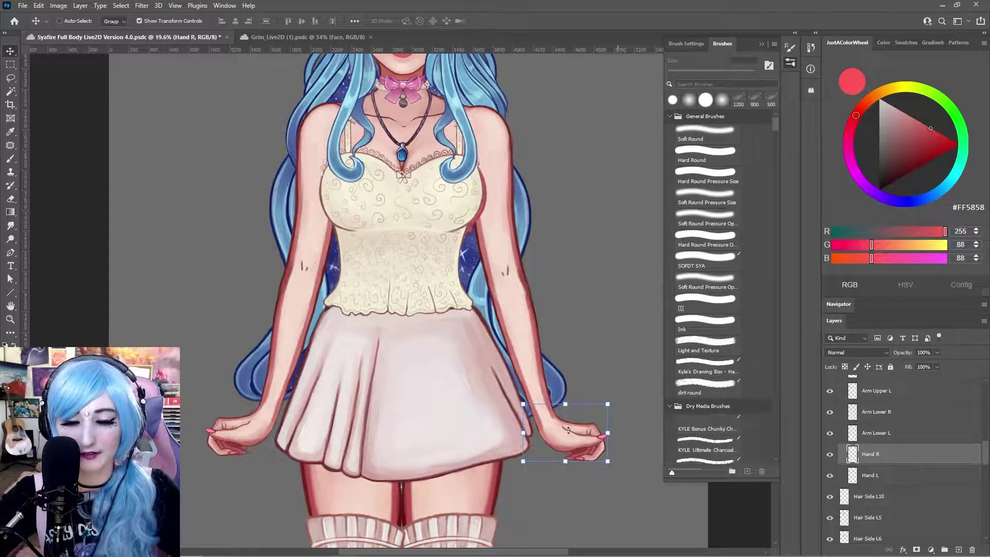
pyautogui.moveTo(565, 434); pyautogui.dragTo(585, 429)
pyautogui.hotkey('ctrl', 'z')
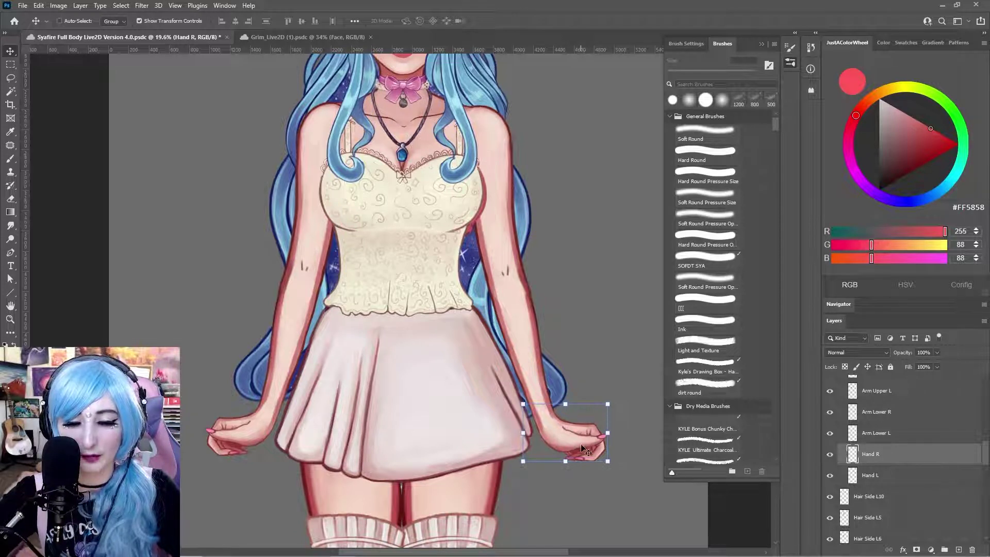
pyautogui.moveTo(579, 440); pyautogui.dragTo(598, 428)
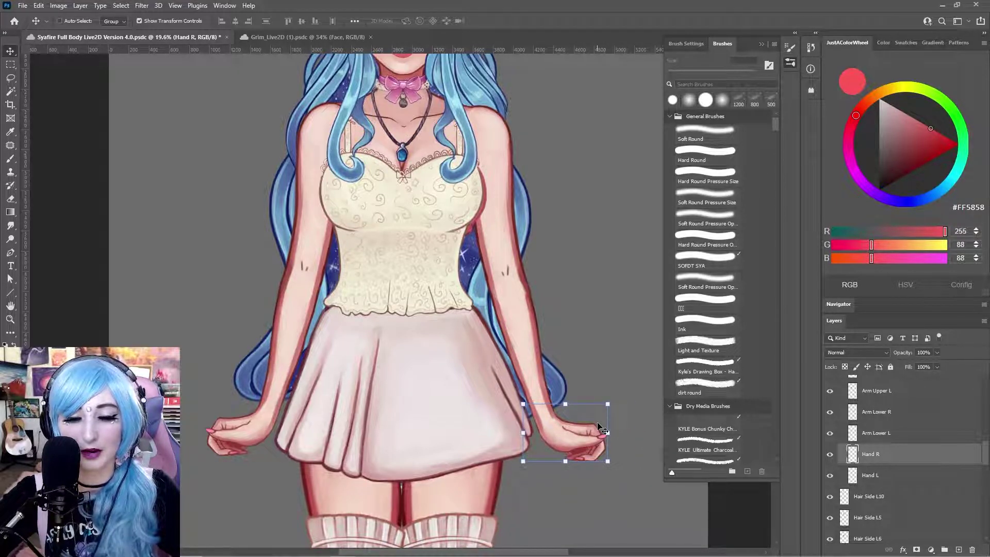
pyautogui.moveTo(598, 428); pyautogui.dragTo(617, 389)
pyautogui.hotkey('ctrl', 'z')
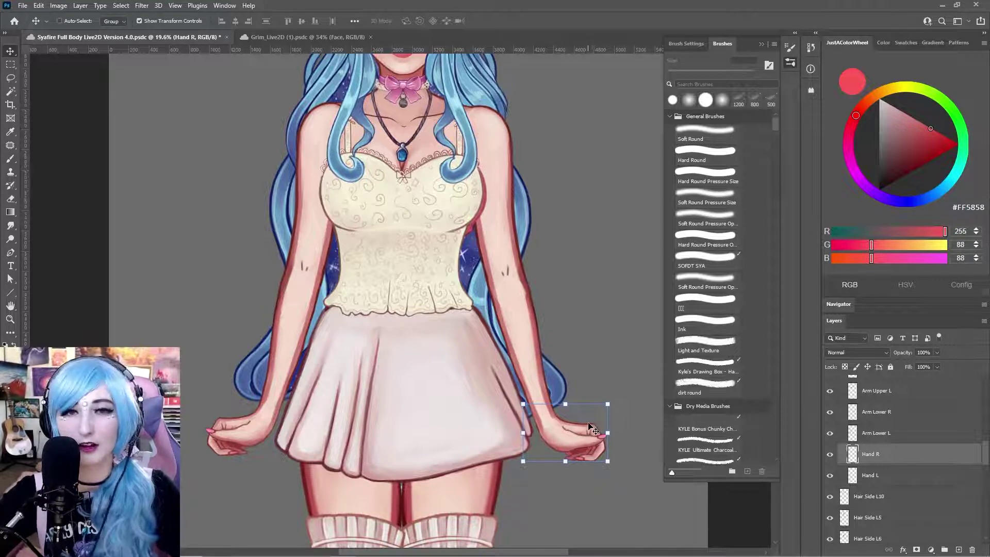
# Select the Hand L layer and collapse the Arms group.
pyautogui.click(881, 478)
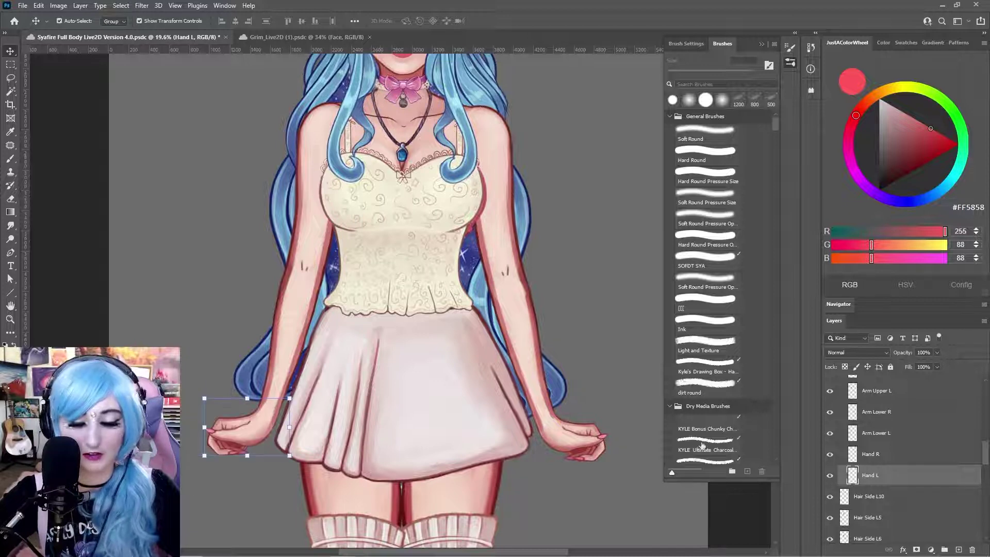
pyautogui.scroll(-2, 915, 475)
pyautogui.scroll(5, 902, 474)
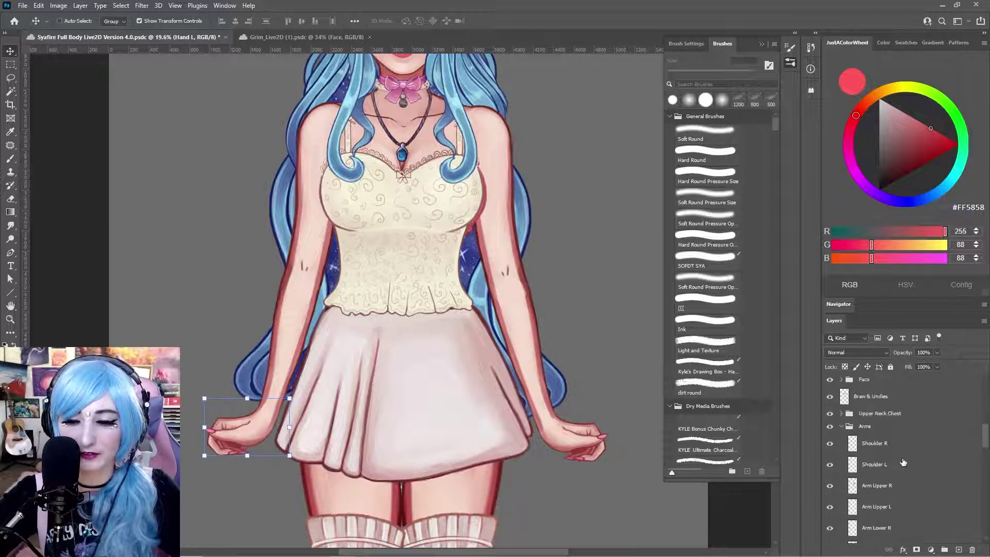
pyautogui.click(897, 475)
pyautogui.scroll(-1, 895, 472)
# Move the Neck layer out from behind the hair and choker to show its full shape, and undo the moves.
pyautogui.scroll(-6, 894, 471)
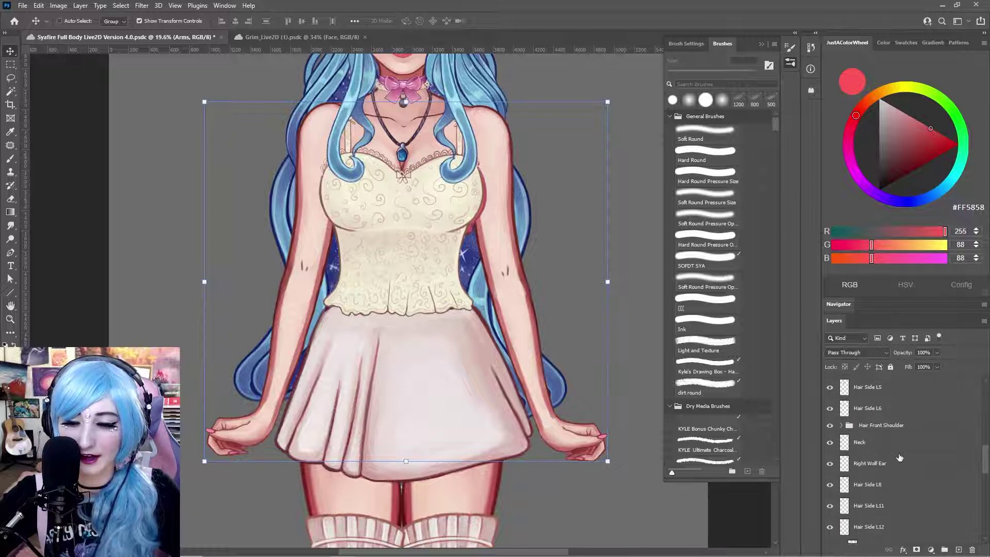
pyautogui.click(898, 443)
pyautogui.moveTo(390, 121); pyautogui.dragTo(203, 195)
pyautogui.hotkey('ctrl', 'z')
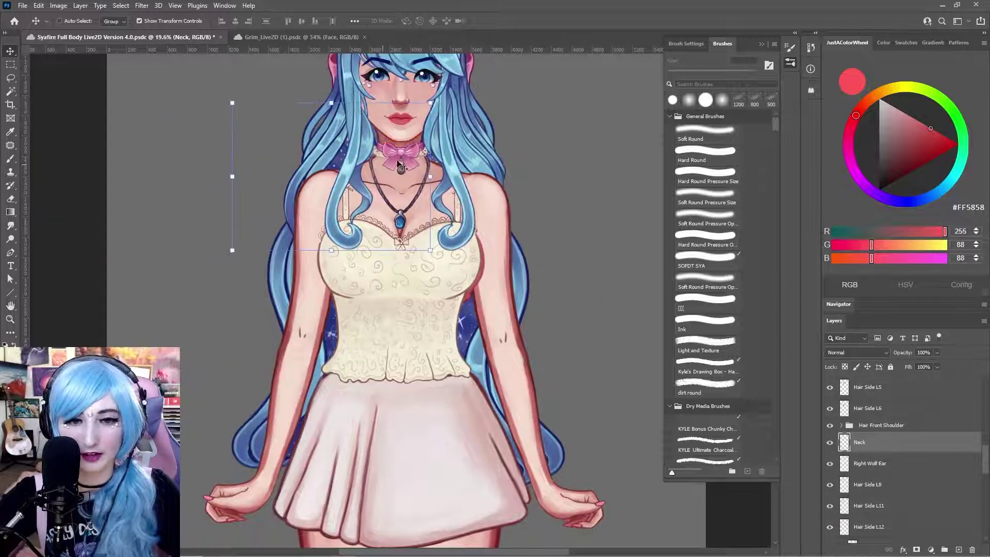
pyautogui.moveTo(399, 165); pyautogui.dragTo(232, 175)
pyautogui.hotkey('ctrl', 'z')
pyautogui.hotkey('ctrl', 'z')
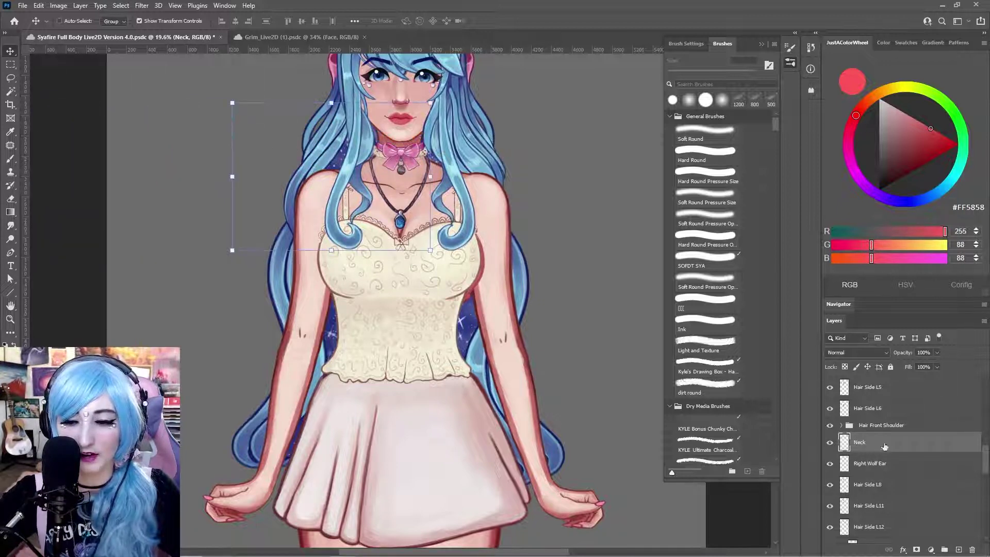
# Expand the Upper Neck Chest group to list its layers.
pyautogui.scroll(2, 877, 454)
pyautogui.click(849, 427)
pyautogui.click(842, 427)
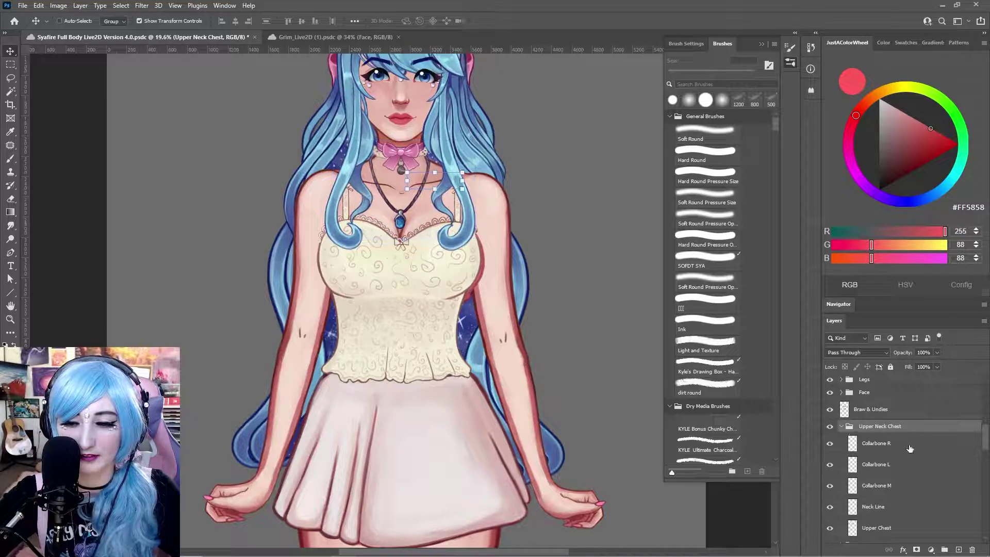
# Move the Collarbone R and Collarbone L layers away from the figure in turn, undoing each move, and select the Collarbone M layer.
pyautogui.click(877, 443)
pyautogui.moveTo(431, 189); pyautogui.dragTo(226, 167)
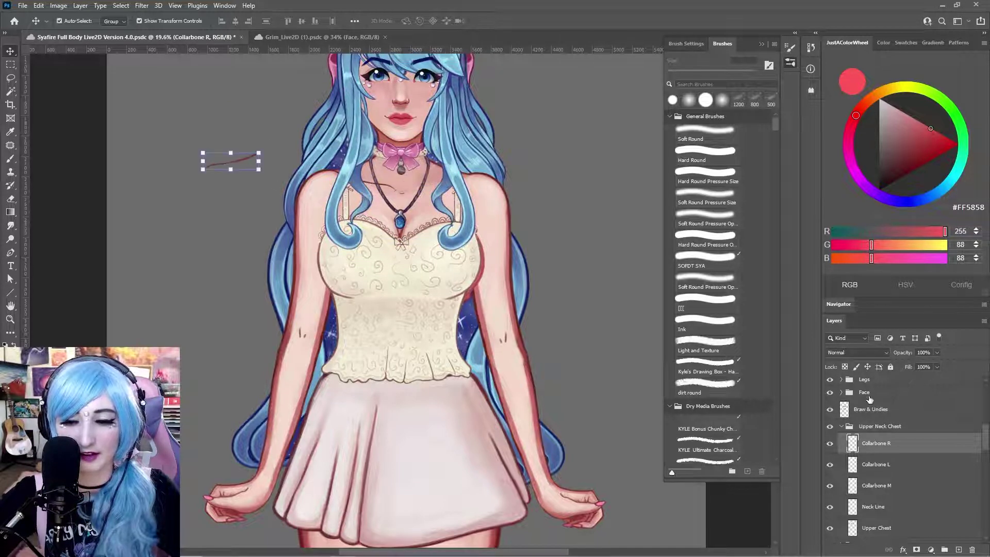
pyautogui.hotkey('ctrl', 'z')
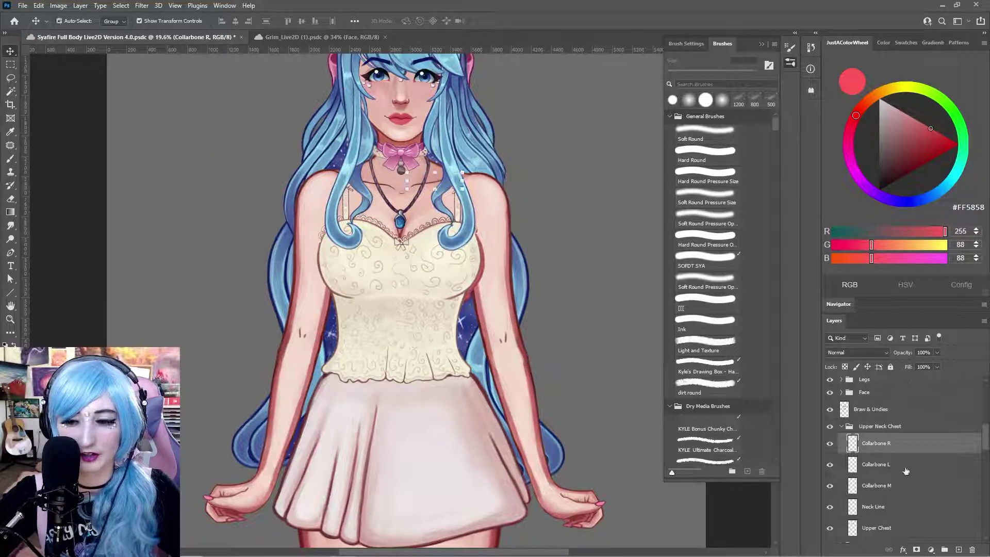
pyautogui.hotkey('alt', '[')
pyautogui.moveTo(379, 189); pyautogui.dragTo(223, 150)
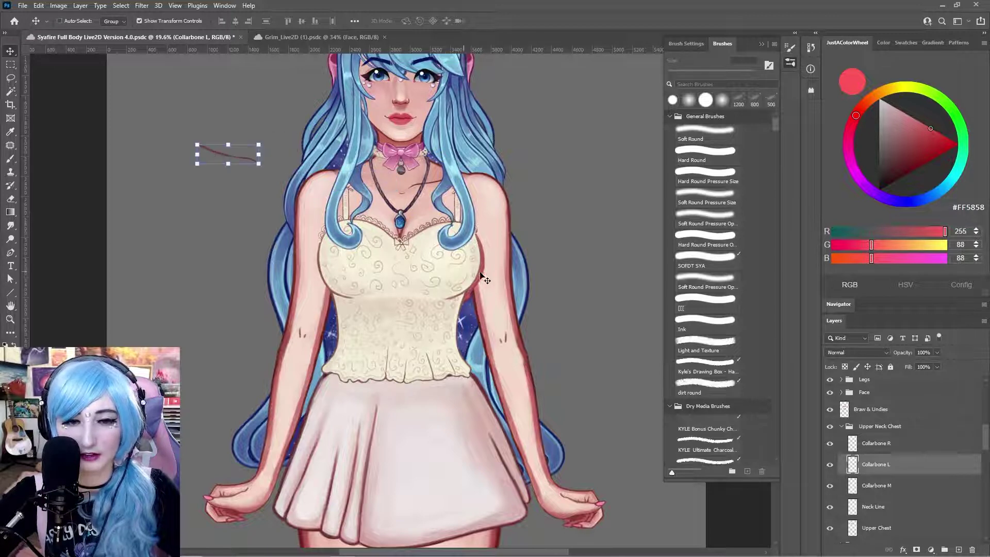
pyautogui.click(905, 490)
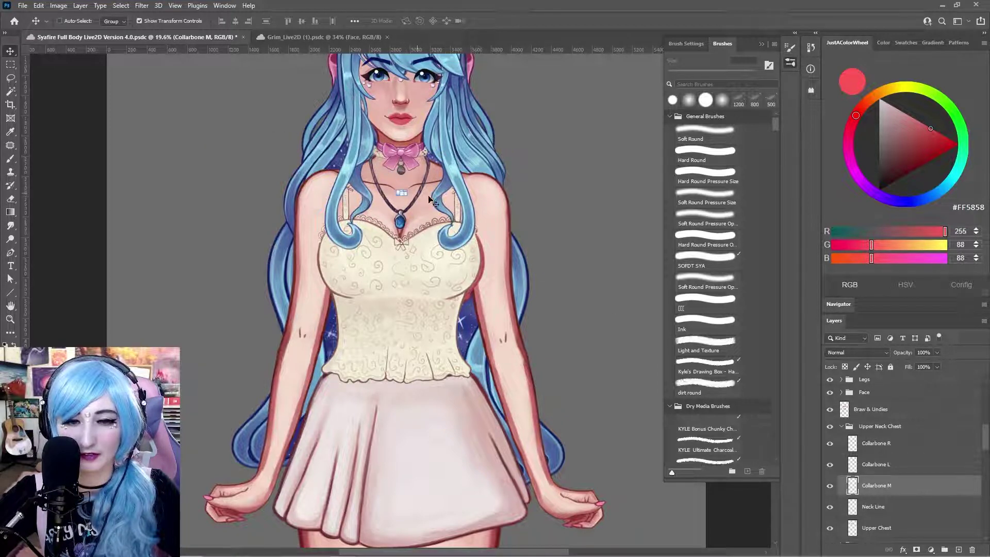
pyautogui.click(913, 449)
pyautogui.click(903, 485)
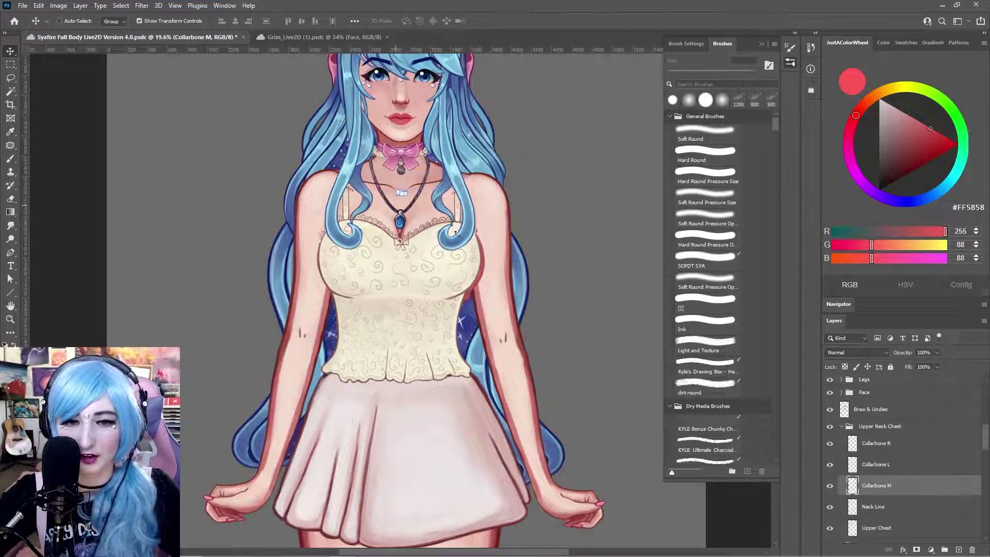
# Try transforming the Neck Line layer beneath the choker and undo the transformation.
pyautogui.click(921, 513)
pyautogui.hotkey('ctrl', 't')
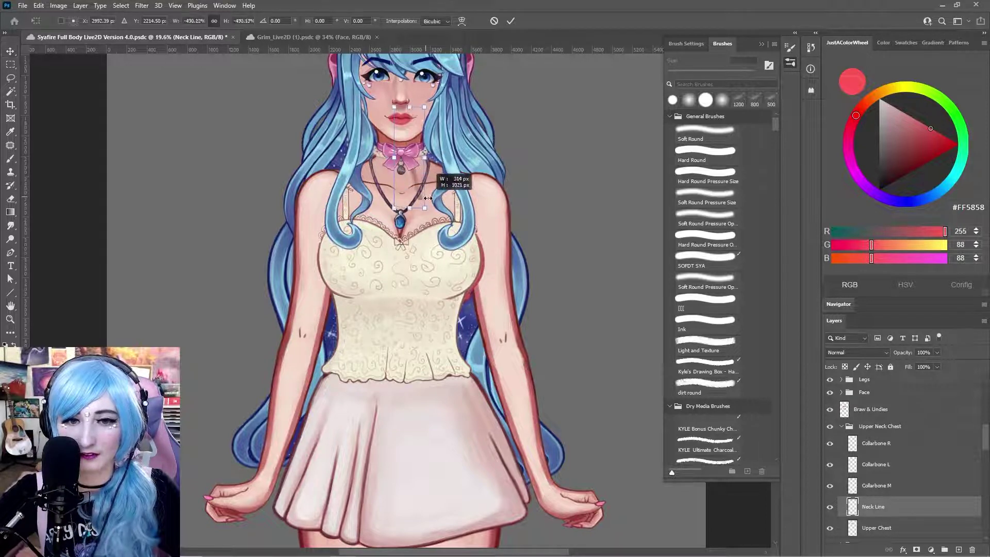
pyautogui.hotkey('ctrl', 'z')
# Shift the Upper Chest layer beneath the necklace to demonstrate its movement, undoing the moves.
pyautogui.scroll(-1, 921, 507)
pyautogui.click(907, 513)
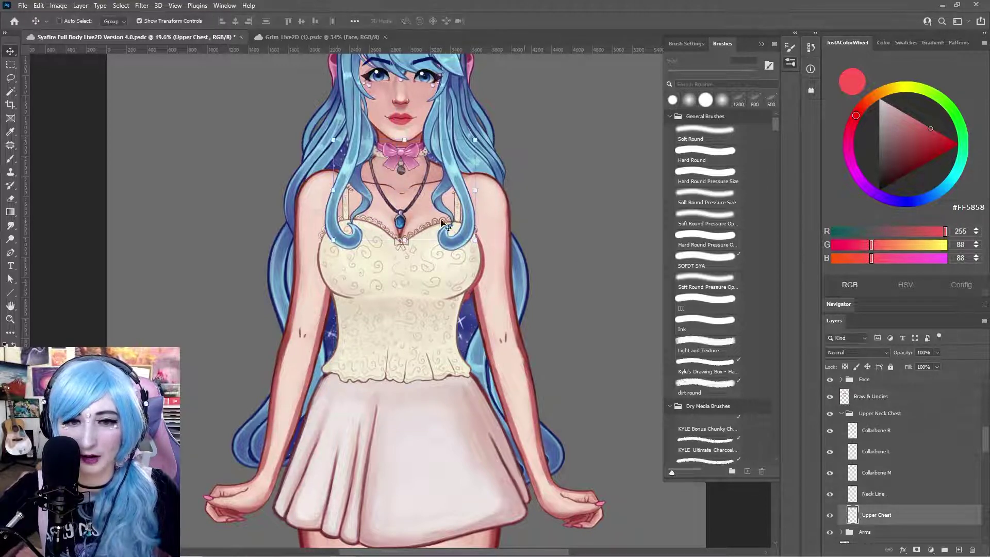
pyautogui.moveTo(429, 178); pyautogui.dragTo(381, 190)
pyautogui.moveTo(441, 191); pyautogui.dragTo(438, 197)
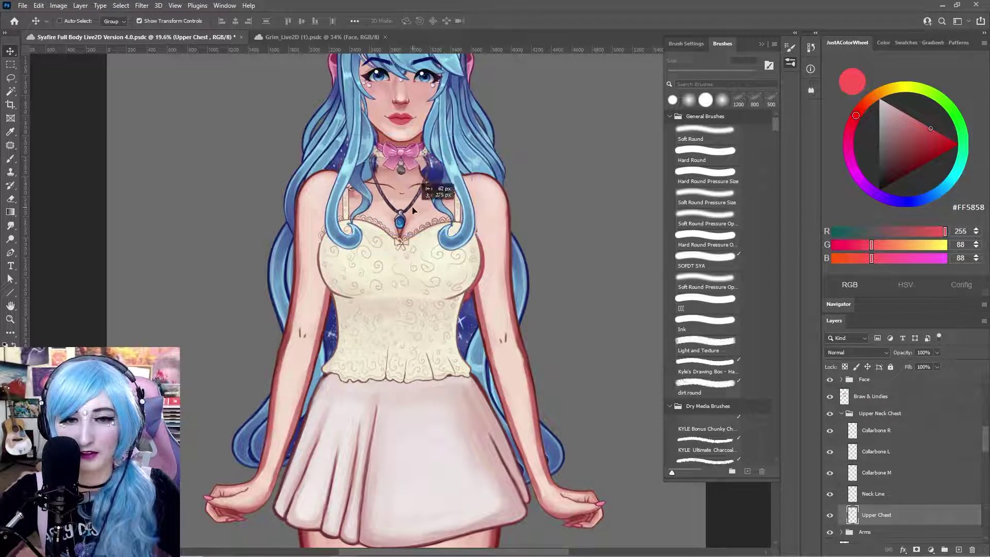
# On a separate layer, brush red #CE1D1D outlines numbered 1 on the upper chest, 2 on both shoulders and 3 on the bust.
pyautogui.click(924, 124)
pyautogui.press('b')
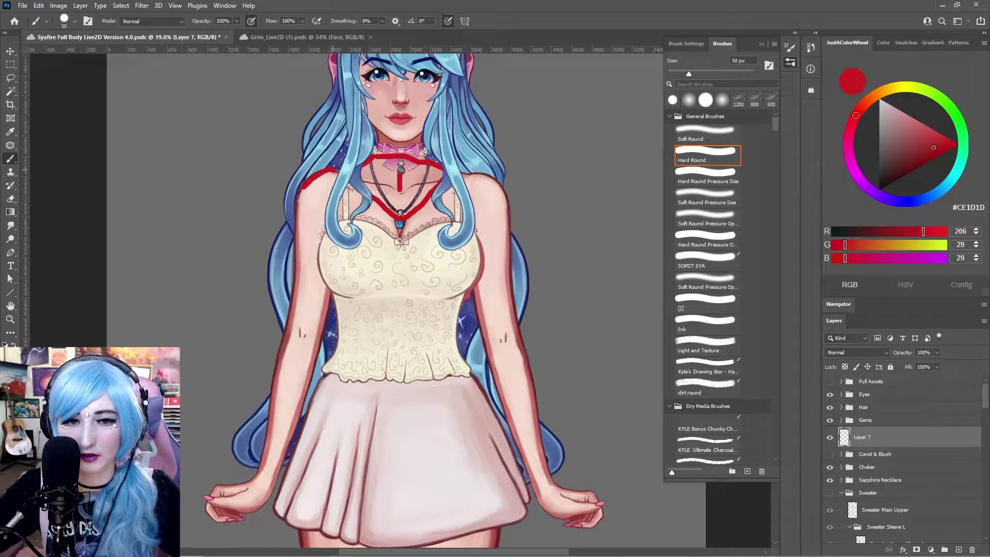
pyautogui.moveTo(299, 200); pyautogui.dragTo(335, 173)
pyautogui.moveTo(313, 189); pyautogui.dragTo(316, 198)
pyautogui.moveTo(494, 196); pyautogui.dragTo(508, 209)
pyautogui.moveTo(482, 167)
pyautogui.mouseDown()
pyautogui.moveTo(454, 214)
pyautogui.moveTo(482, 227)
pyautogui.mouseUp()
pyautogui.moveTo(361, 203)
pyautogui.mouseDown()
pyautogui.moveTo(348, 211)
pyautogui.moveTo(461, 291)
pyautogui.mouseUp()
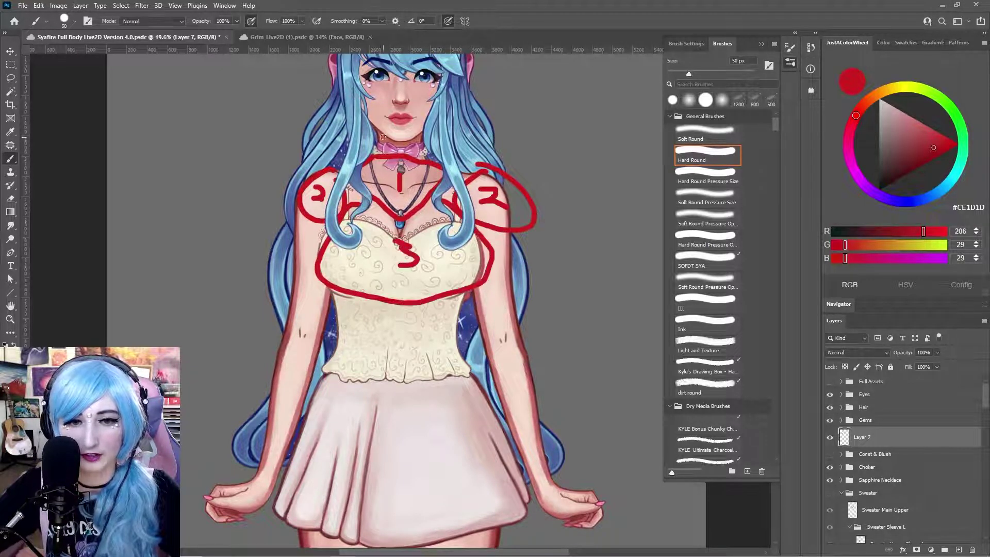
# Mark the neck area with a red 4 and outline both upper arms, numbering each one 5.
pyautogui.hotkey('ctrl', 's')
pyautogui.moveTo(396, 127); pyautogui.dragTo(411, 141)
pyautogui.moveTo(406, 128); pyautogui.dragTo(405, 159)
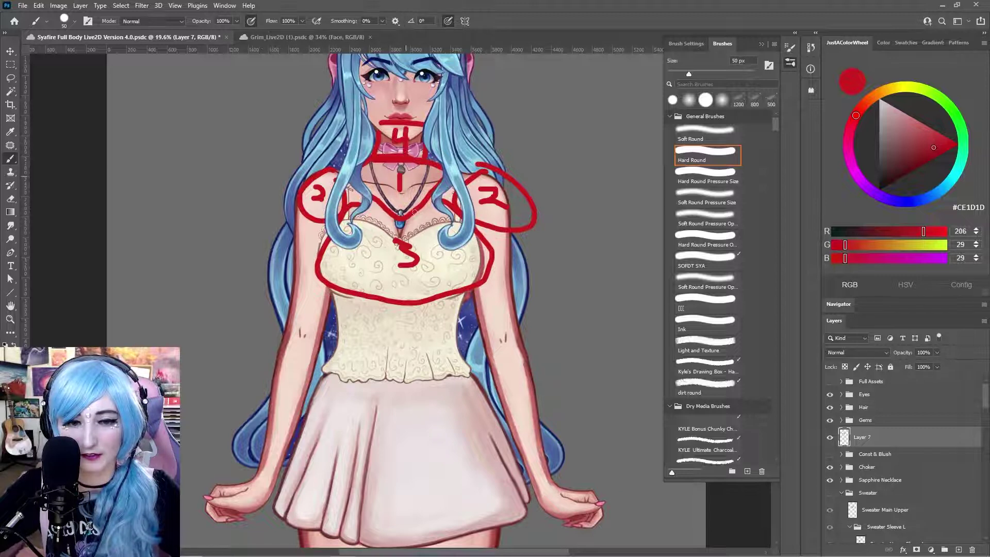
pyautogui.moveTo(299, 221)
pyautogui.mouseDown()
pyautogui.moveTo(284, 324)
pyautogui.moveTo(306, 338)
pyautogui.moveTo(330, 290)
pyautogui.mouseUp()
pyautogui.moveTo(318, 267); pyautogui.dragTo(300, 286)
pyautogui.moveTo(454, 226); pyautogui.dragTo(502, 223)
pyautogui.moveTo(508, 277); pyautogui.dragTo(487, 305)
# Outline both forearms in red with the number 6 and both hands with the number 7.
pyautogui.moveTo(288, 338)
pyautogui.mouseDown()
pyautogui.moveTo(260, 337)
pyautogui.moveTo(290, 382)
pyautogui.mouseUp()
pyautogui.hotkey('ctrl', 'z')
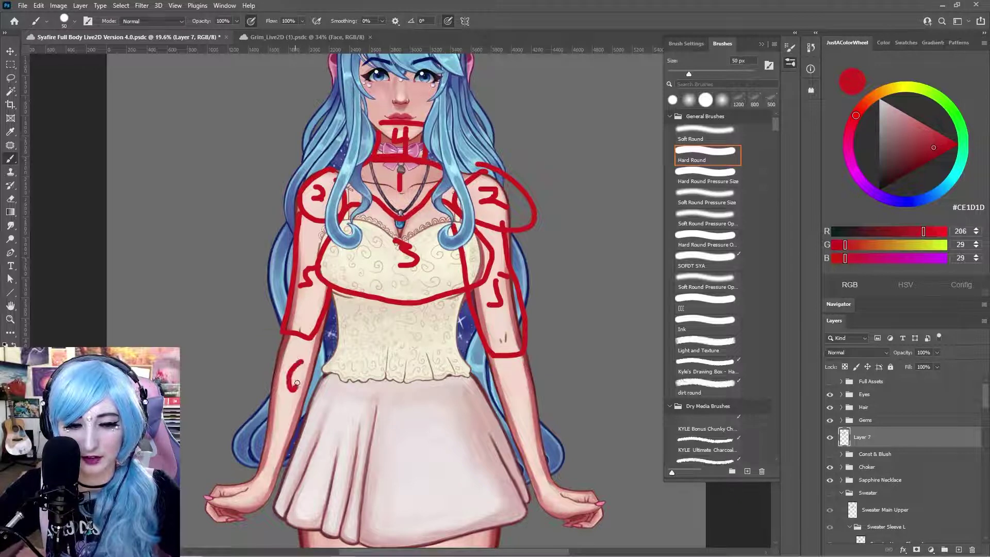
pyautogui.moveTo(517, 378); pyautogui.dragTo(514, 392)
pyautogui.moveTo(277, 341); pyautogui.dragTo(266, 477)
pyautogui.moveTo(498, 364)
pyautogui.mouseDown()
pyautogui.moveTo(552, 500)
pyautogui.moveTo(529, 341)
pyautogui.mouseUp()
pyautogui.moveTo(312, 340); pyautogui.dragTo(312, 452)
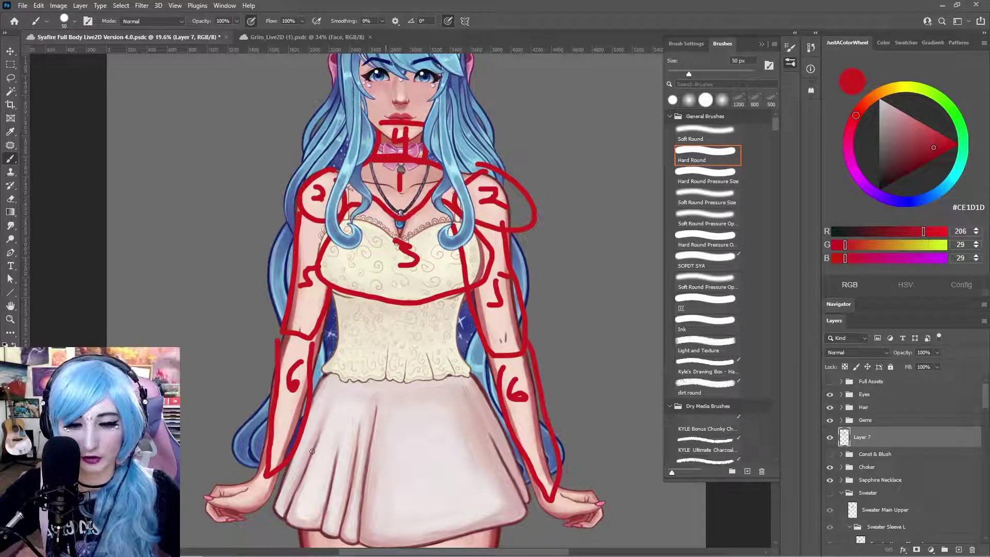
pyautogui.moveTo(230, 485)
pyautogui.mouseDown()
pyautogui.moveTo(235, 519)
pyautogui.moveTo(274, 475)
pyautogui.moveTo(251, 510)
pyautogui.moveTo(260, 495)
pyautogui.mouseUp()
pyautogui.moveTo(533, 490)
pyautogui.mouseDown()
pyautogui.moveTo(591, 494)
pyautogui.moveTo(589, 516)
pyautogui.mouseUp()
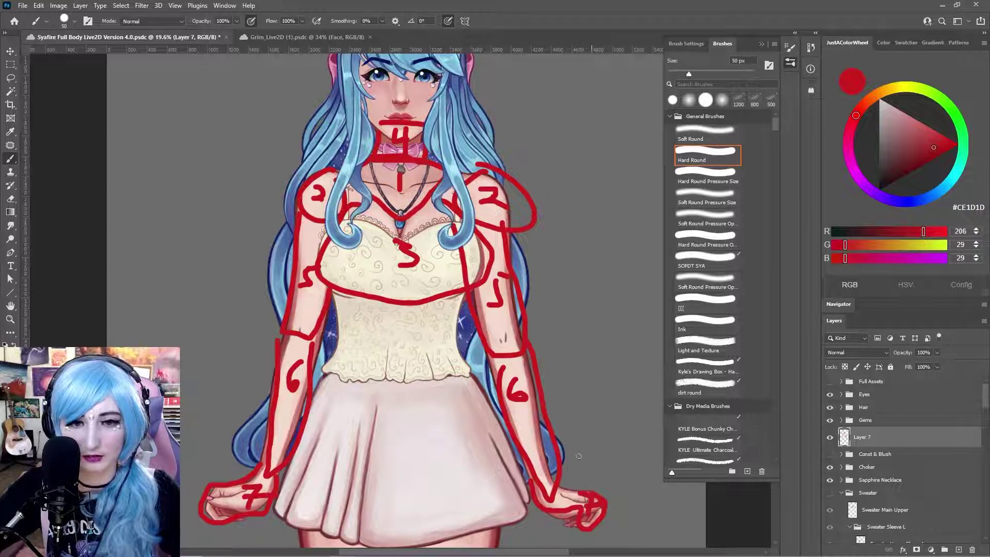
# Undo all the red outlines and numbers painted over the figure.
pyautogui.hotkey('ctrl', 'z')
pyautogui.hotkey('ctrl', 'z')
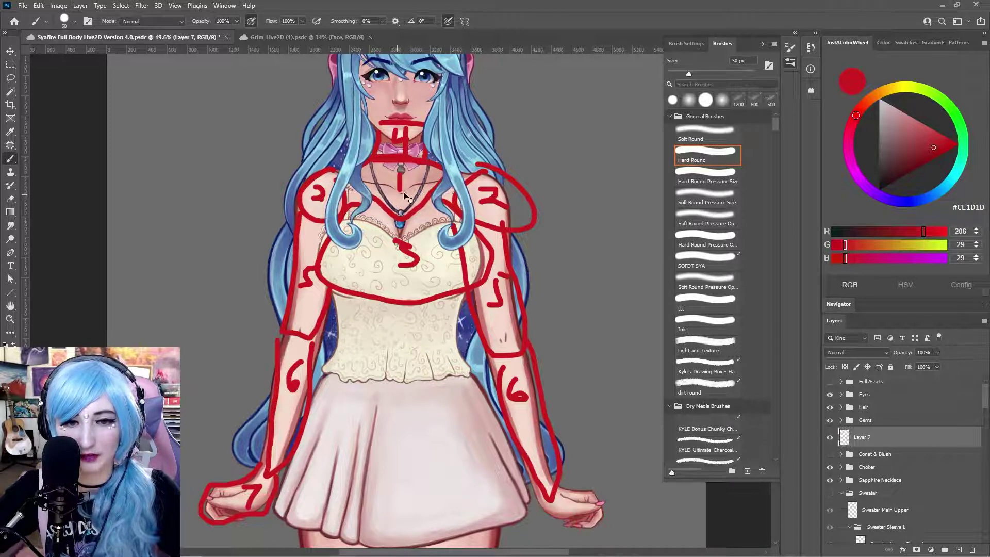
pyautogui.hotkey('ctrl', 'z')
pyautogui.hotkey('ctrl', 'z')
pyautogui.hotkey('ctrl', 'z')
pyautogui.hotkey('ctrl', 'z')
pyautogui.hotkey('ctrl', 'z')
pyautogui.hotkey('ctrl', 'z')
pyautogui.hotkey('ctrl', 'z')
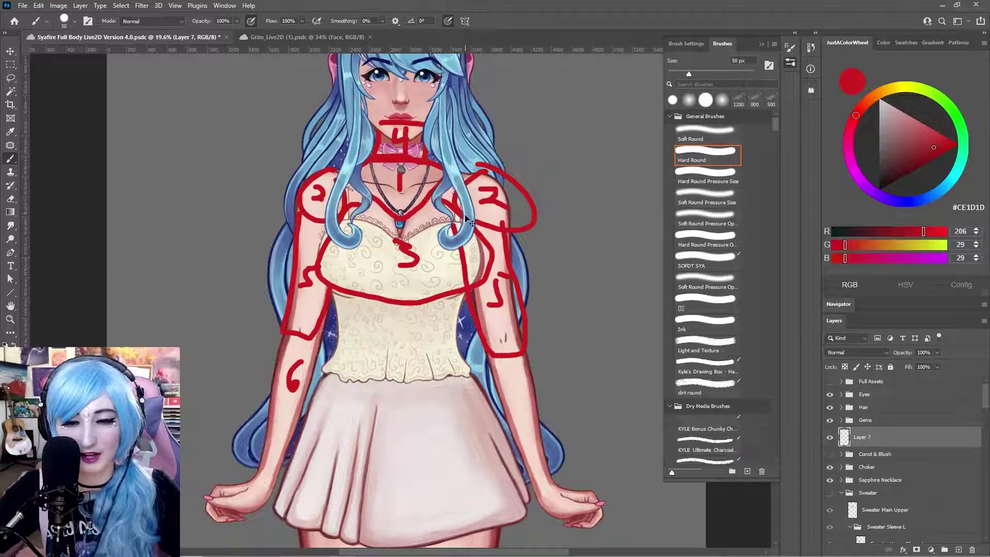
pyautogui.hotkey('ctrl', 'z')
pyautogui.hotkey('ctrl', 'z')
pyautogui.hotkey('ctrl', 'z')
pyautogui.hotkey('ctrl', 'z')
pyautogui.hotkey('ctrl', 'z')
pyautogui.hotkey('ctrl', 'z')
pyautogui.hotkey('ctrl', 'z')
pyautogui.hotkey('ctrl', 'z')
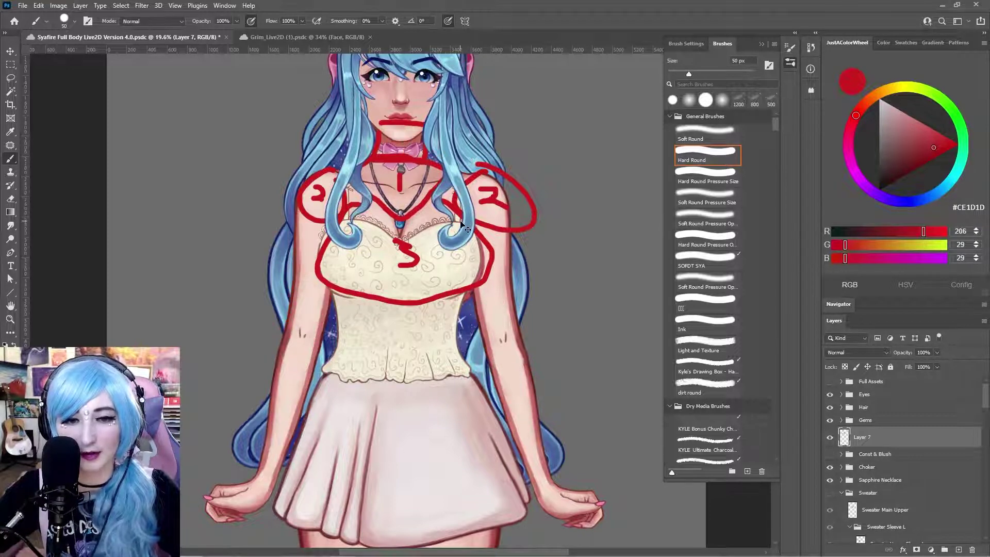
pyautogui.hotkey('ctrl', 'z')
pyautogui.hotkey('ctrl', 'z')
pyautogui.hotkey('ctrl', 'z')
pyautogui.hotkey('ctrl', 'z')
pyautogui.hotkey('ctrl', 'z')
pyautogui.hotkey('ctrl', 'z')
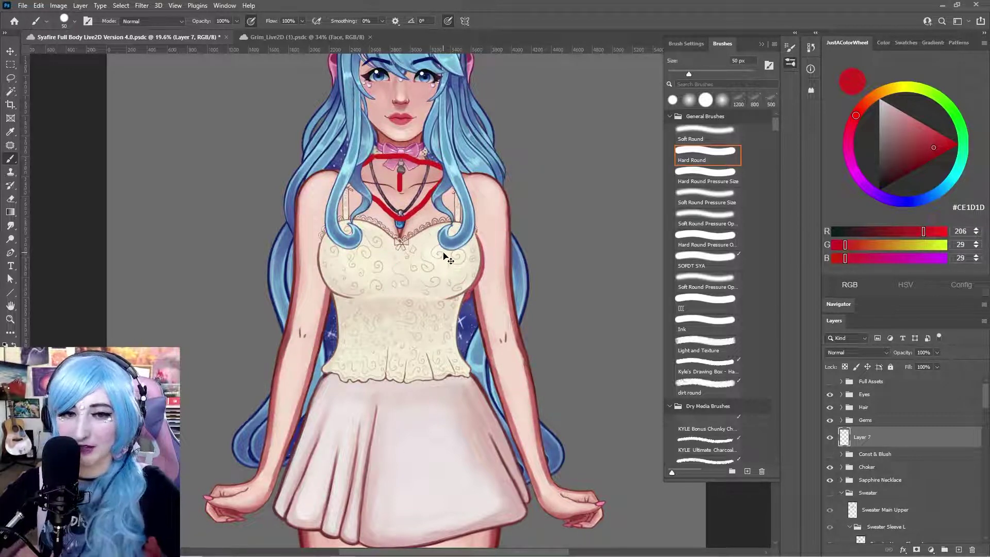
pyautogui.hotkey('ctrl', 'z')
pyautogui.hotkey('ctrl', 'z')
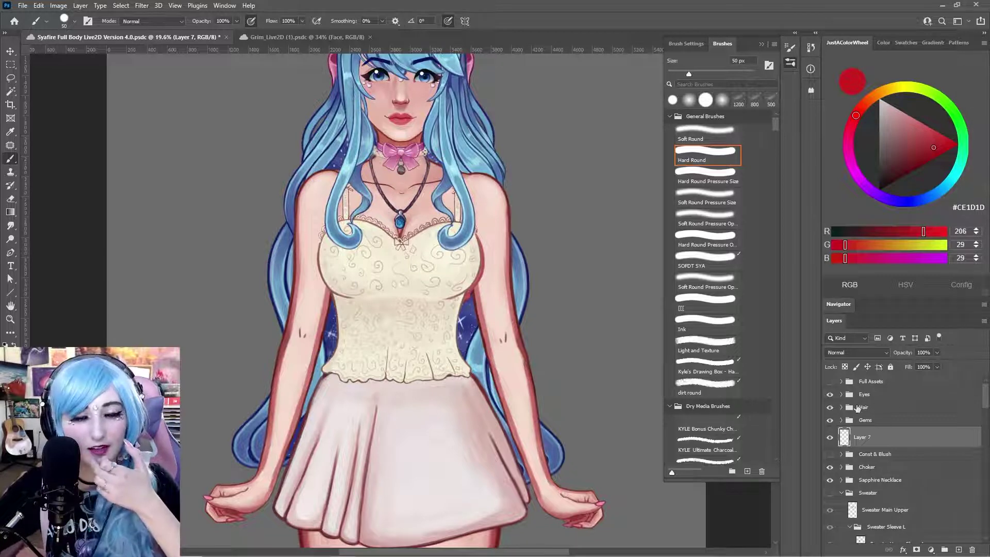
# Expand the Legs group to list the leg warmer and leg layers.
pyautogui.scroll(-5, 577, 453)
pyautogui.moveTo(578, 454); pyautogui.dragTo(560, 304)
pyautogui.scroll(4, 560, 304)
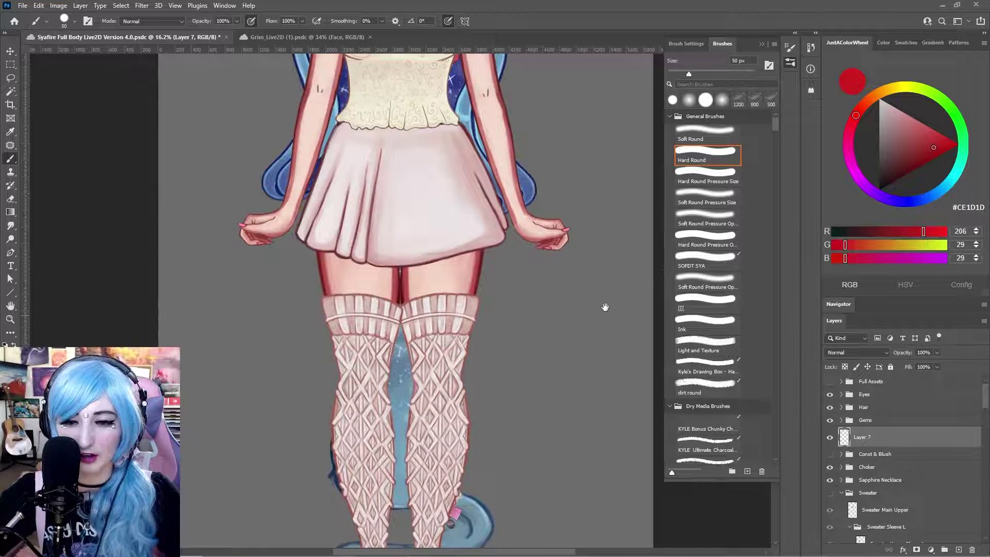
pyautogui.moveTo(615, 289); pyautogui.dragTo(627, 236)
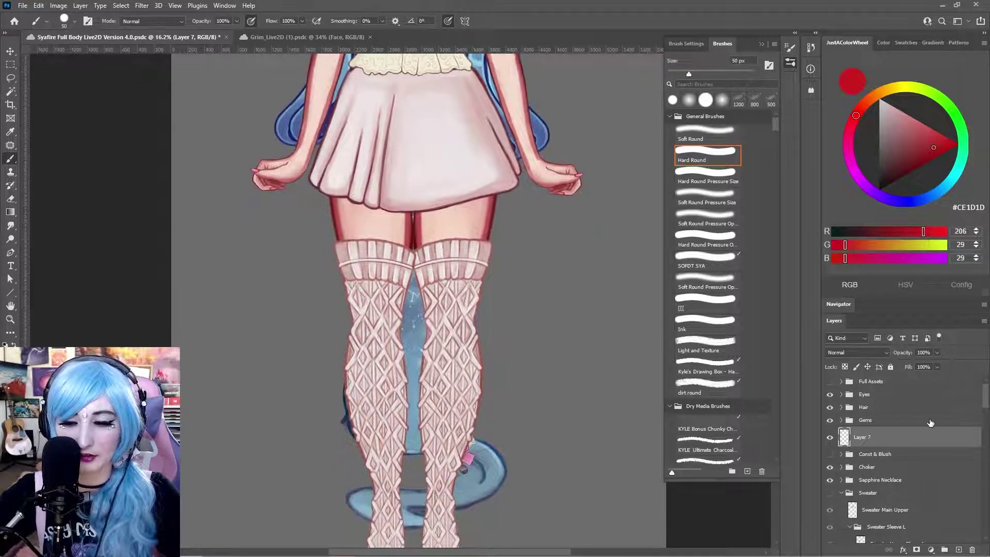
pyautogui.scroll(-4, 929, 437)
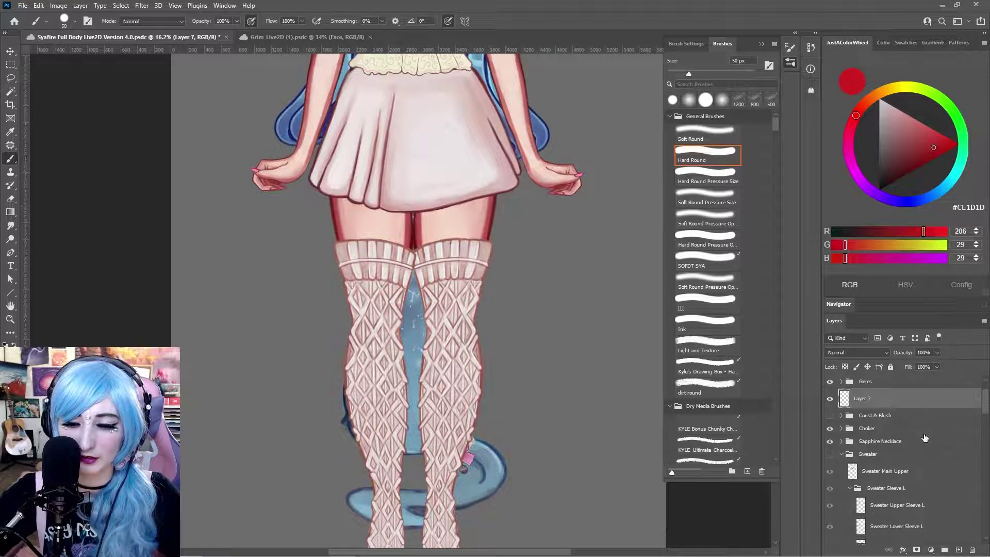
pyautogui.scroll(-4, 919, 431)
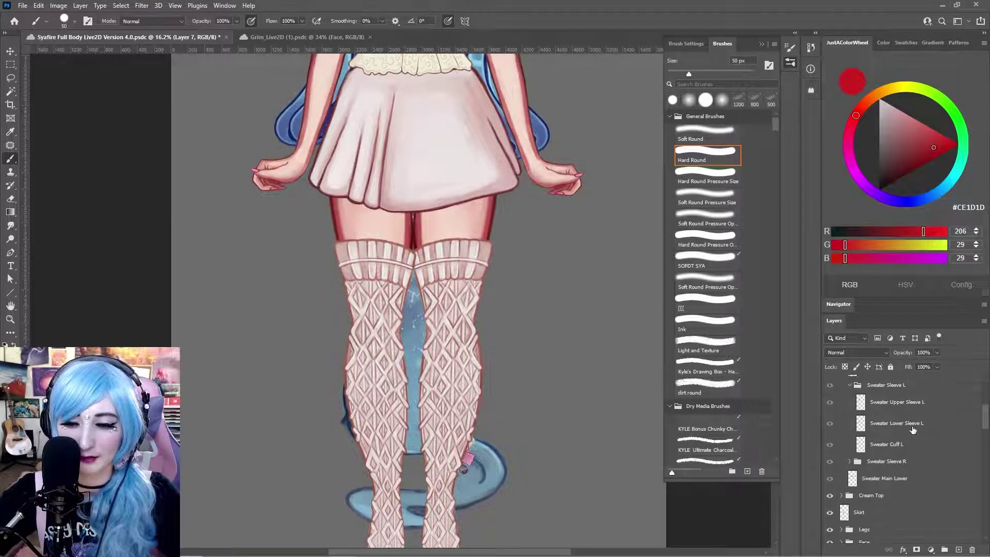
pyautogui.click(851, 466)
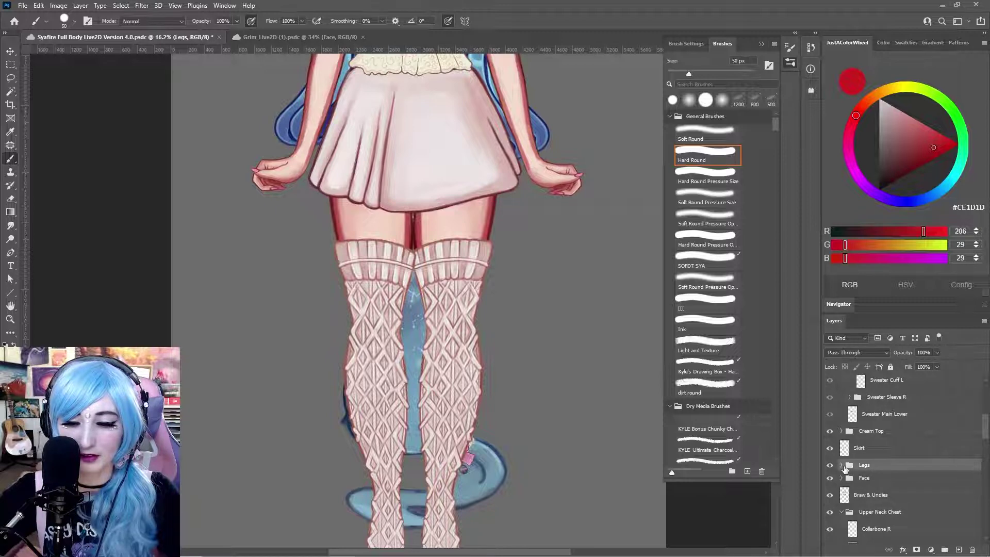
pyautogui.click(842, 465)
pyautogui.scroll(-2, 887, 459)
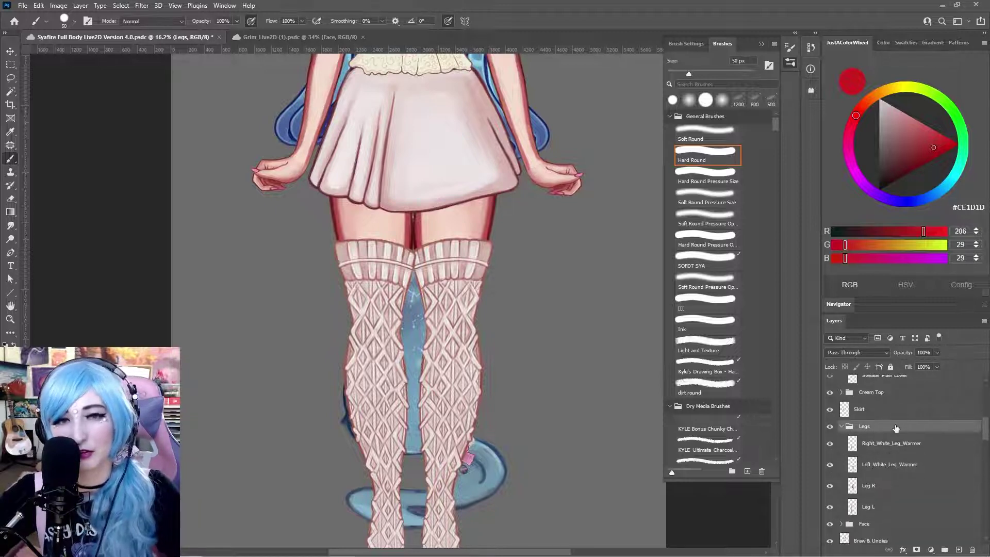
# Hide and show the Right_White_Leg_Warmer layer to examine the bare leg underneath.
pyautogui.click(900, 444)
pyautogui.click(830, 444)
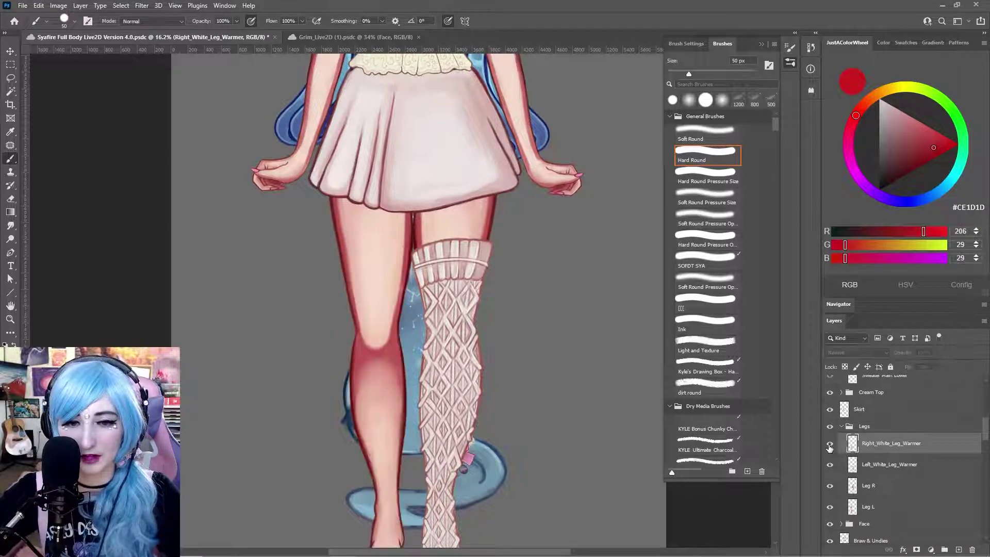
pyautogui.click(830, 445)
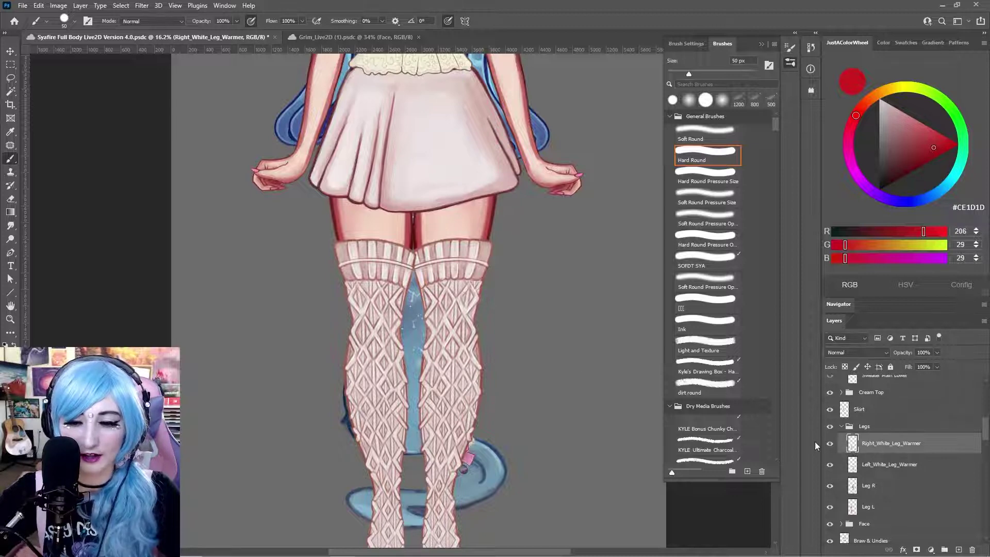
pyautogui.click(830, 444)
pyautogui.click(830, 444)
# Move the Right_White_Leg_Warmer and Left_White_Leg_Warmer layers off the legs in turn, undoing each move.
pyautogui.press('v')
pyautogui.moveTo(386, 330); pyautogui.dragTo(280, 214)
pyautogui.hotkey('ctrl', 'z')
pyautogui.moveTo(646, 460); pyautogui.dragTo(633, 392)
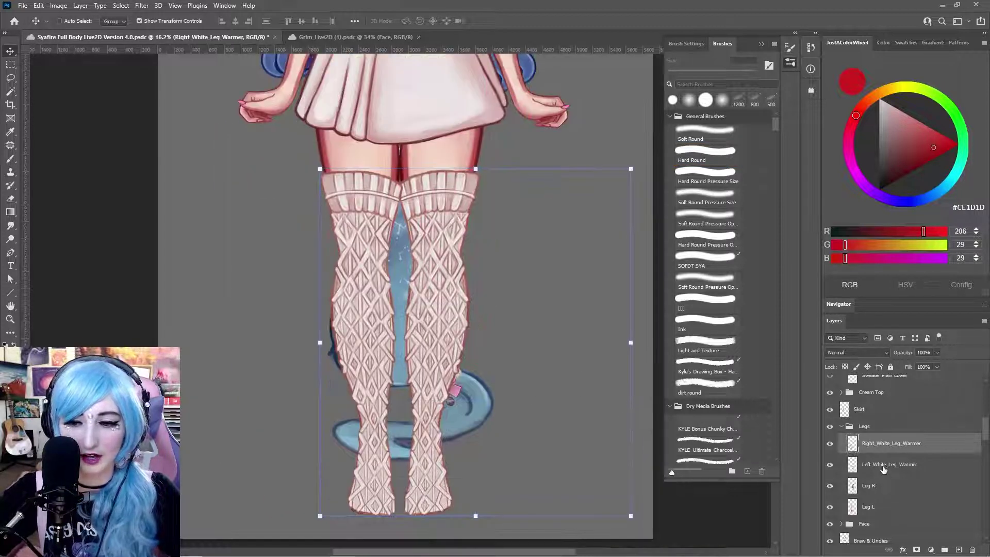
pyautogui.click(884, 468)
pyautogui.moveTo(450, 335); pyautogui.dragTo(548, 331)
pyautogui.hotkey('ctrl', 'z')
# Move the Leg R and Leg L layers out from behind the leg warmers to show their full shapes, undoing each move.
pyautogui.click(891, 490)
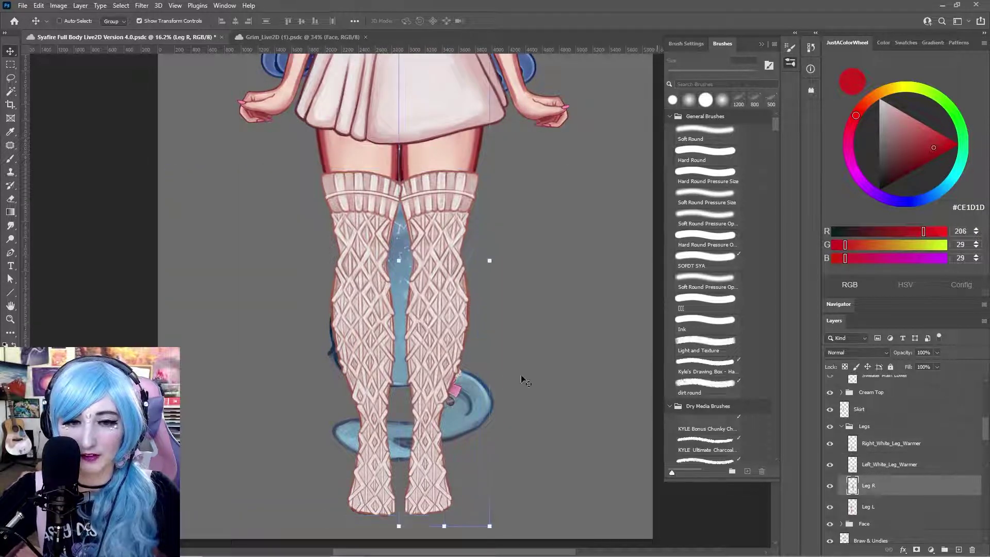
pyautogui.moveTo(424, 361); pyautogui.dragTo(541, 360)
pyautogui.hotkey('ctrl', 'z')
pyautogui.click(885, 507)
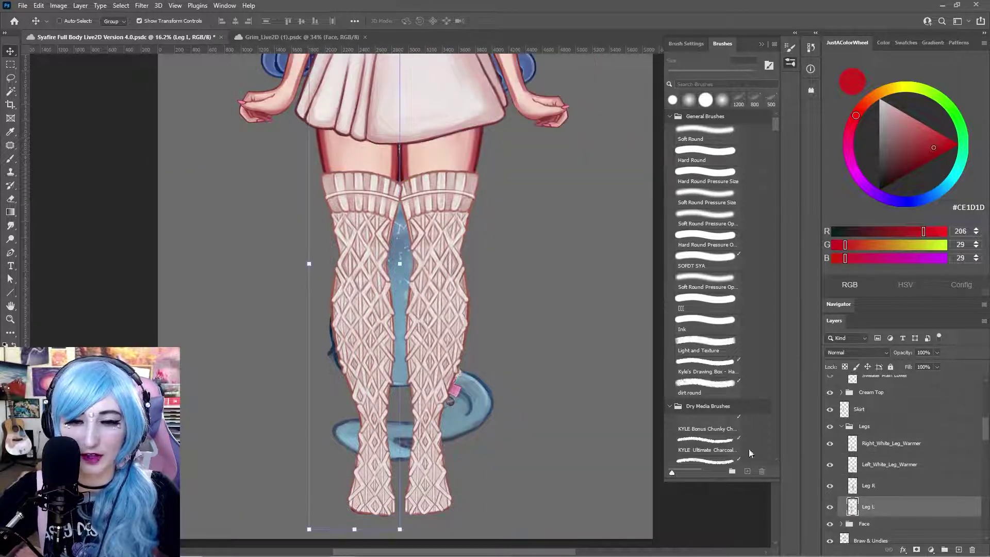
pyautogui.moveTo(356, 288); pyautogui.dragTo(251, 287)
pyautogui.hotkey('ctrl', 'z')
pyautogui.hotkey('alt', ']')
pyautogui.moveTo(452, 294); pyautogui.dragTo(567, 299)
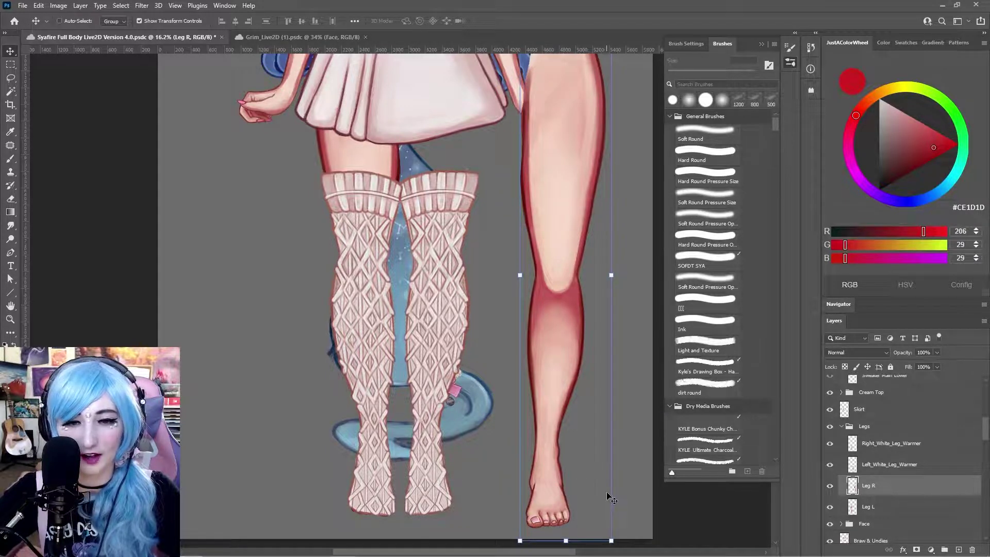
pyautogui.hotkey('ctrl', 'z')
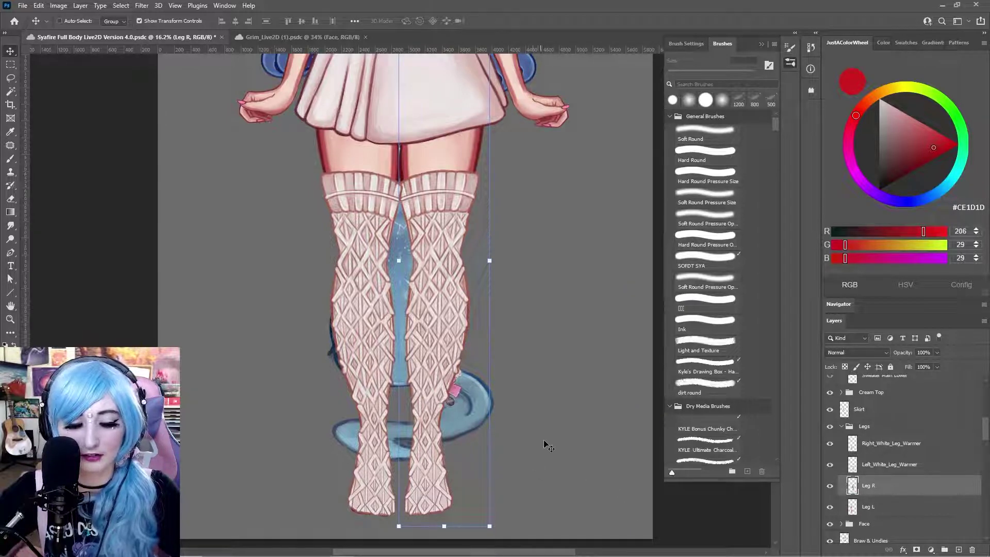
# Collapse the Legs group and go to the back hair and Wolf Tail entries at the end of the layer stack.
pyautogui.scroll(-3, 526, 408)
pyautogui.moveTo(566, 395); pyautogui.dragTo(551, 392)
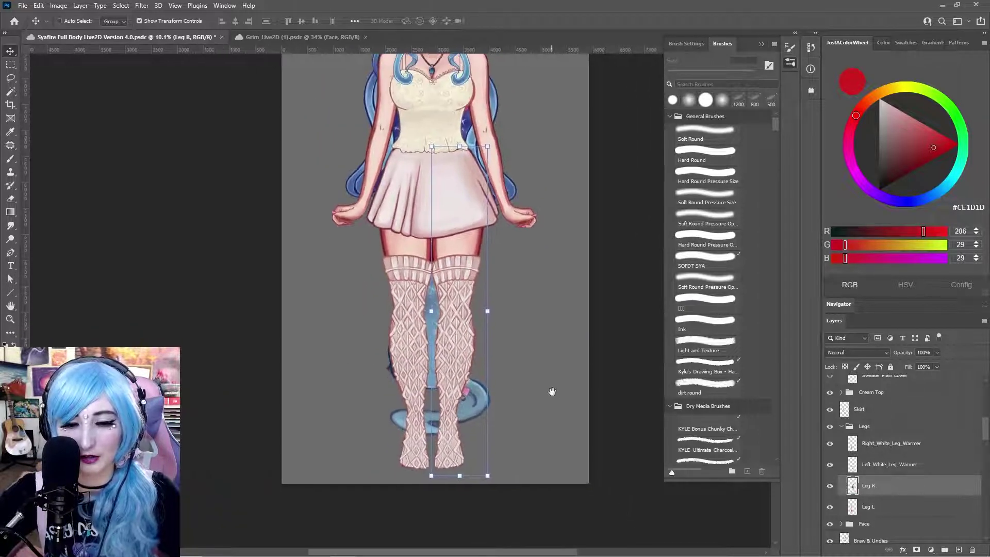
pyautogui.click(872, 426)
pyautogui.click(842, 426)
pyautogui.scroll(-10, 907, 462)
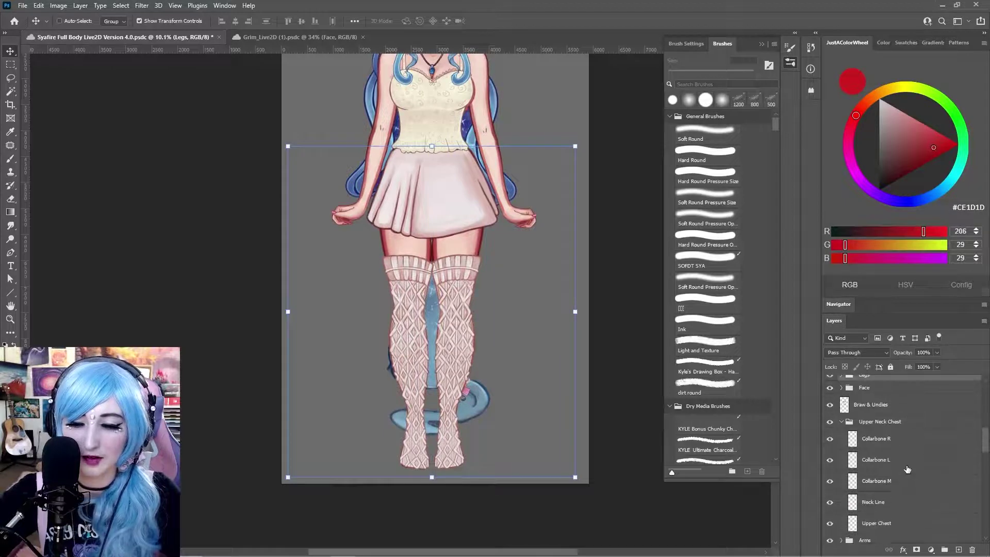
pyautogui.scroll(-2, 908, 462)
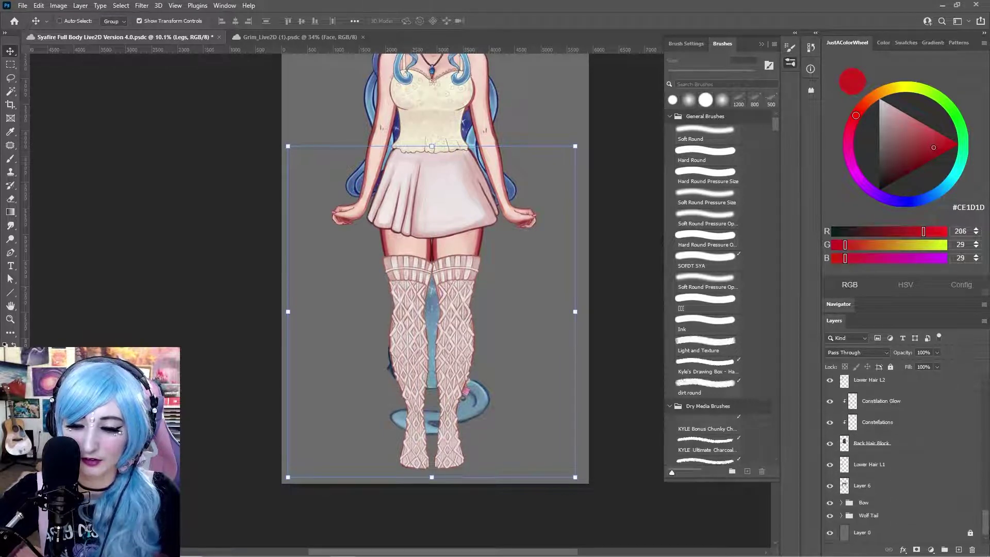
# Move the Wolf Tail group out from behind the legs to show its full shape, and expand its contents.
pyautogui.click(868, 515)
pyautogui.moveTo(394, 335); pyautogui.dragTo(376, 342)
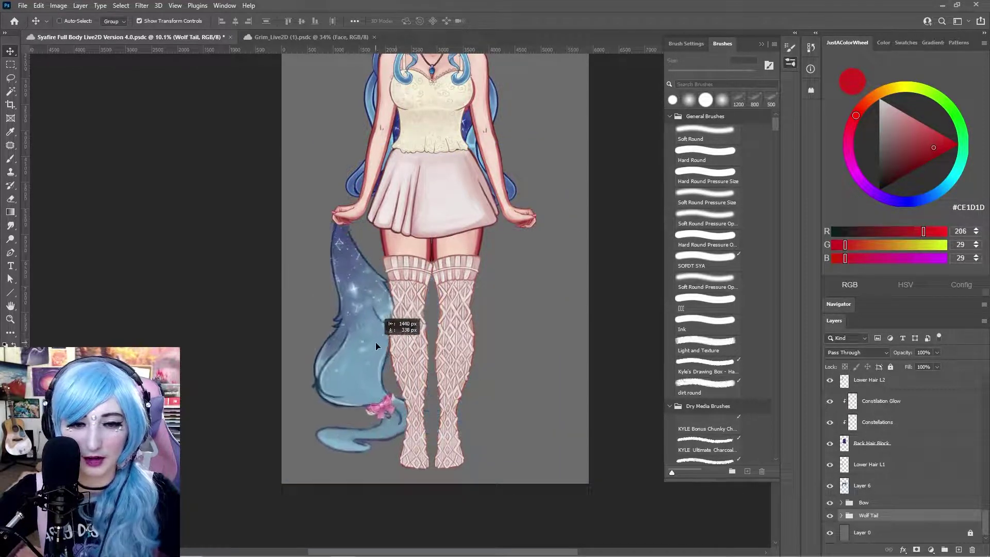
pyautogui.click(842, 515)
pyautogui.scroll(-5, 902, 479)
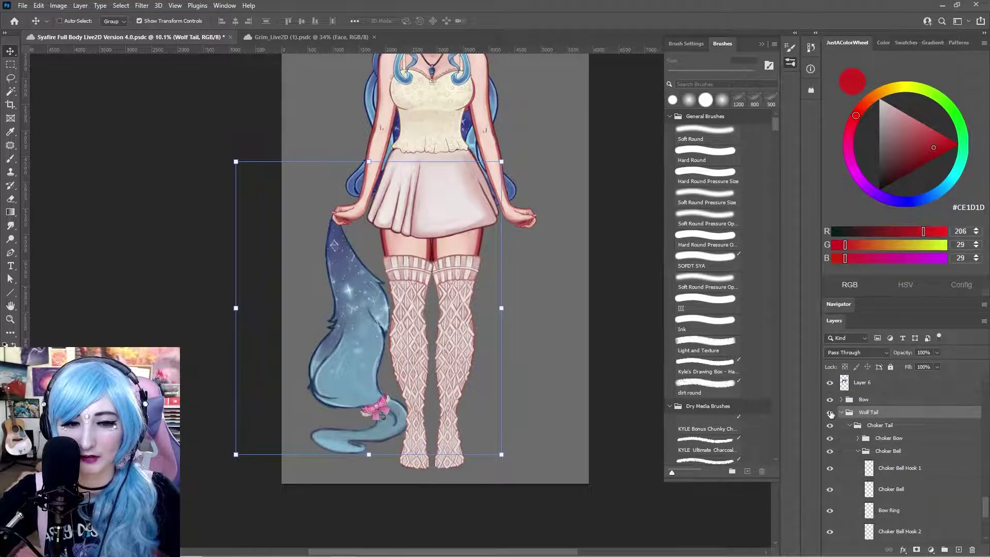
pyautogui.scroll(-2, 906, 485)
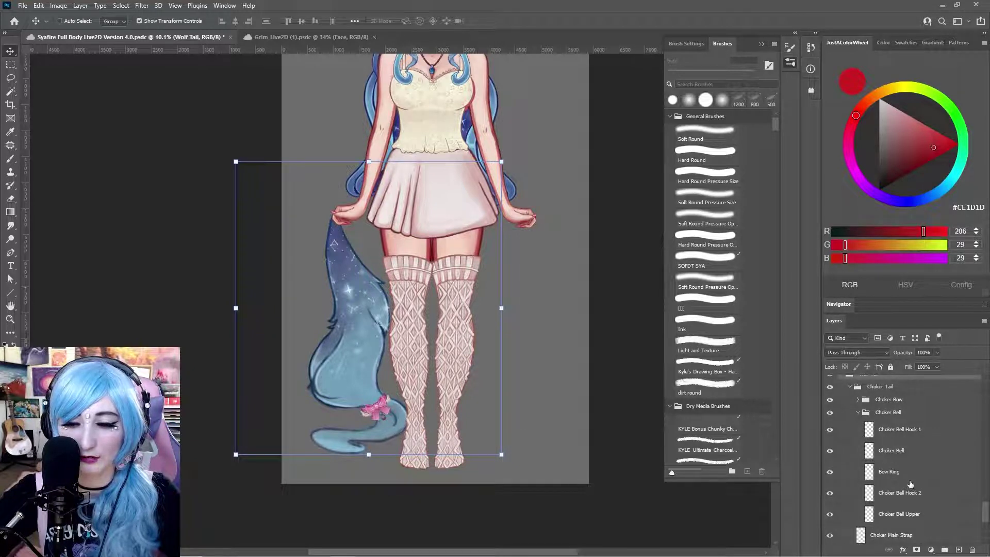
# Select the Choker Bow group on the tail to show its bounds, and undo the Wolf Tail move.
pyautogui.click(838, 415)
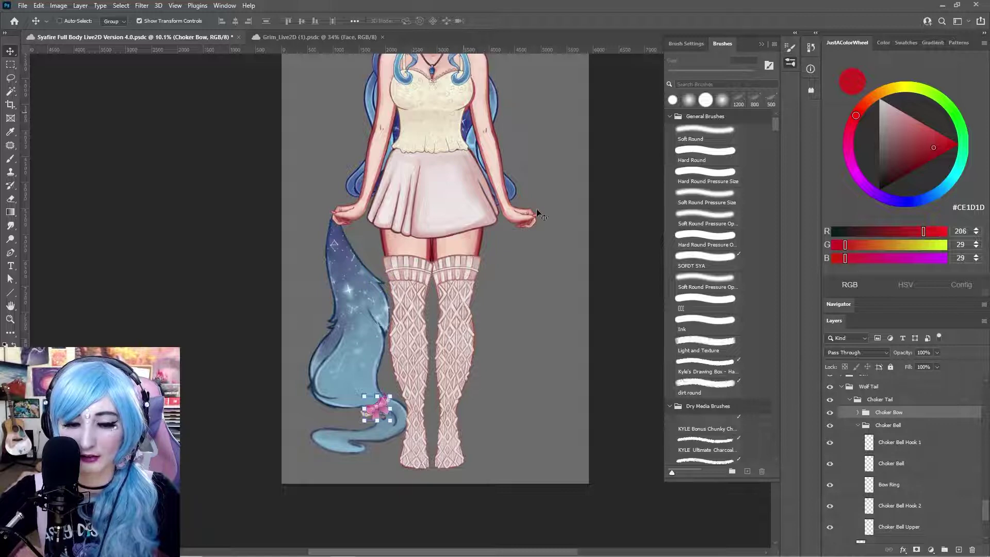
pyautogui.scroll(2, 893, 430)
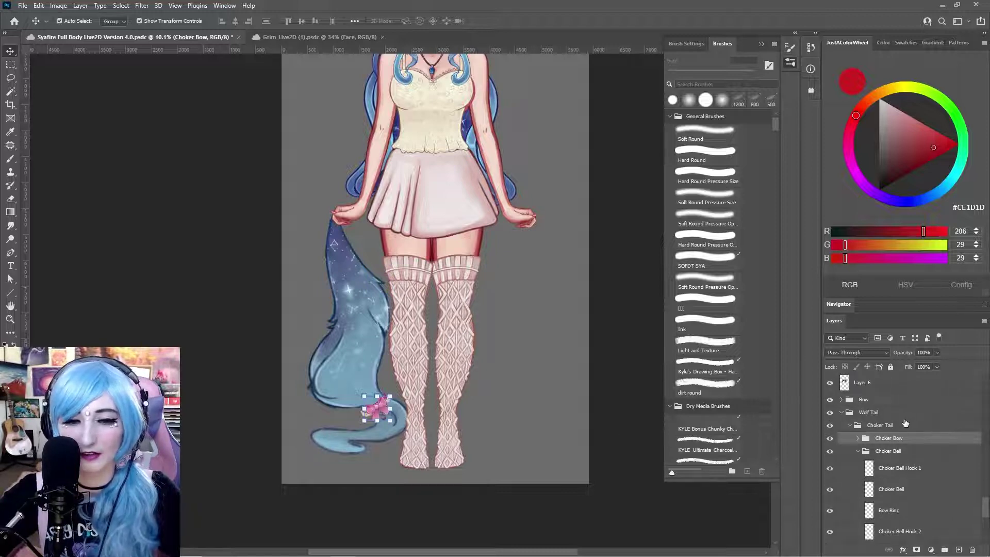
pyautogui.click(830, 450)
pyautogui.hotkey('ctrl', 'z')
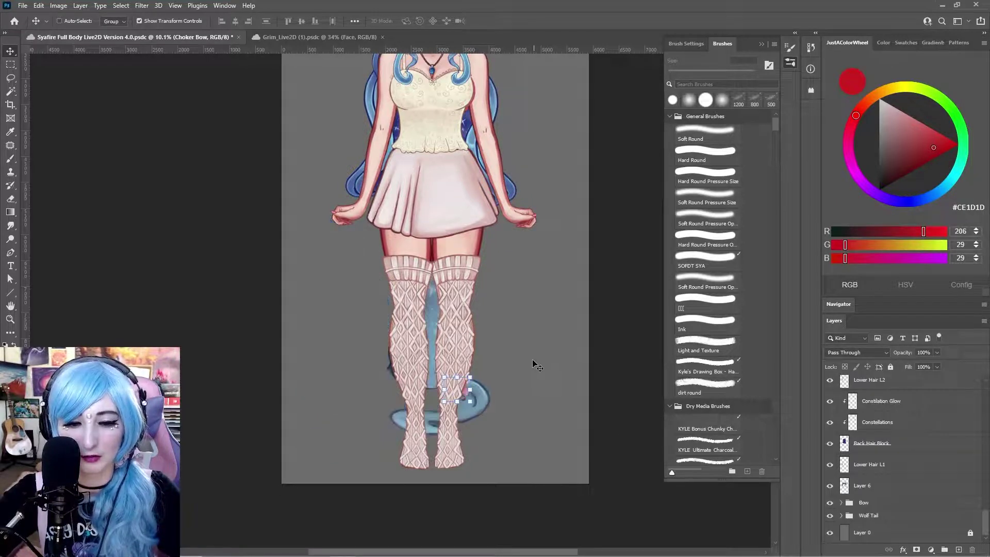
# Find the Choker group near the beginning of the layer stack, select it and expand its contents.
pyautogui.scroll(4, 503, 264)
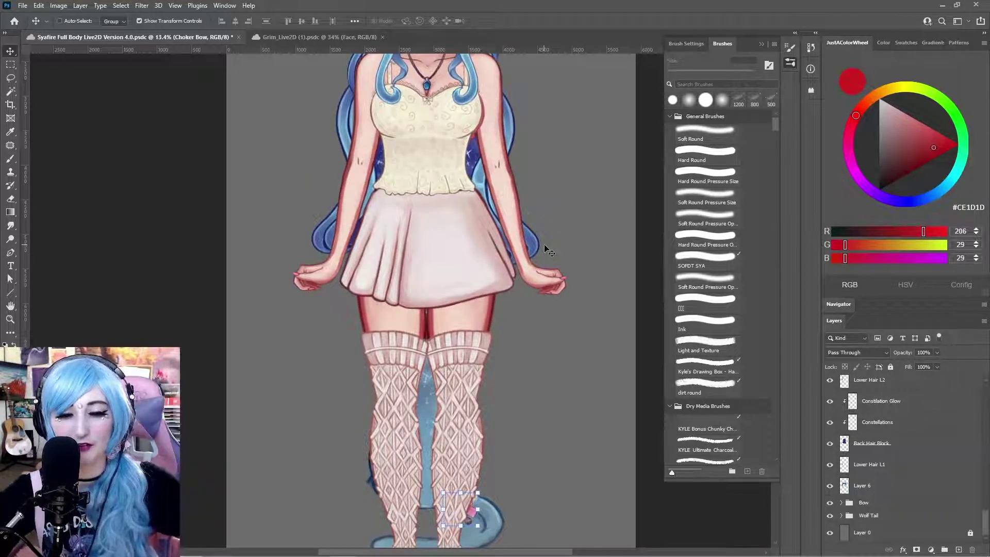
pyautogui.scroll(3, 542, 252)
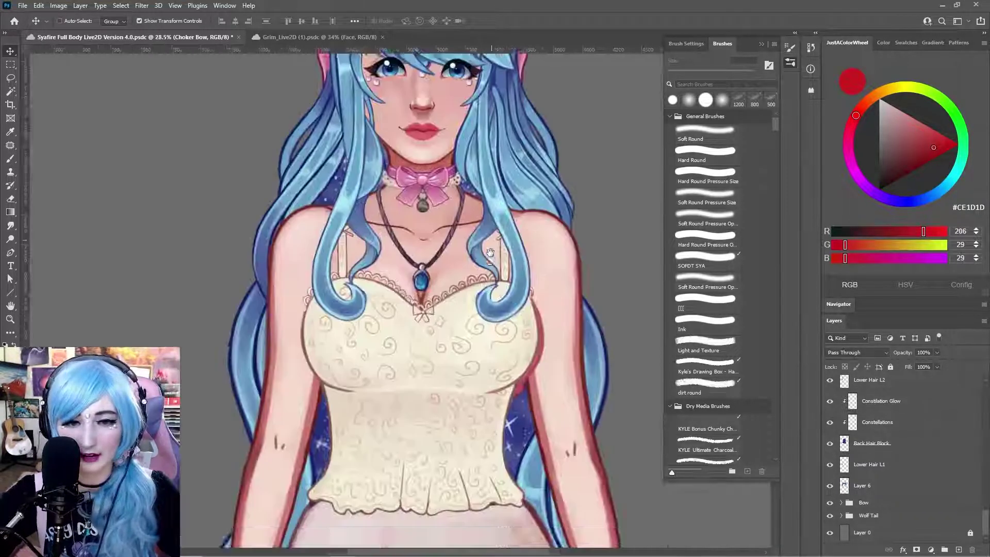
pyautogui.scroll(2, 542, 253)
pyautogui.scroll(3, 927, 443)
pyautogui.scroll(6, 927, 444)
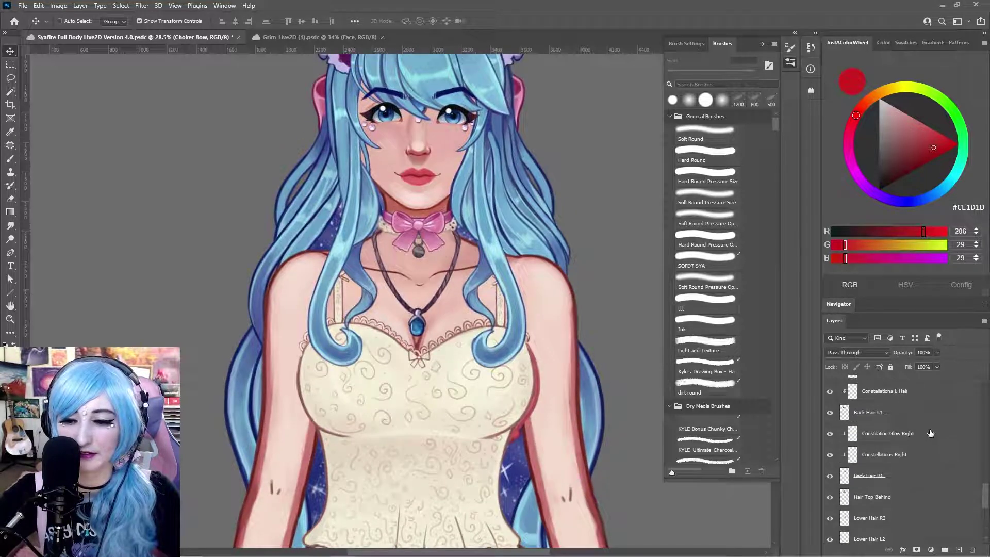
pyautogui.click(857, 454)
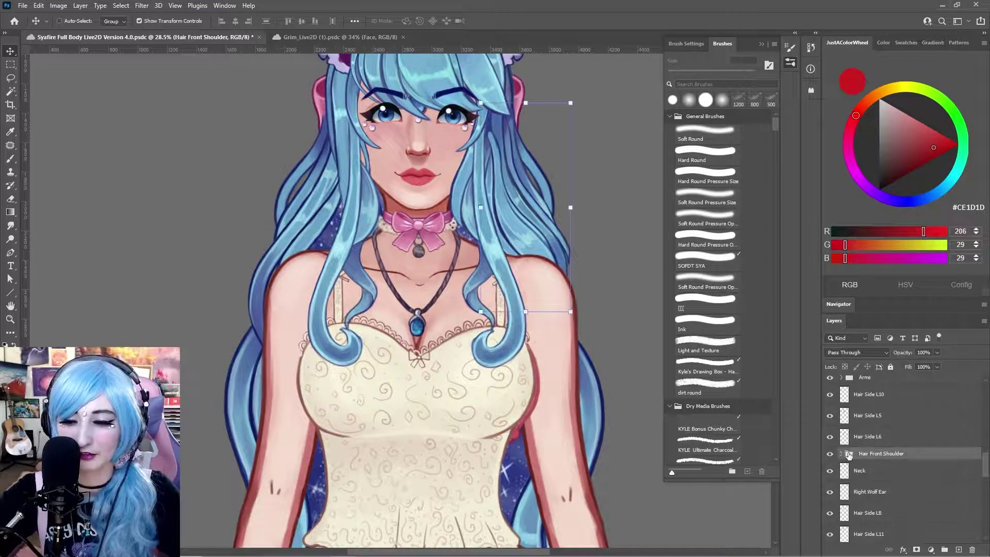
pyautogui.scroll(6, 847, 454)
pyautogui.click(845, 449)
pyautogui.click(842, 448)
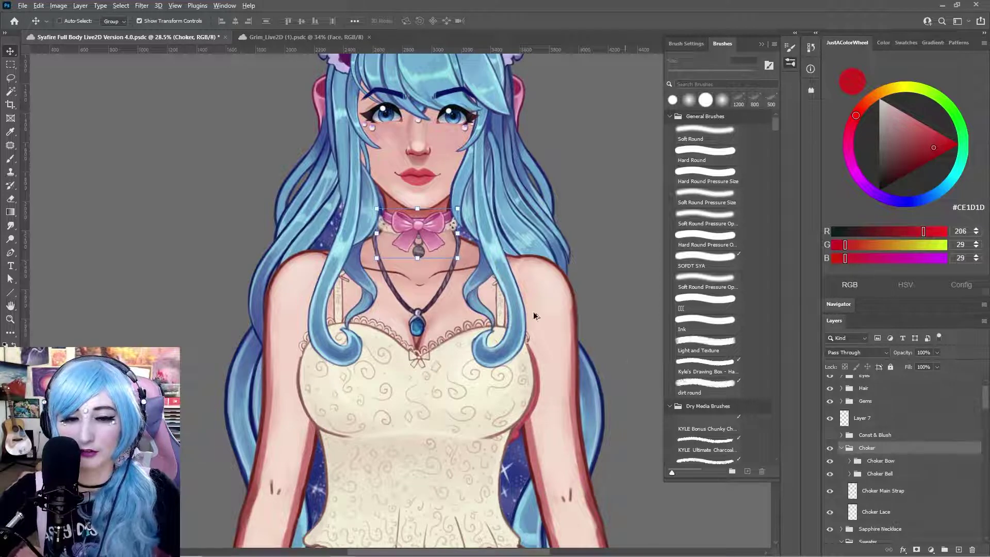
# Expand the Choker Bow group and move the Choker Bow Mid and Choker Bow Main R layers onto the empty canvas beside the hair.
pyautogui.scroll(2, 534, 315)
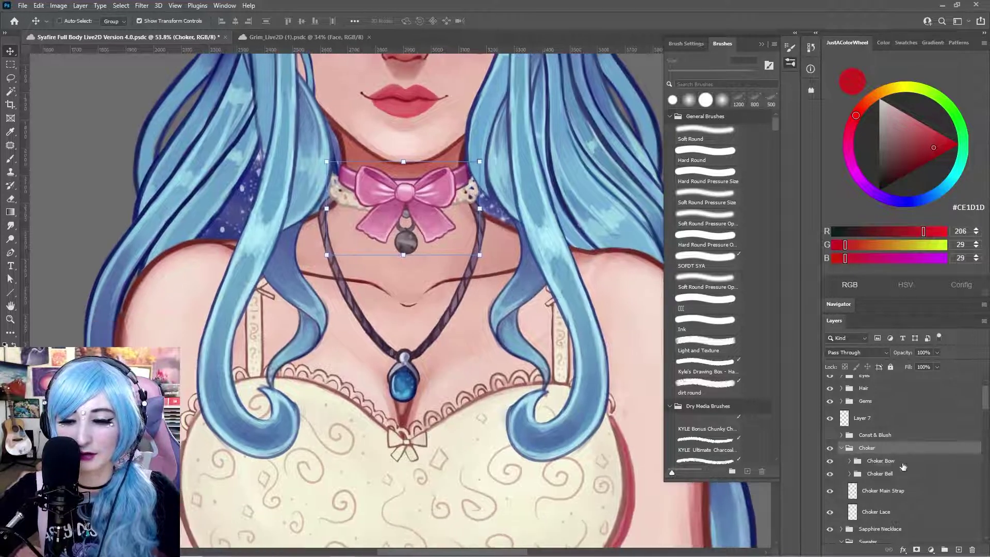
pyautogui.click(850, 460)
pyautogui.click(896, 475)
pyautogui.scroll(-2, 897, 464)
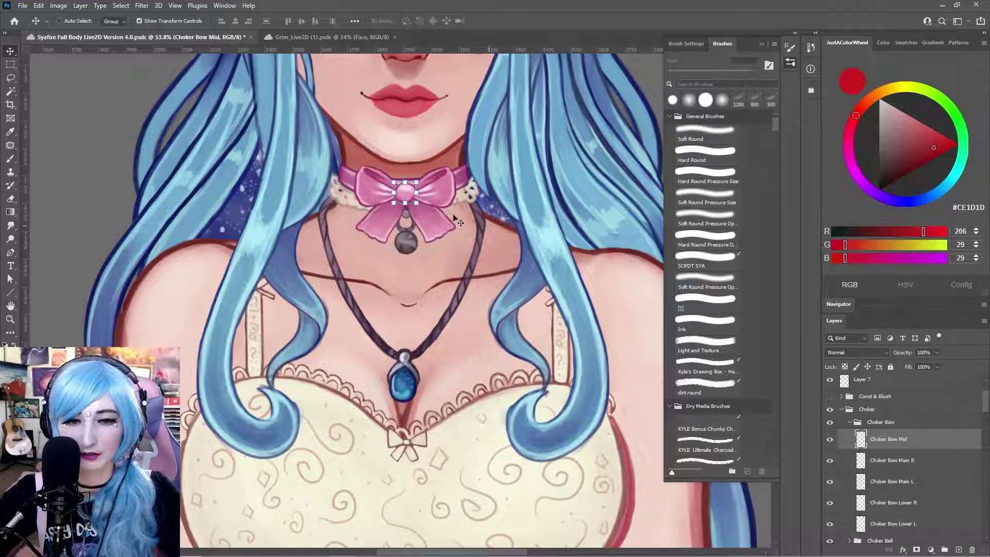
pyautogui.moveTo(415, 197); pyautogui.dragTo(101, 132)
pyautogui.click(895, 455)
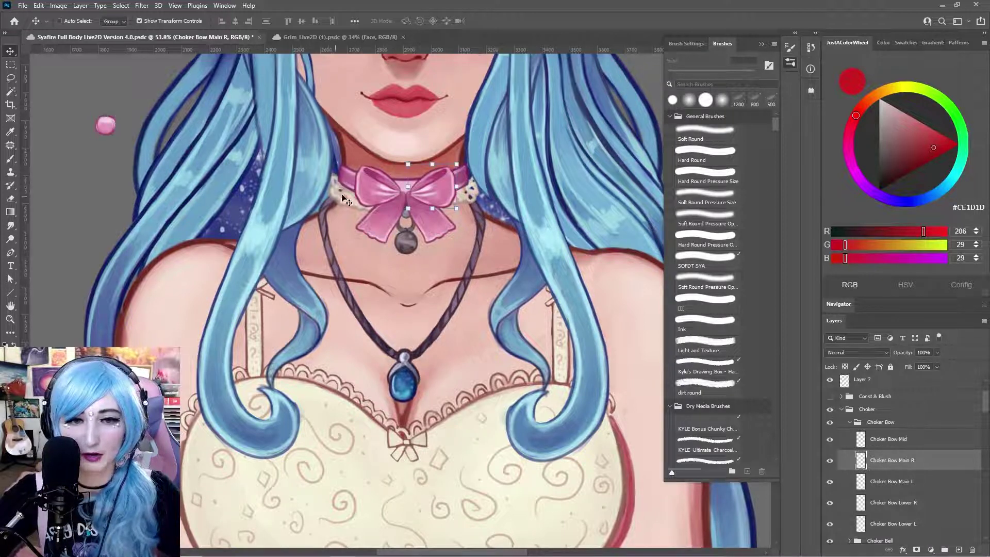
pyautogui.moveTo(401, 180); pyautogui.dragTo(92, 96)
# Move the Choker Bow Main L, Lower R and Lower L layers next to the separated bow pieces, reassembling the bow beside the hair.
pyautogui.click(894, 479)
pyautogui.moveTo(380, 188); pyautogui.dragTo(75, 107)
pyautogui.click(902, 502)
pyautogui.moveTo(428, 222); pyautogui.dragTo(137, 154)
pyautogui.click(903, 522)
pyautogui.moveTo(392, 221); pyautogui.dragTo(83, 157)
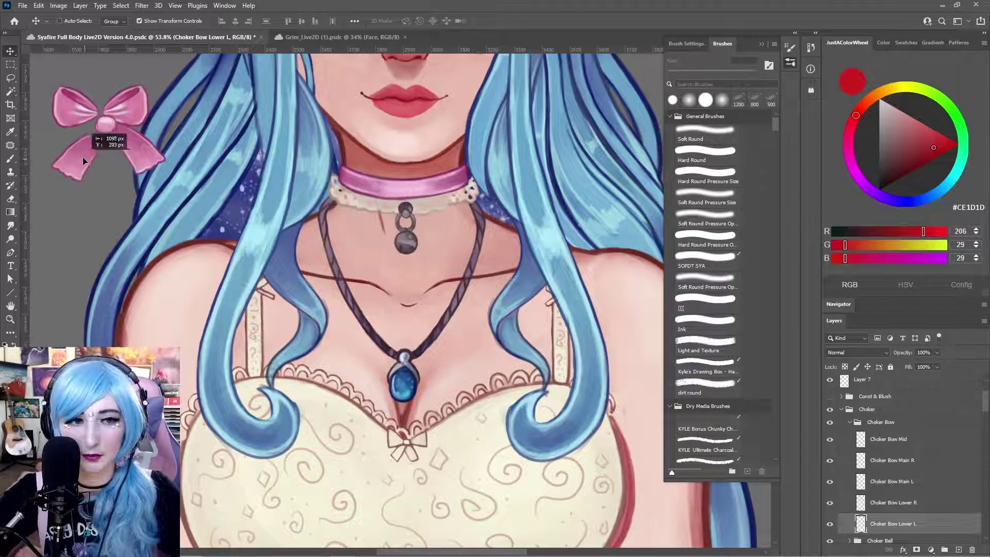
# Expand the Choker Bell group and move the Choker Bell and Bow Ring layers below the separated bow.
pyautogui.scroll(-1, 908, 515)
pyautogui.click(857, 518)
pyautogui.scroll(-1, 858, 479)
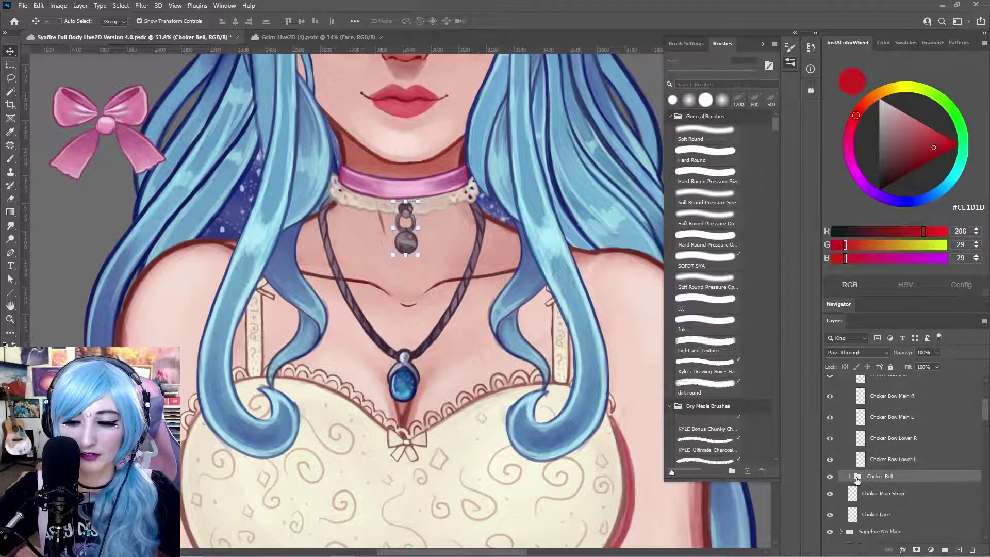
pyautogui.click(849, 478)
pyautogui.scroll(-1, 915, 464)
pyautogui.click(910, 456)
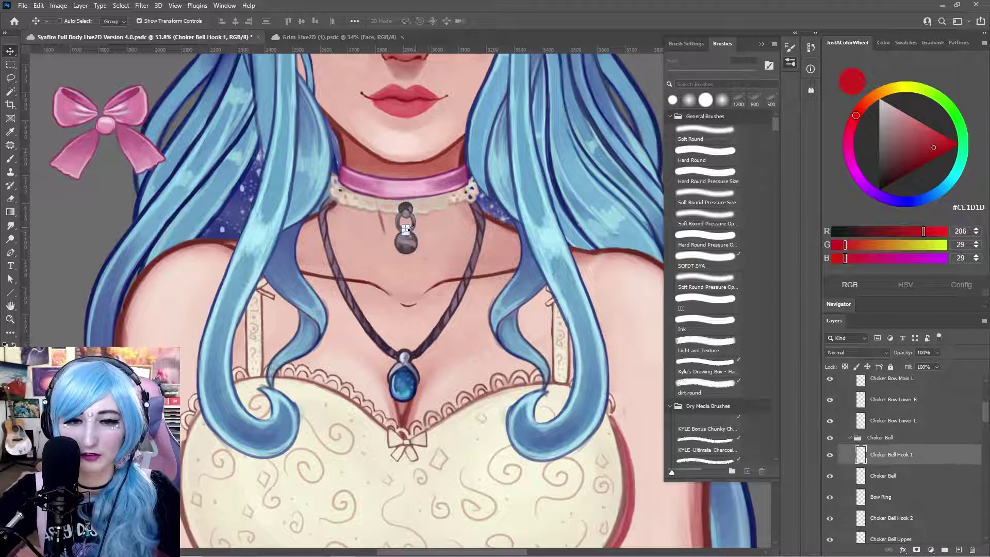
pyautogui.click(883, 476)
pyautogui.moveTo(406, 233); pyautogui.dragTo(109, 192)
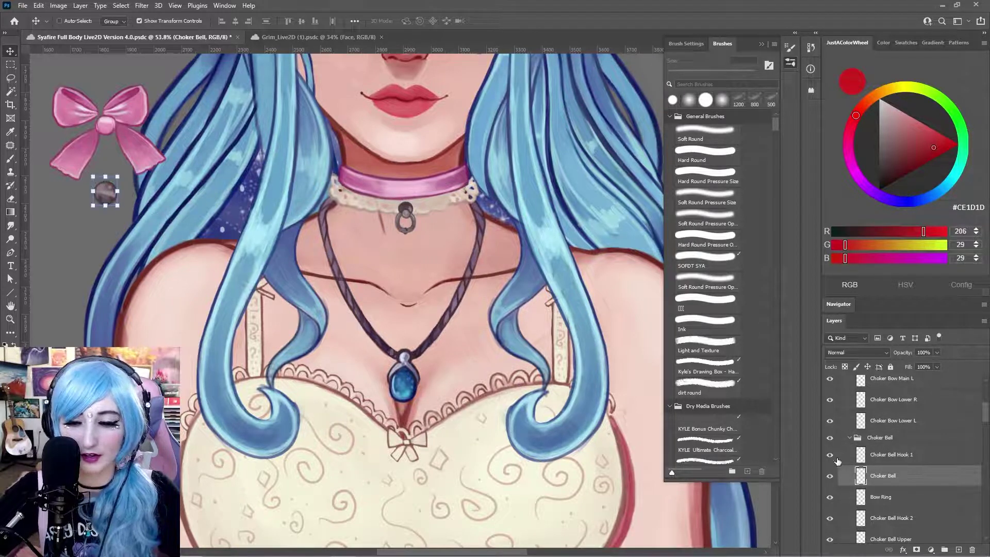
pyautogui.click(882, 497)
pyautogui.moveTo(405, 231); pyautogui.dragTo(105, 187)
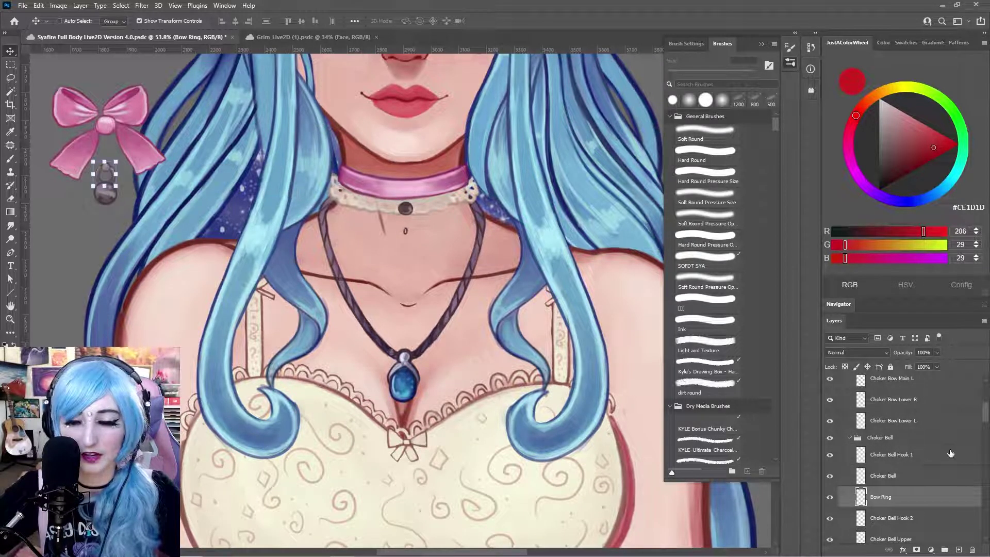
# Select Choker Bell Hook 2, move the Choker Bell Upper layer beside the separated ring, and undo that move.
pyautogui.click(908, 517)
pyautogui.scroll(-1, 884, 491)
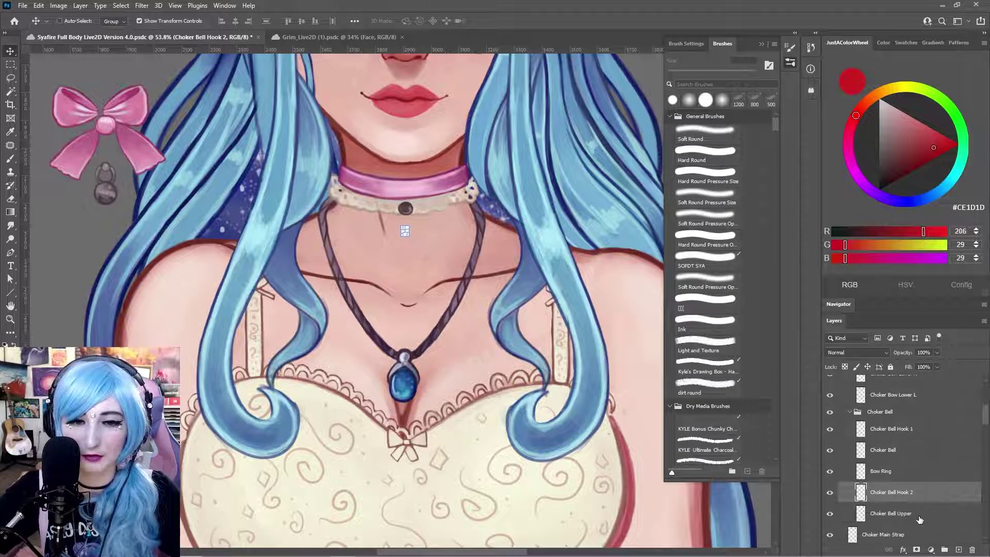
pyautogui.click(919, 518)
pyautogui.moveTo(406, 208); pyautogui.dragTo(106, 163)
pyautogui.hotkey('ctrl', 'z')
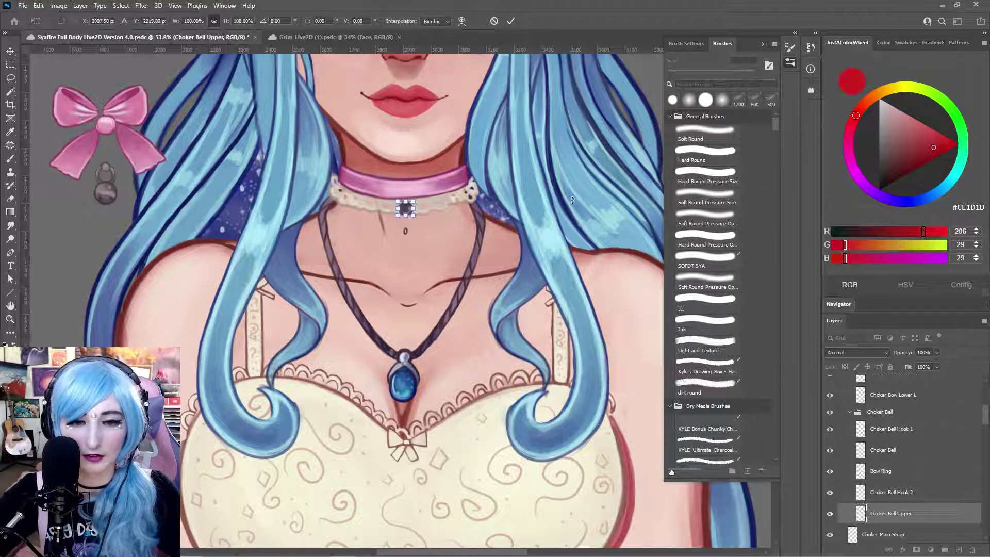
# Undo the moves of the bow ring, bell and bow pieces to put them all back on the choker.
pyautogui.click(913, 469)
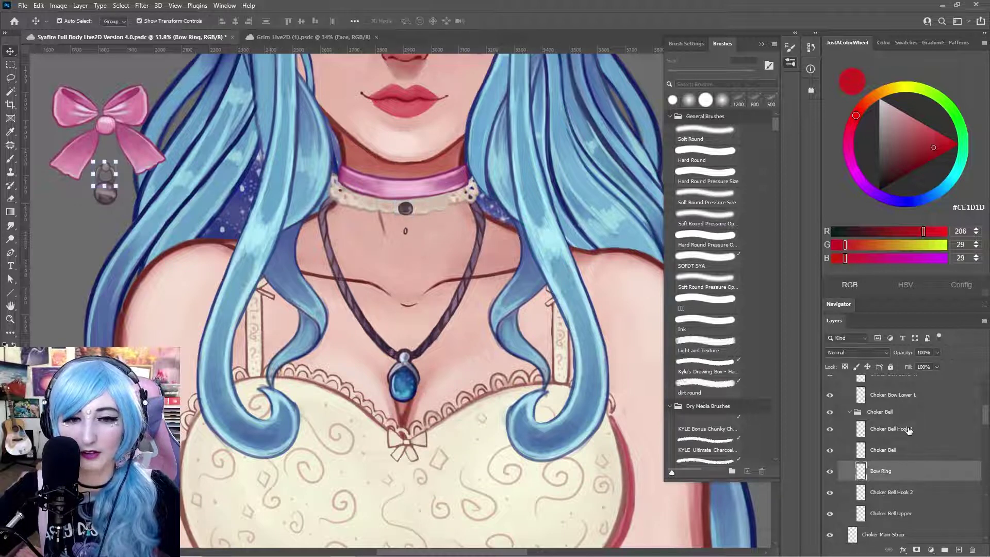
pyautogui.hotkey('ctrl', 'z')
pyautogui.hotkey('ctrl', 'z')
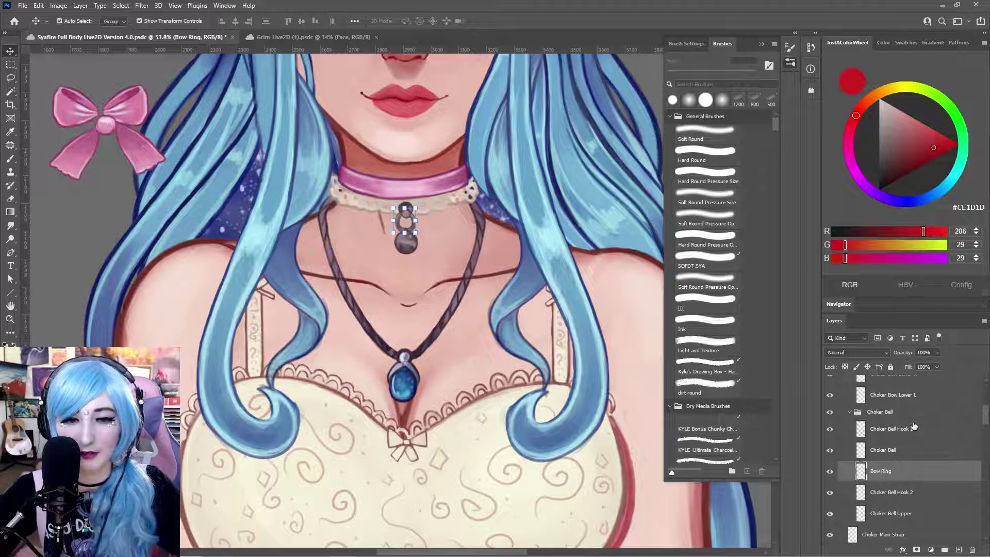
pyautogui.press('ctrl')
pyautogui.hotkey('ctrl', 'z')
pyautogui.hotkey('ctrl', 'z')
pyautogui.hotkey('ctrl', 'z')
pyautogui.hotkey('ctrl', 'z')
pyautogui.hotkey('ctrl', 'z')
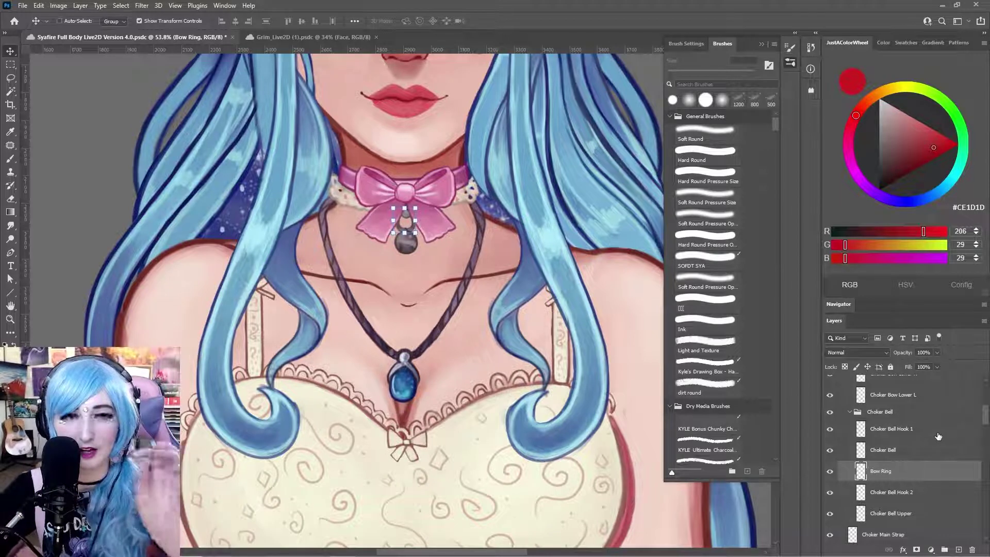
# Move the Choker Main Strap layer away from the neck to show its full shape, and undo the move.
pyautogui.scroll(-1, 923, 469)
pyautogui.click(903, 508)
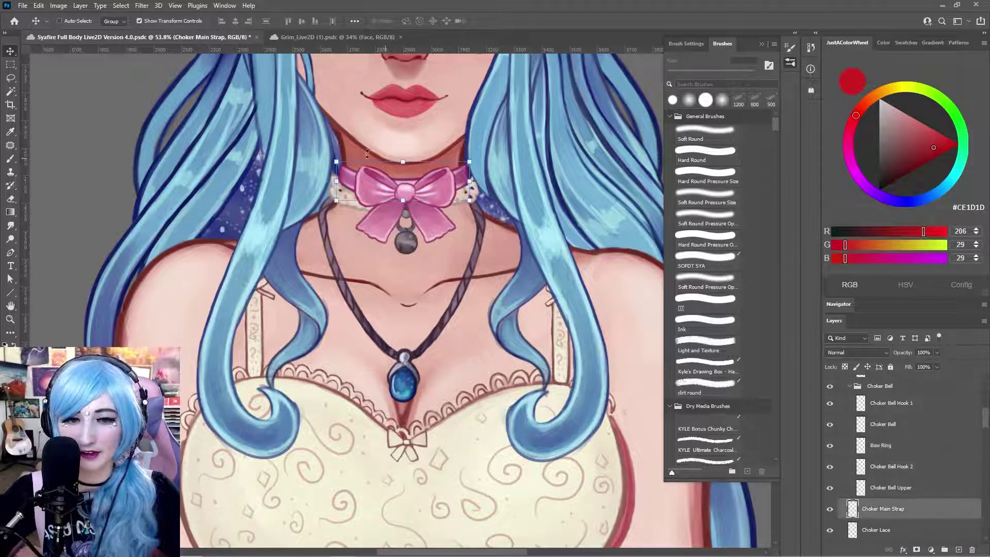
pyautogui.moveTo(316, 156); pyautogui.dragTo(70, 155)
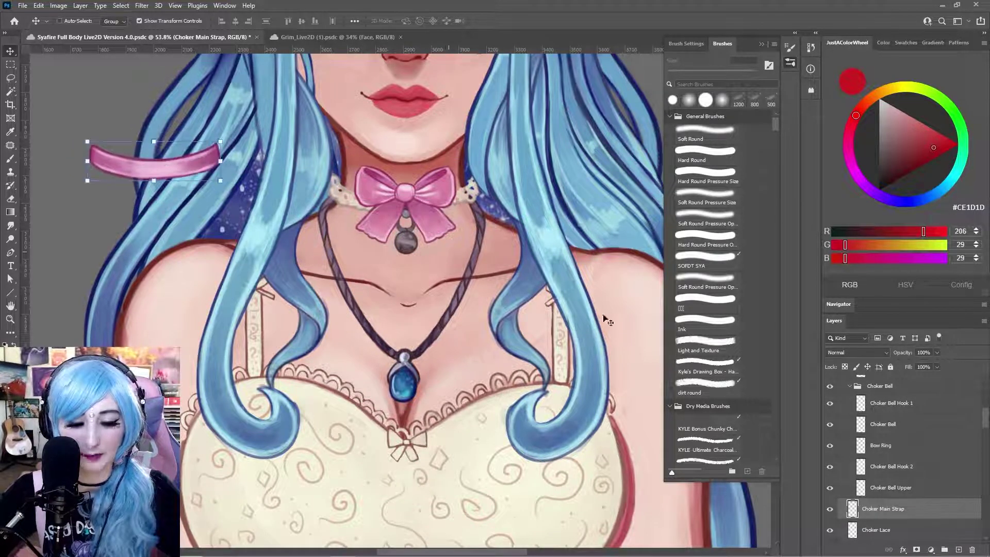
pyautogui.hotkey('ctrl', 'z')
# Move the Choker Lace layer away from the neck to show it as a separate piece, and undo the move.
pyautogui.click(885, 530)
pyautogui.moveTo(397, 209); pyautogui.dragTo(165, 178)
pyautogui.hotkey('ctrl', 'z')
pyautogui.hotkey('ctrl', 'shift', 'z')
pyautogui.hotkey('ctrl', 'z')
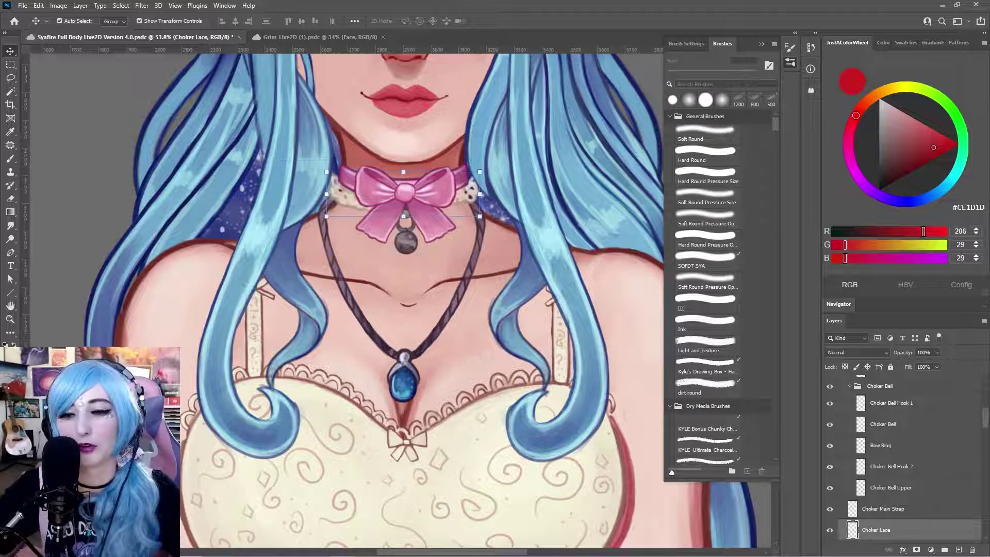
# Expand the Sapphire Necklace group, move the Sapphire Necklace Gem layer off its strap, and undo the move.
pyautogui.scroll(-3, 920, 436)
pyautogui.scroll(-2, 921, 438)
pyautogui.click(863, 447)
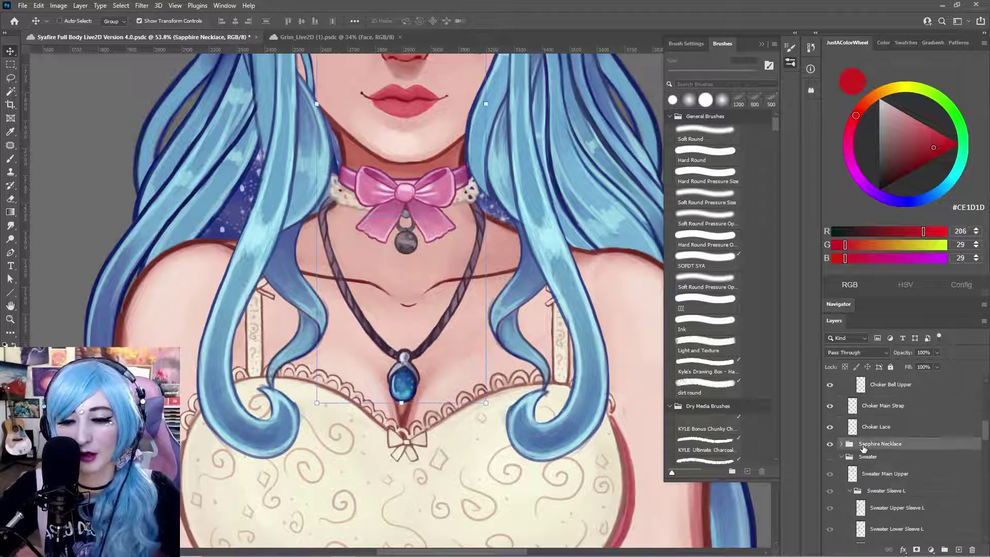
pyautogui.click(842, 444)
pyautogui.scroll(-2, 910, 464)
pyautogui.click(911, 423)
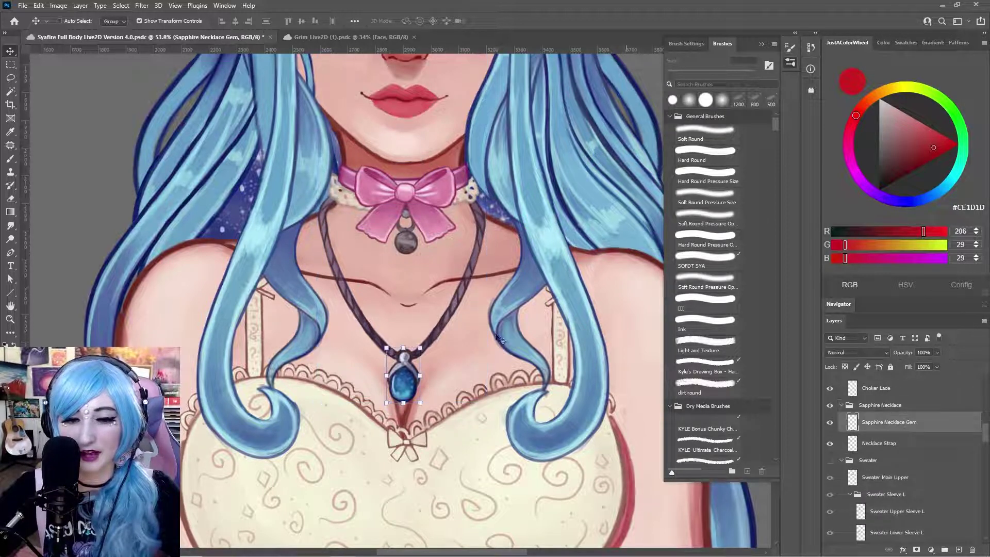
pyautogui.moveTo(418, 375); pyautogui.dragTo(525, 320)
pyautogui.hotkey('ctrl', 'z')
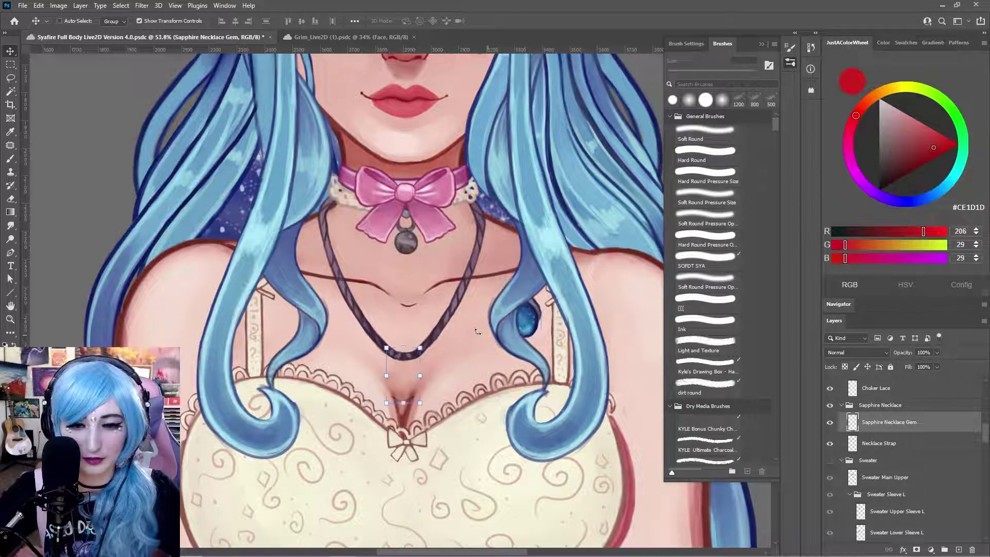
# Rotate the Sapphire Necklace Gem layer back and forth to demonstrate its swing, and undo the rotations.
pyautogui.moveTo(427, 340); pyautogui.dragTo(401, 329)
pyautogui.moveTo(398, 379); pyautogui.dragTo(415, 380)
pyautogui.moveTo(423, 329)
pyautogui.mouseDown()
pyautogui.moveTo(465, 336)
pyautogui.moveTo(428, 361)
pyautogui.moveTo(446, 350)
pyautogui.moveTo(416, 329)
pyautogui.mouseUp()
pyautogui.moveTo(407, 382); pyautogui.dragTo(426, 384)
pyautogui.hotkey('ctrl', 'z')
pyautogui.hotkey('ctrl', 'z')
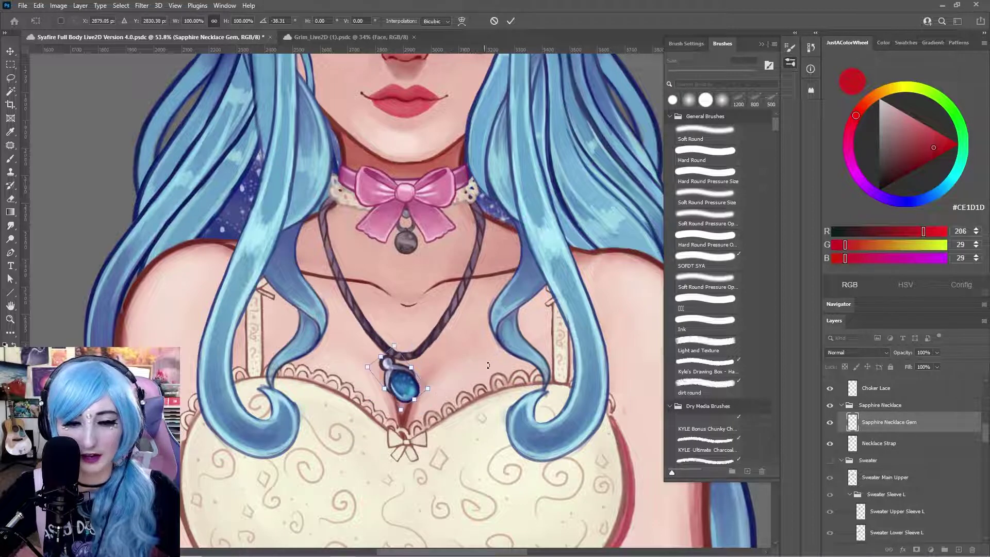
pyautogui.hotkey('ctrl', 'z')
pyautogui.hotkey('ctrl', 'z')
pyautogui.hotkey('ctrl', 'z')
pyautogui.hotkey('ctrl', 'z')
pyautogui.hotkey('ctrl', 'z')
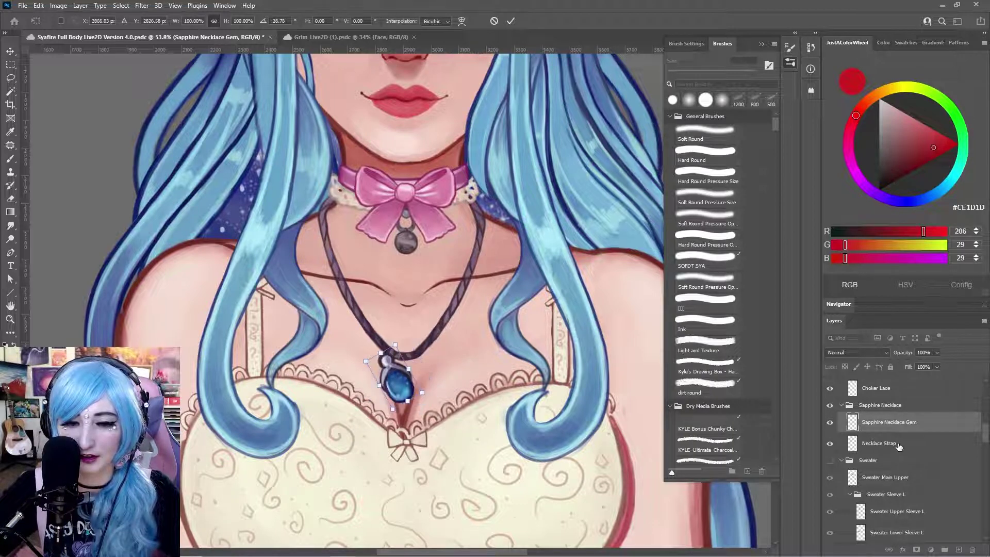
pyautogui.hotkey('ctrl', 'z')
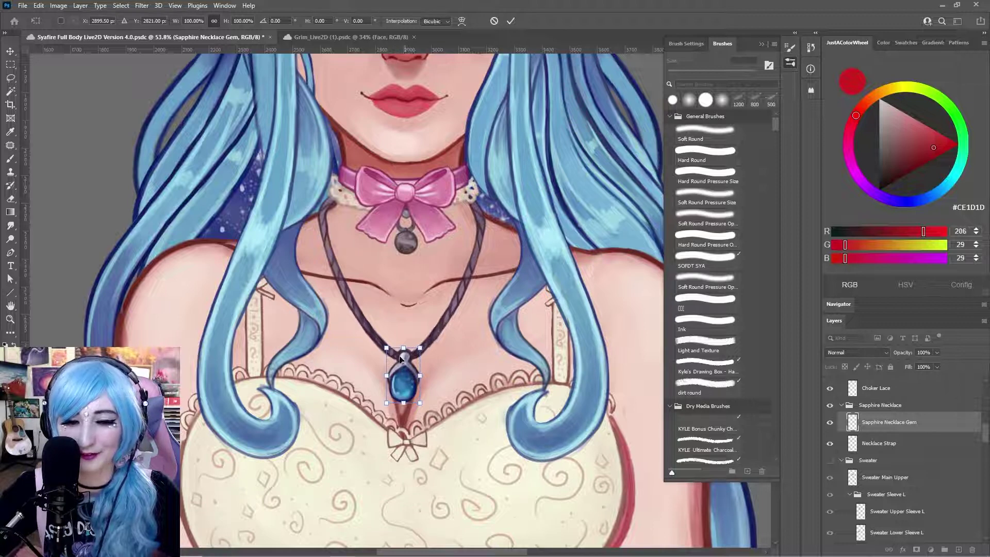
# Move the Necklace Strap layer away from the neck to show it as a separate piece, and undo the move.
pyautogui.click(908, 444)
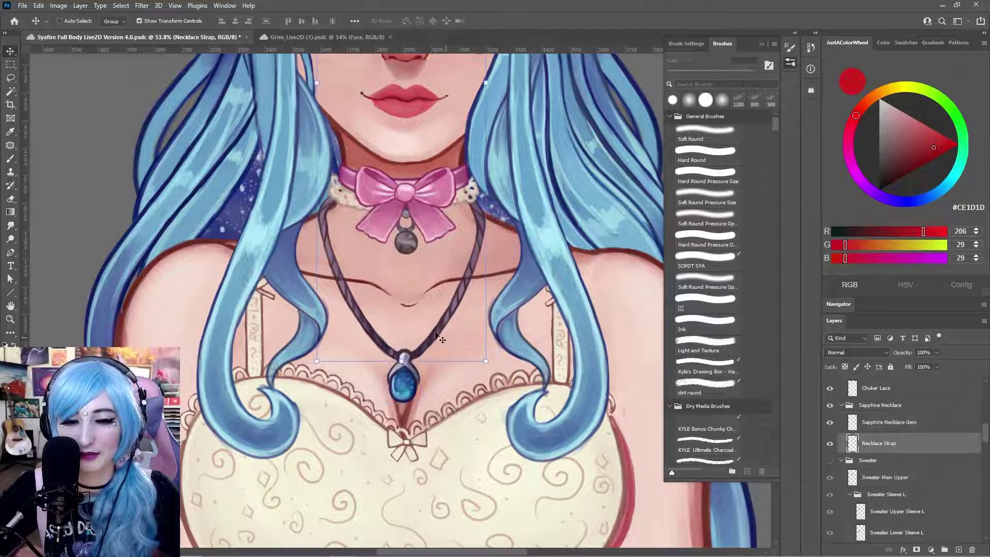
pyautogui.moveTo(432, 368); pyautogui.dragTo(404, 336)
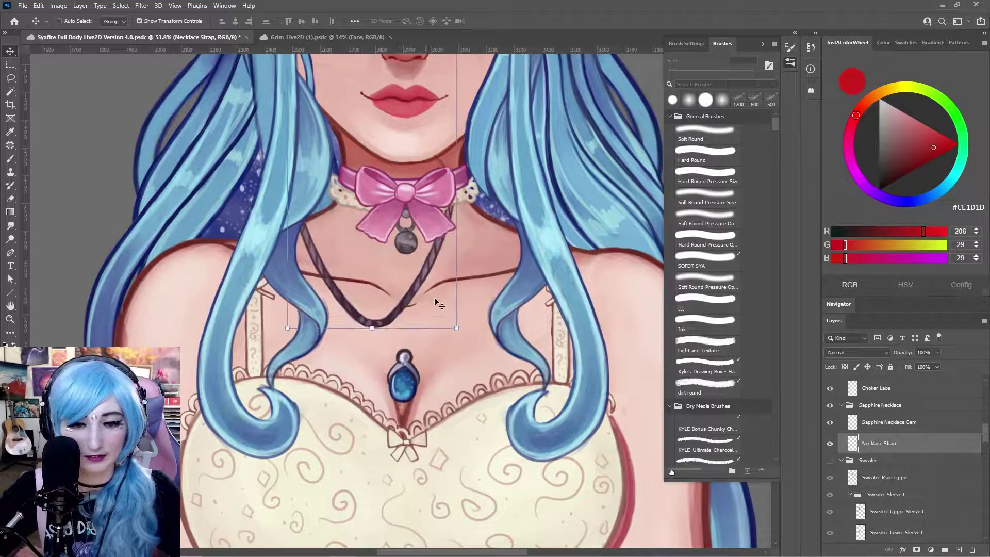
pyautogui.hotkey('ctrl', 'z')
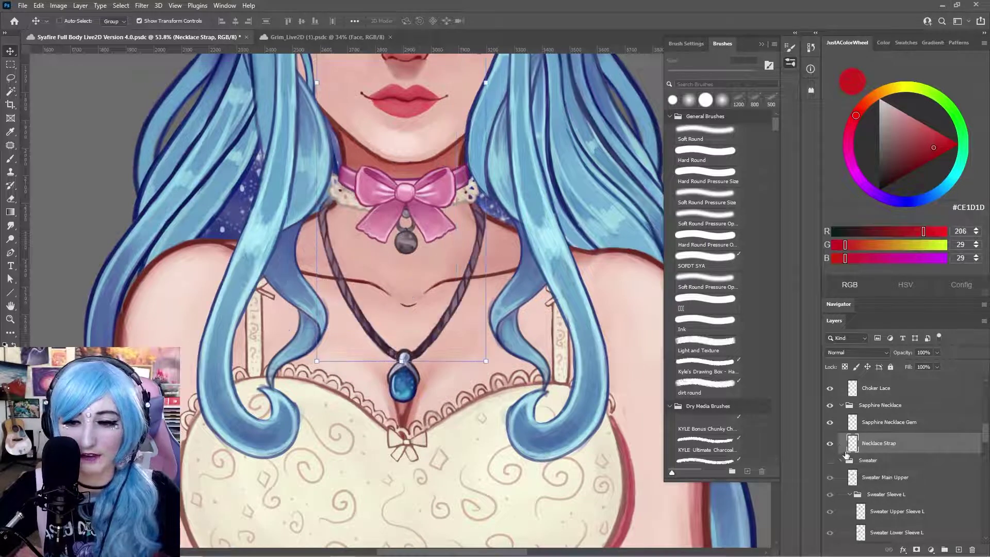
# Toggle the Sapphire Necklace group's visibility off and on repeatedly to compare the character with and without it, leaving it shown.
pyautogui.click(831, 406)
pyautogui.click(830, 405)
pyautogui.click(831, 406)
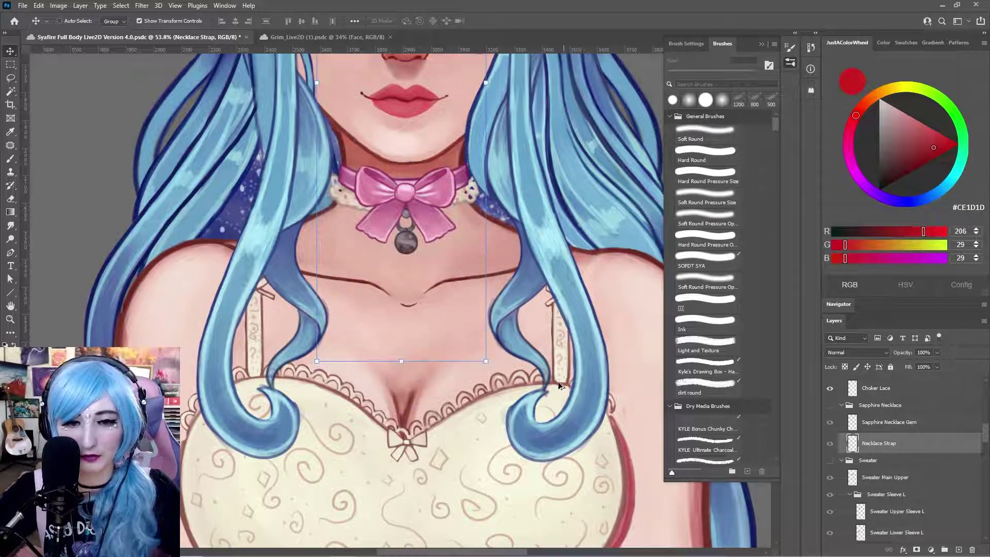
pyautogui.scroll(-5, 564, 382)
pyautogui.click(830, 406)
pyautogui.click(830, 405)
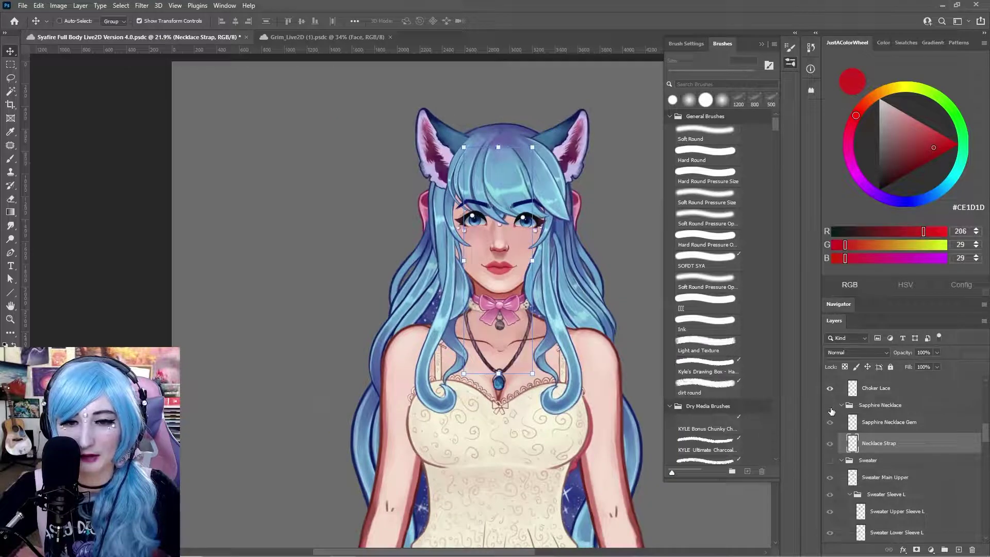
pyautogui.click(830, 405)
pyautogui.click(831, 405)
pyautogui.click(830, 405)
pyautogui.click(830, 405)
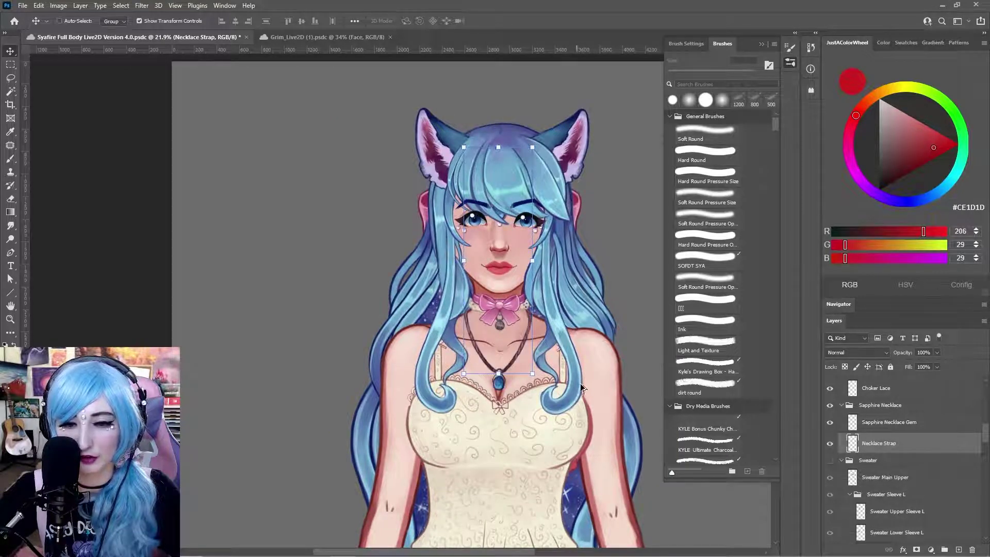
pyautogui.scroll(3, 563, 384)
pyautogui.scroll(-4, 562, 385)
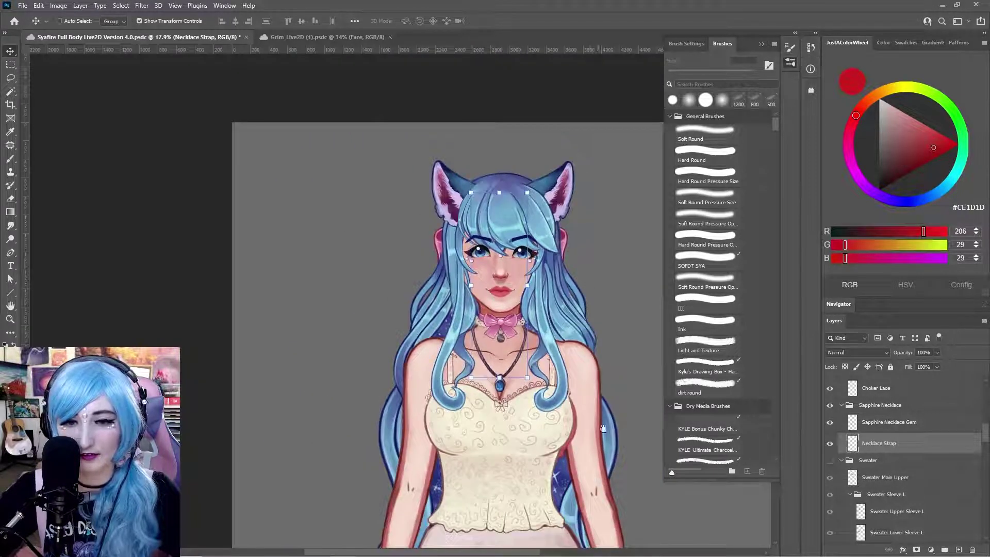
pyautogui.moveTo(567, 399); pyautogui.dragTo(534, 352)
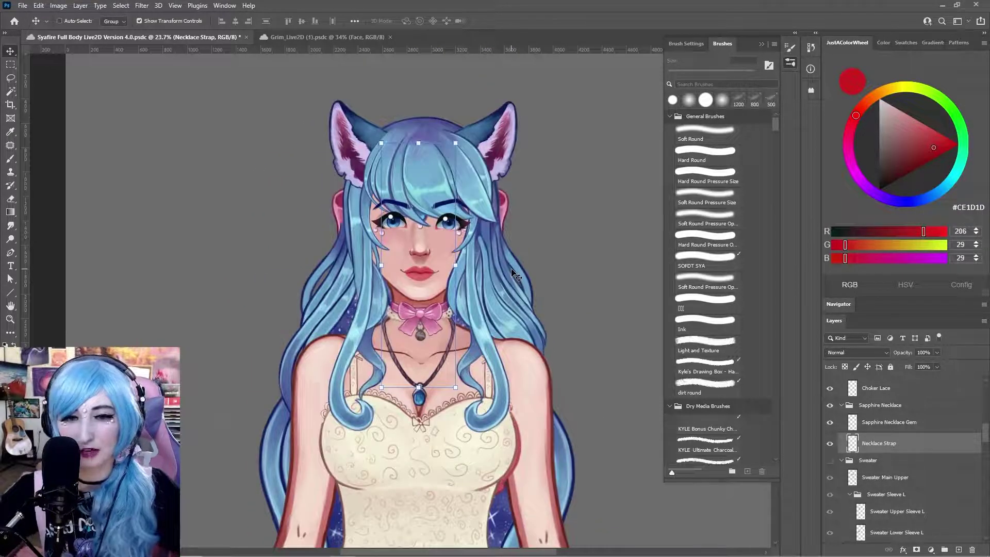